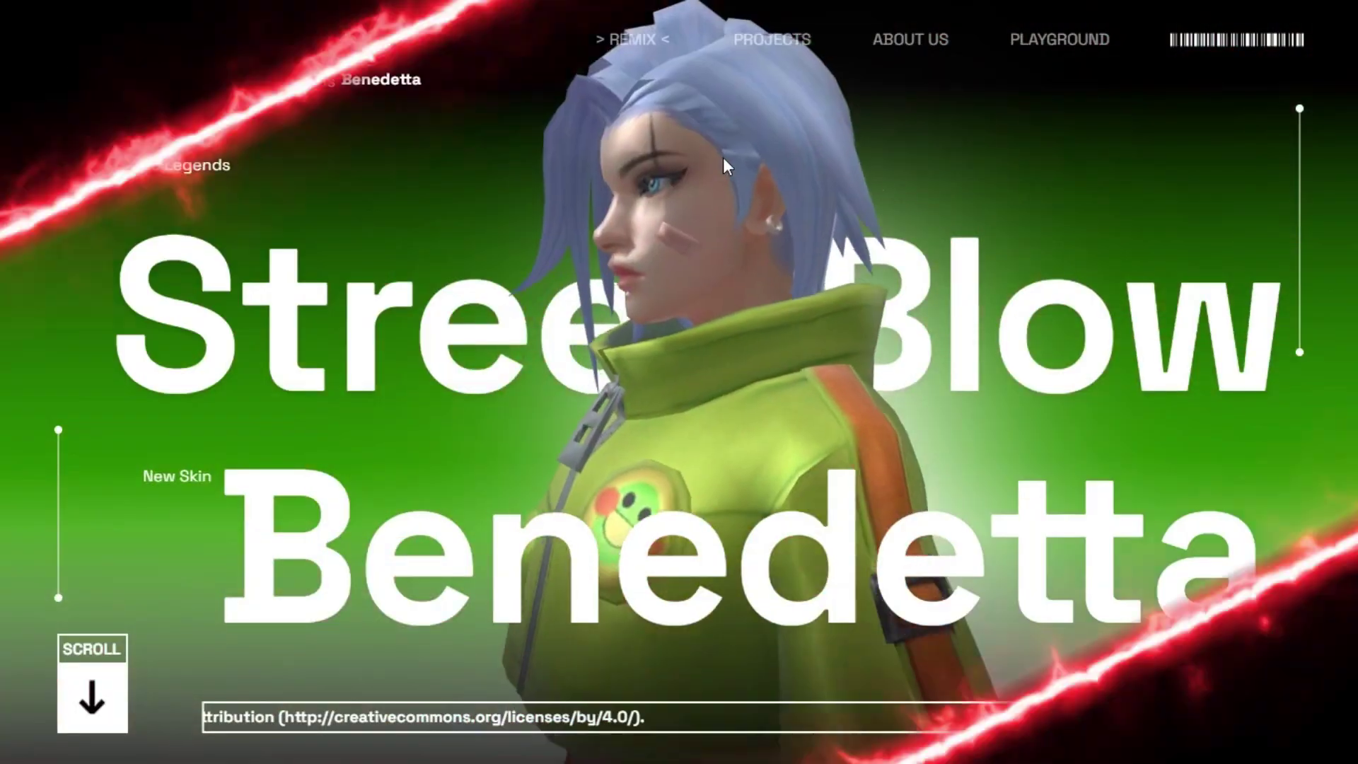
Examine the Street Blow Benedetta showcase site, including the rotating 3D character, the numbered cards and the quote section.
{"action": "scroll", "coordinate": [723, 157], "scroll_direction": "down", "scroll_amount": 5}
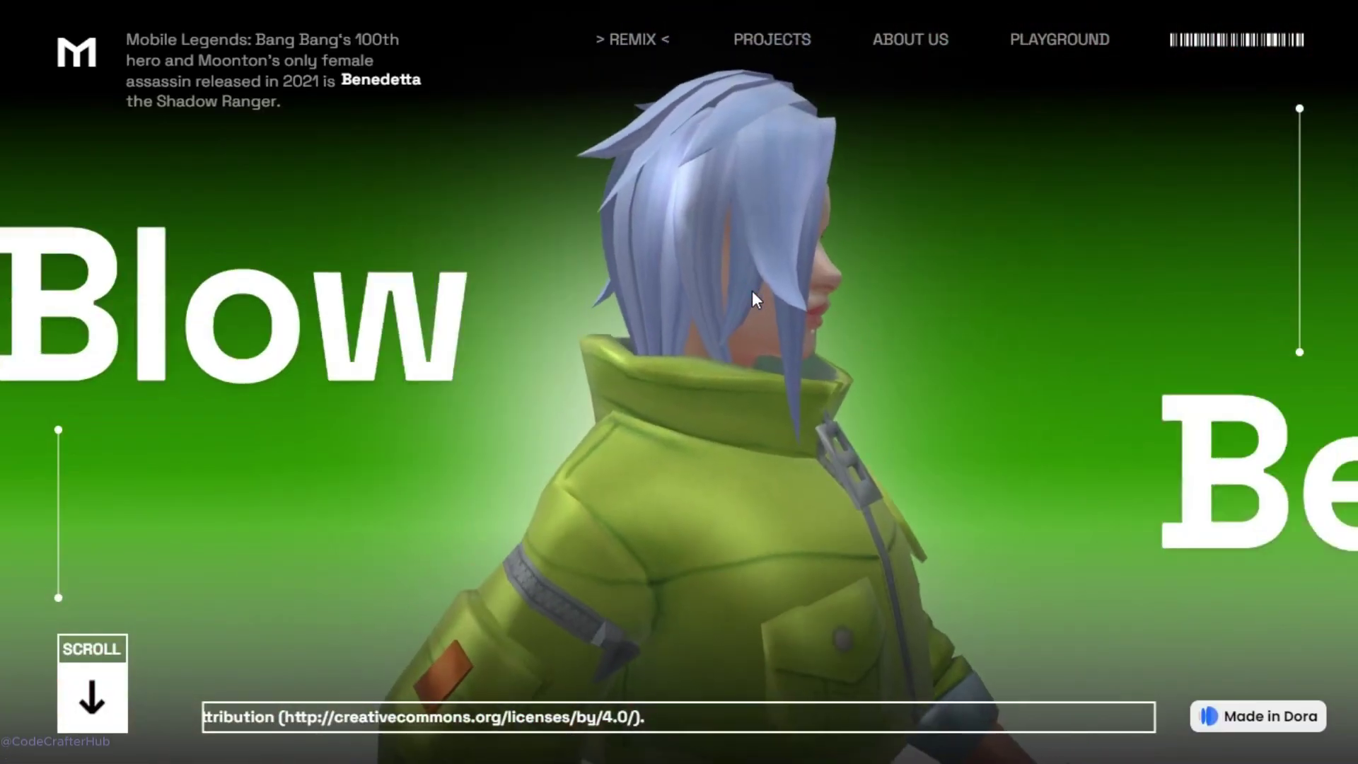
{"action": "scroll", "coordinate": [752, 291], "scroll_direction": "down", "scroll_amount": 5}
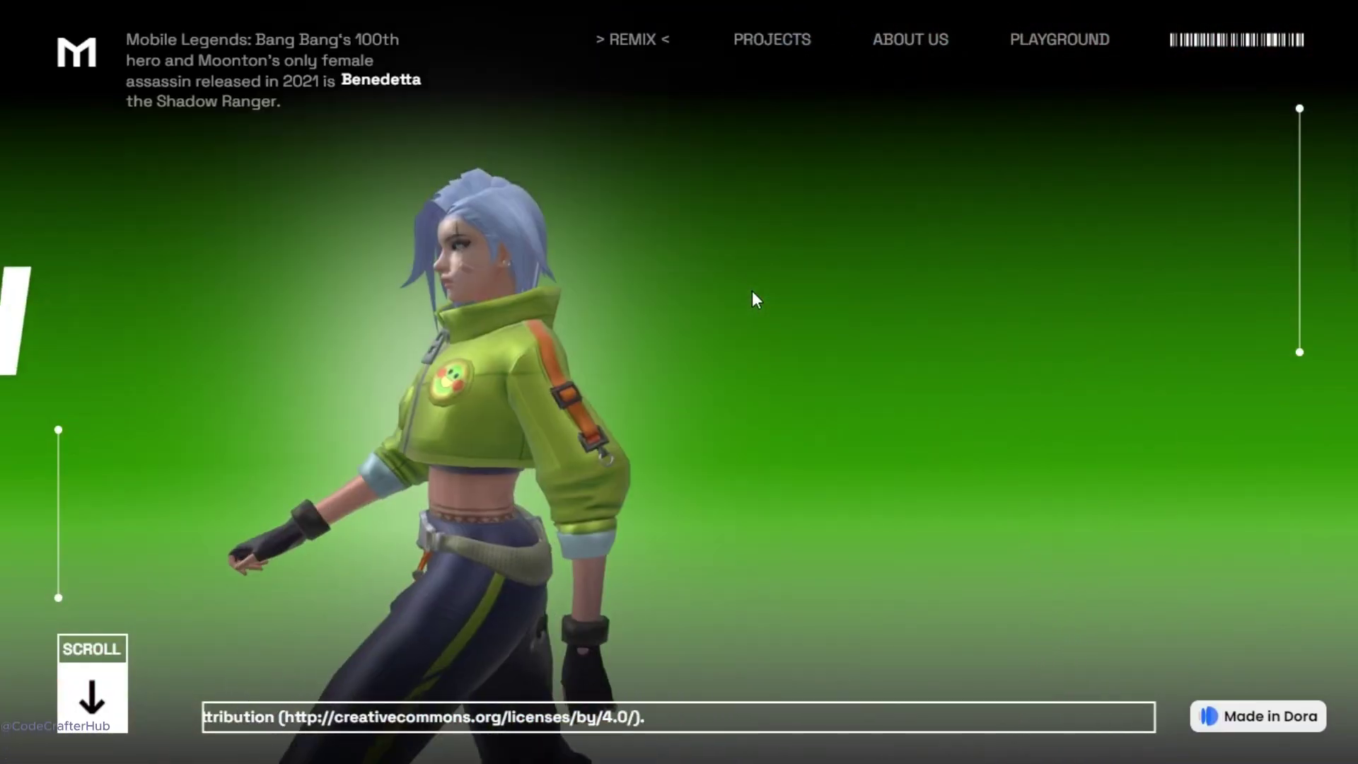
{"action": "scroll", "coordinate": [752, 292], "scroll_direction": "down", "scroll_amount": 5}
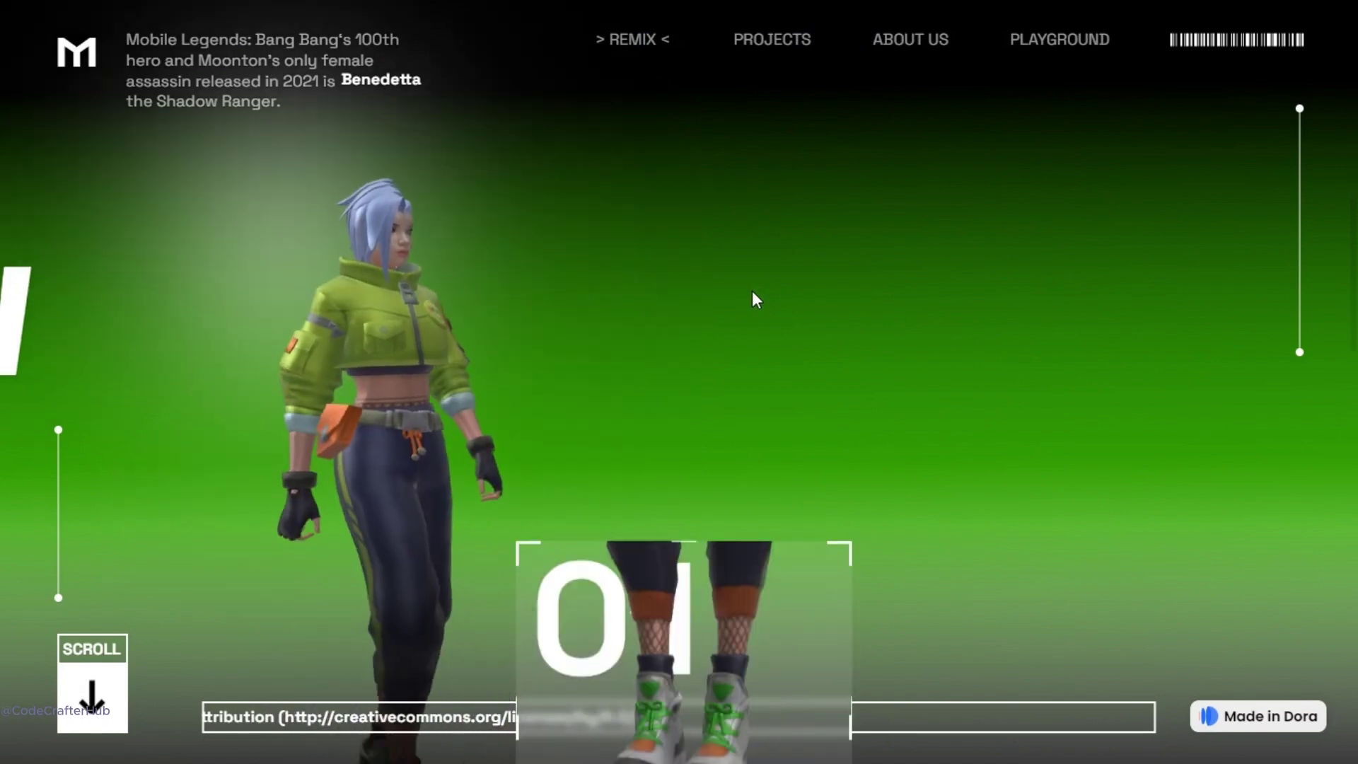
{"action": "scroll", "coordinate": [752, 290], "scroll_direction": "down", "scroll_amount": 5}
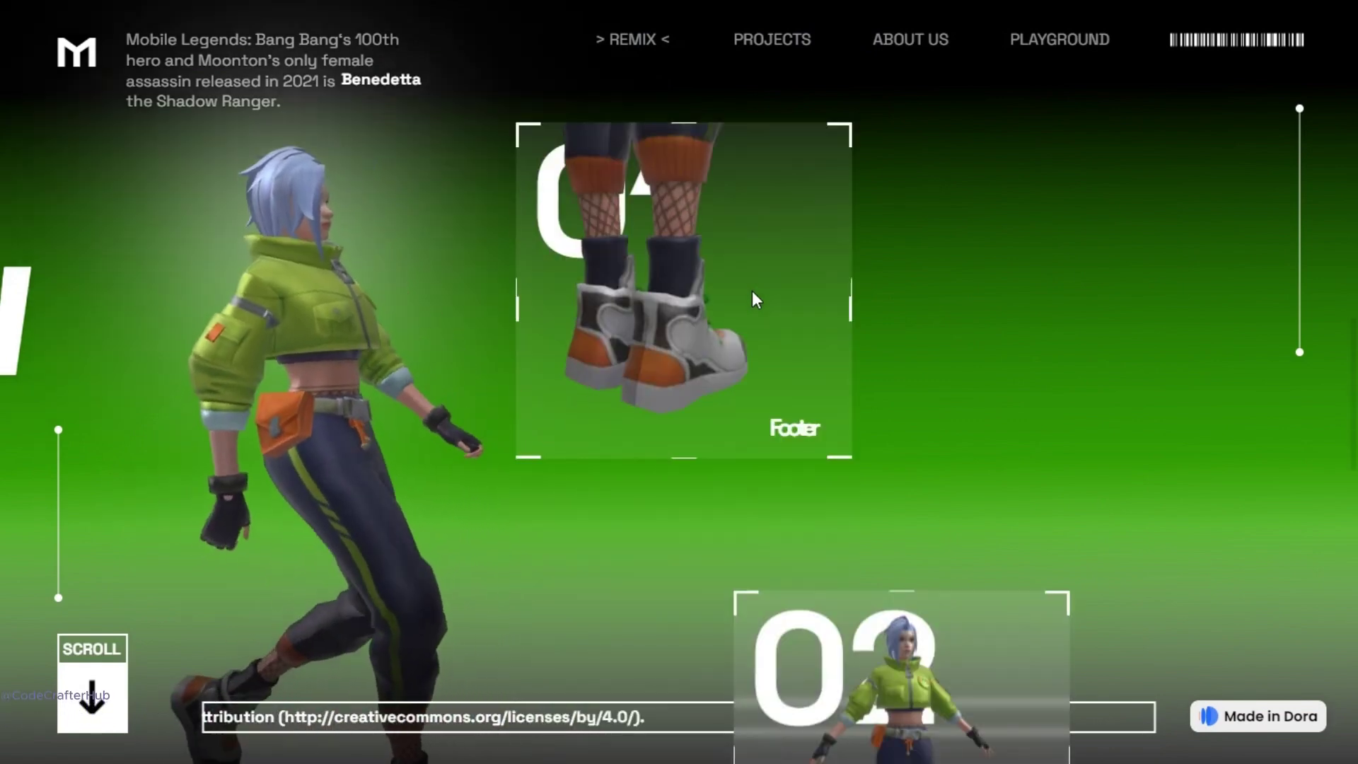
{"action": "scroll", "coordinate": [752, 292], "scroll_direction": "down", "scroll_amount": 5}
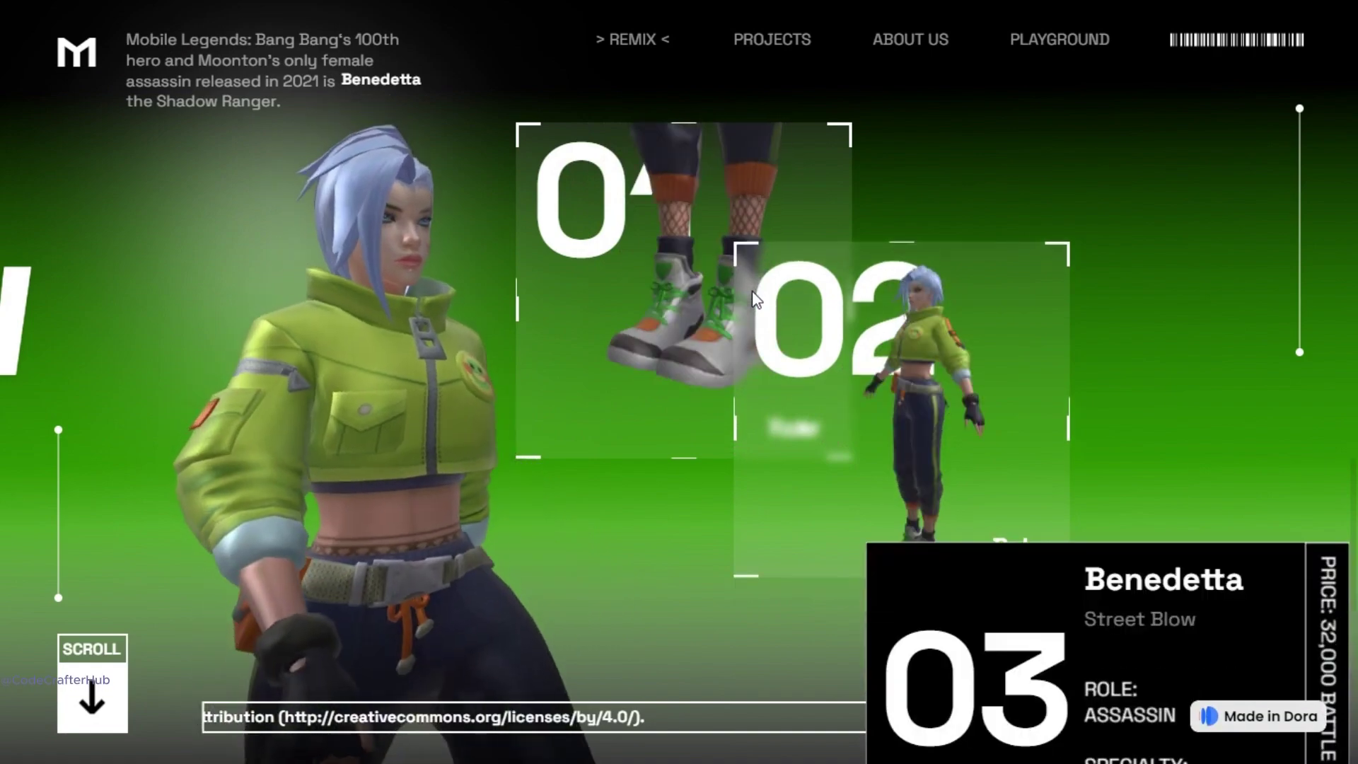
{"action": "scroll", "coordinate": [752, 291], "scroll_direction": "down", "scroll_amount": 1}
{"action": "scroll", "coordinate": [753, 291], "scroll_direction": "down", "scroll_amount": 4}
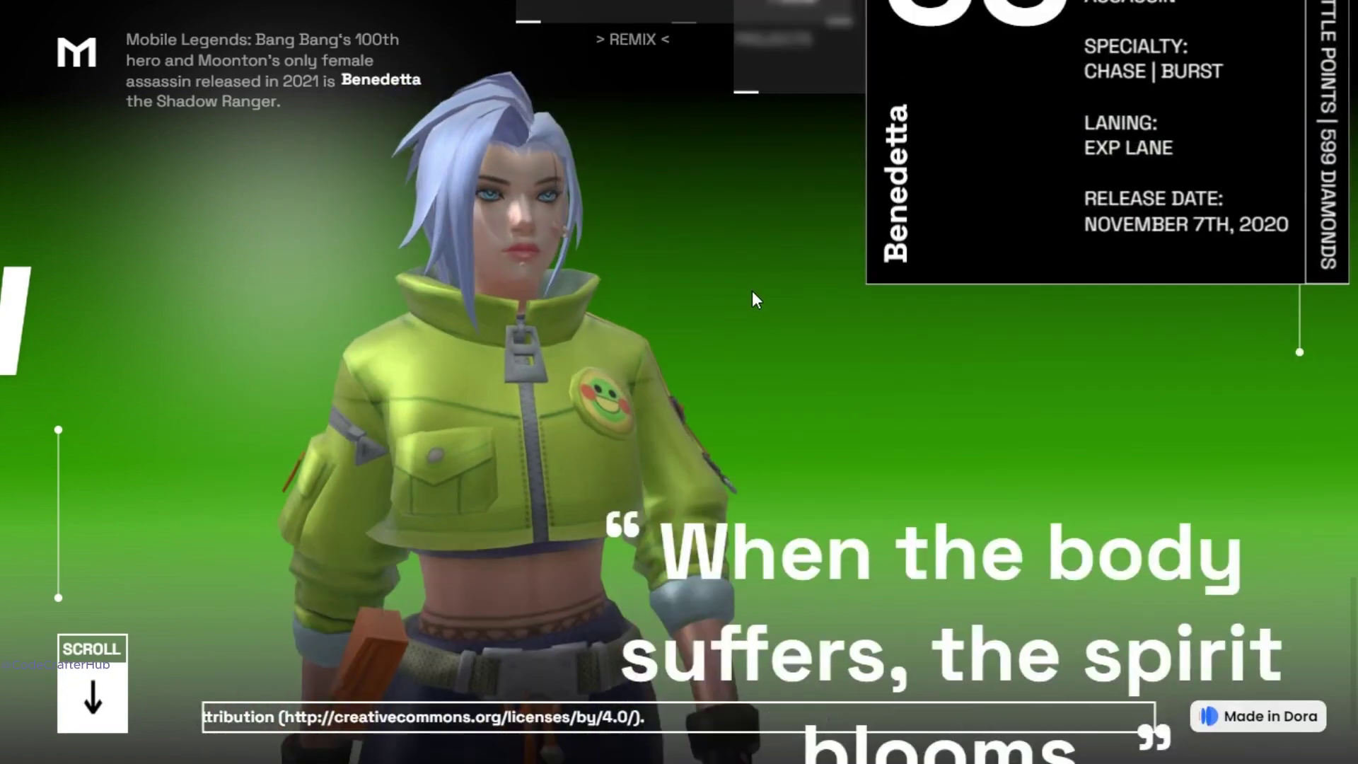
{"action": "scroll", "coordinate": [752, 290], "scroll_direction": "down", "scroll_amount": 2}
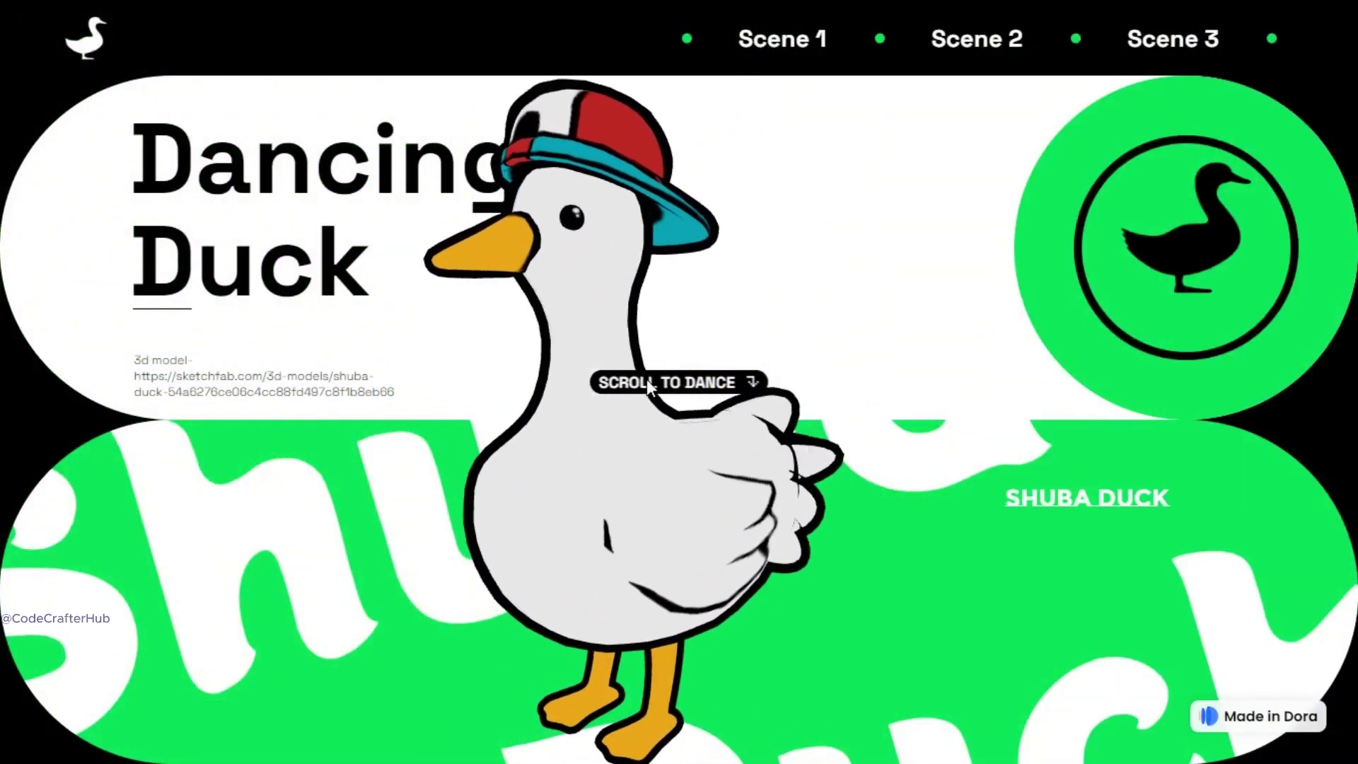
Examine the Dancing Duck site's opening banner, group dance scene and green duck character scene.
{"action": "scroll", "coordinate": [649, 387], "scroll_direction": "down", "scroll_amount": 5}
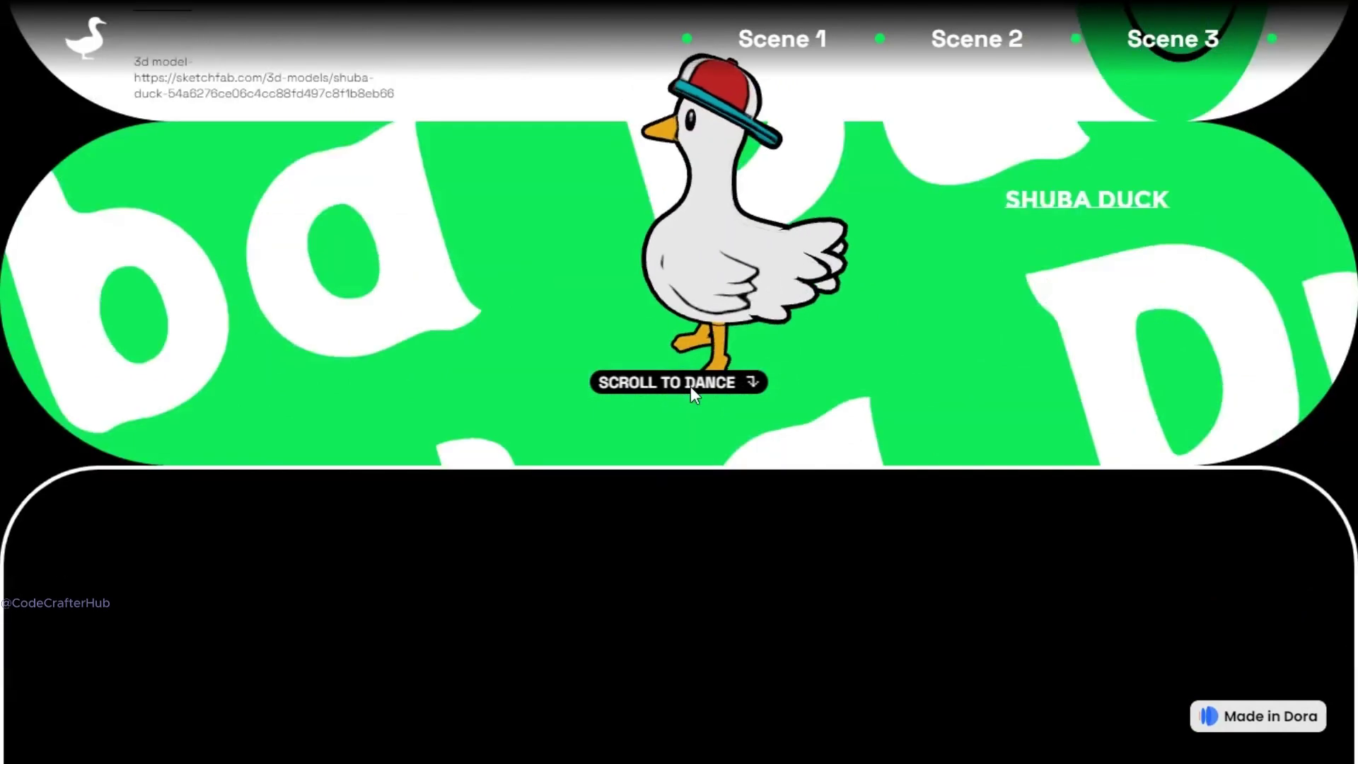
{"action": "scroll", "coordinate": [691, 386], "scroll_direction": "down", "scroll_amount": 10}
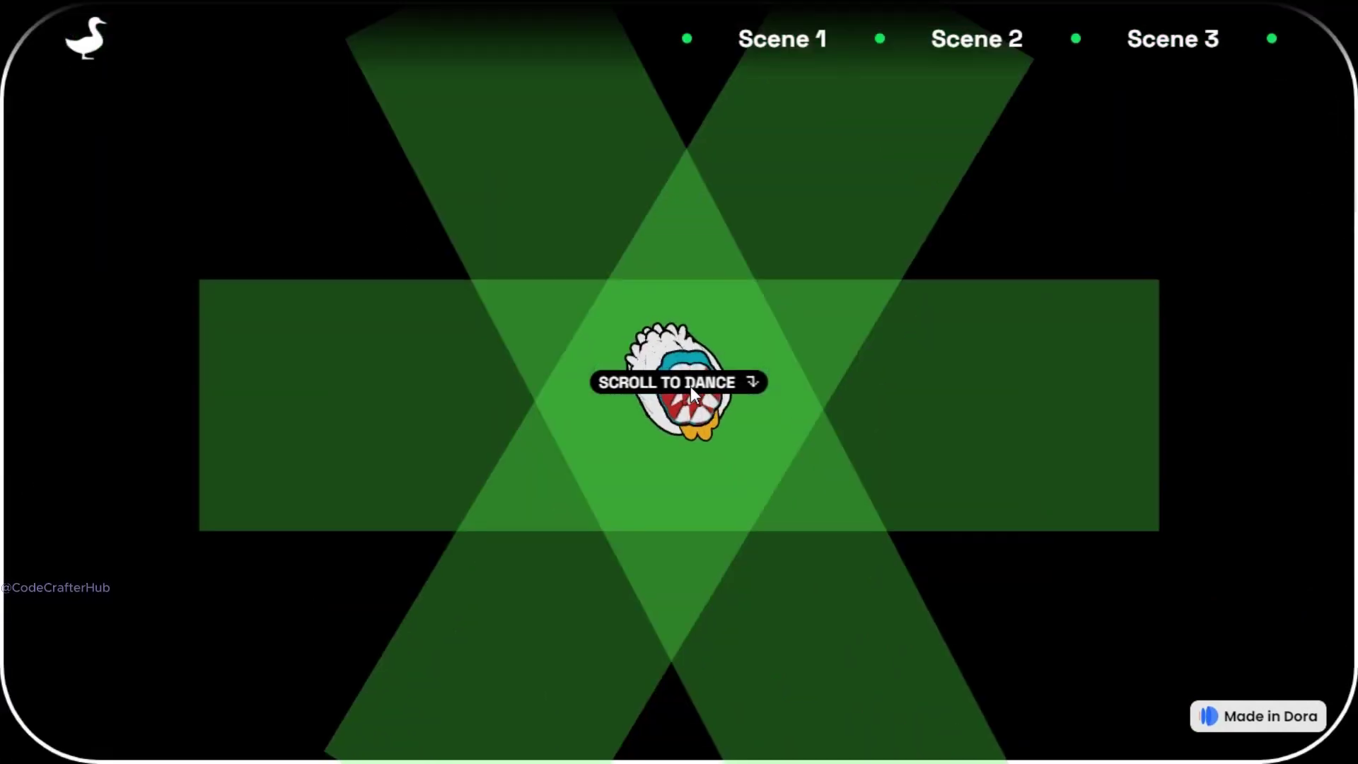
{"action": "scroll", "coordinate": [690, 386], "scroll_direction": "down", "scroll_amount": 10}
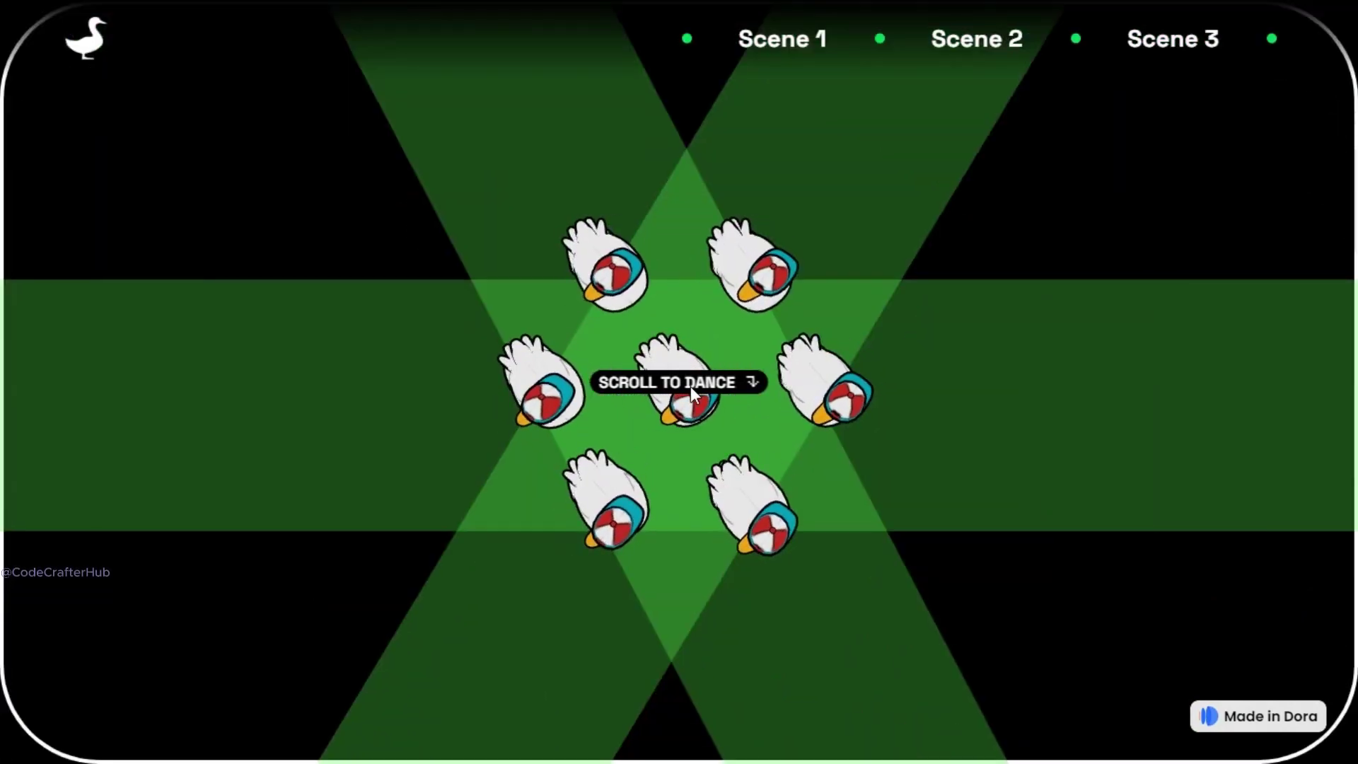
{"action": "scroll", "coordinate": [690, 386], "scroll_direction": "down", "scroll_amount": 10}
{"action": "scroll", "coordinate": [691, 386], "scroll_direction": "down", "scroll_amount": 5}
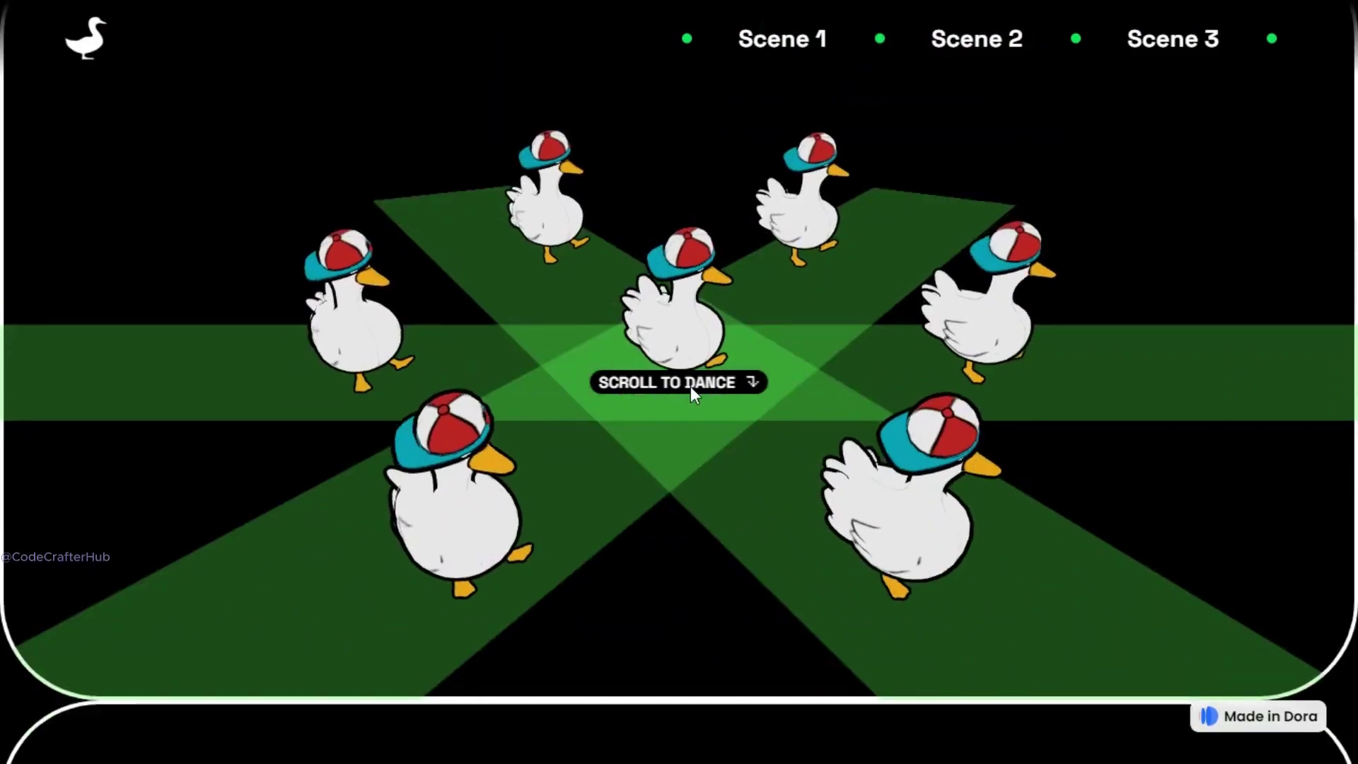
{"action": "scroll", "coordinate": [690, 386], "scroll_direction": "down", "scroll_amount": 10}
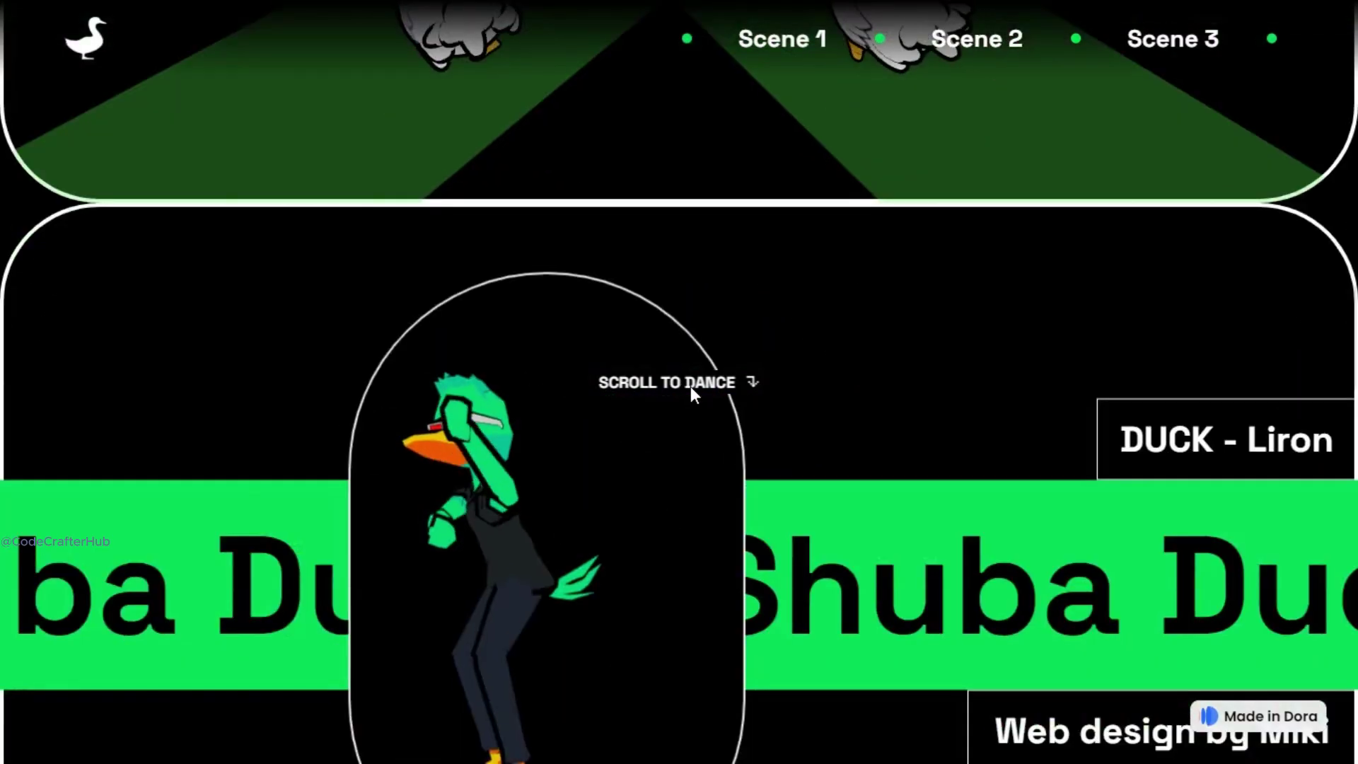
{"action": "scroll", "coordinate": [691, 386], "scroll_direction": "down", "scroll_amount": 3}
{"action": "scroll", "coordinate": [690, 386], "scroll_direction": "down", "scroll_amount": 3}
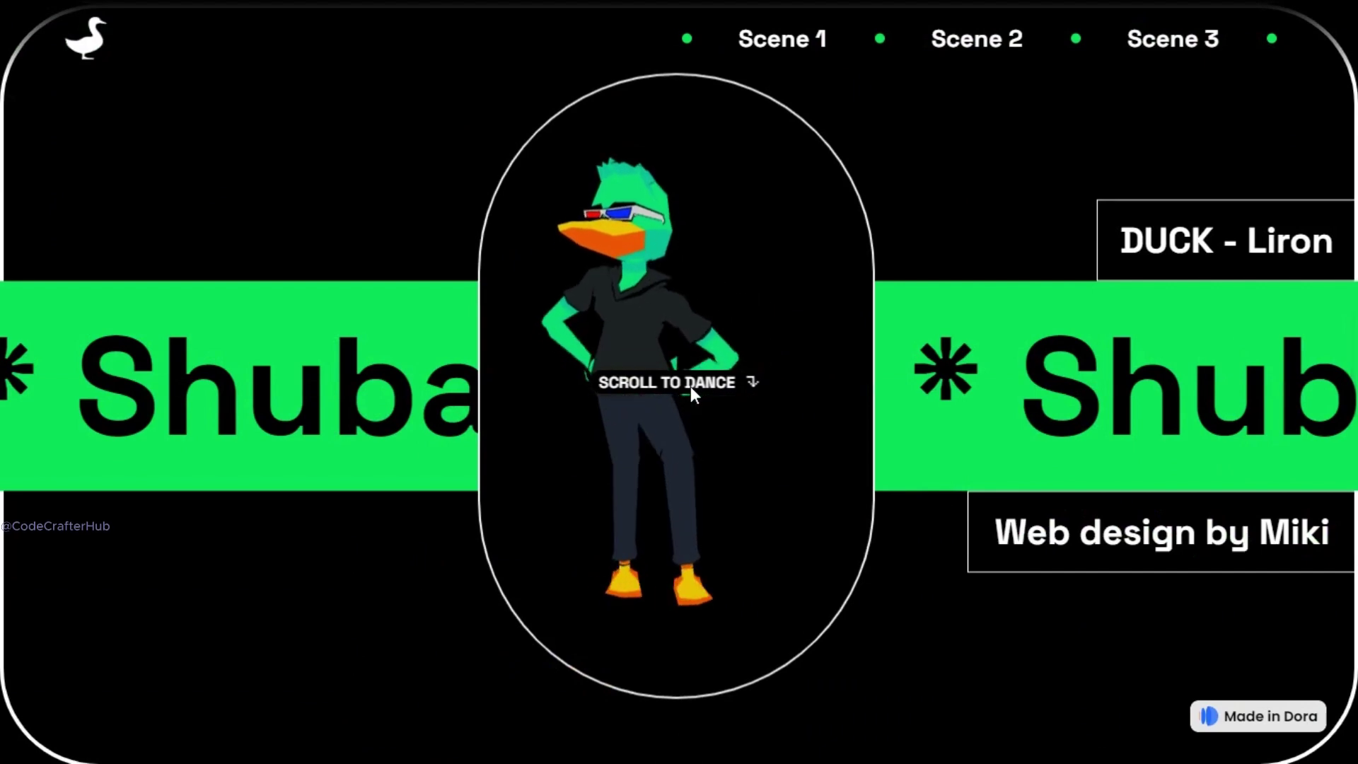
Examine the Dancing Duck site's final theatre stage scene with both dancing duck characters.
{"action": "scroll", "coordinate": [690, 386], "scroll_direction": "down", "scroll_amount": 5}
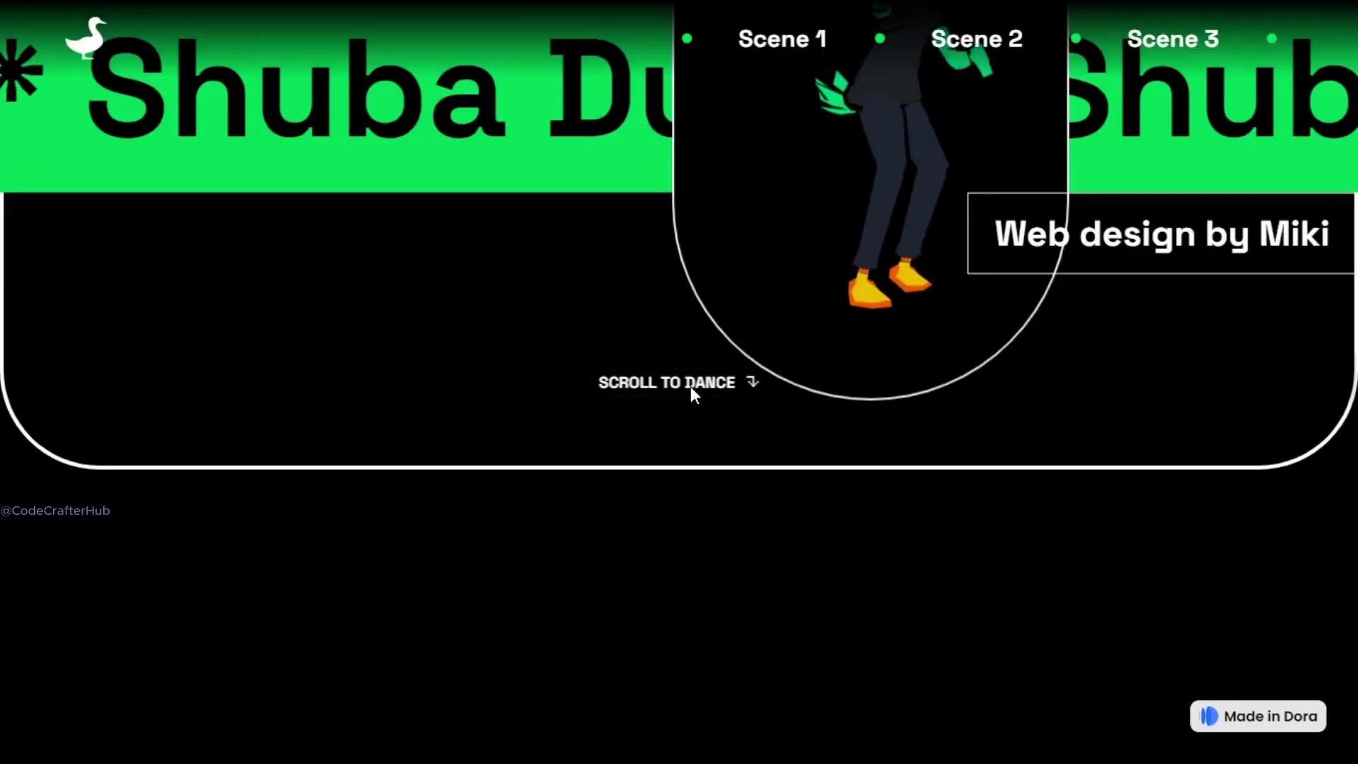
{"action": "scroll", "coordinate": [691, 386], "scroll_direction": "down", "scroll_amount": 3}
{"action": "scroll", "coordinate": [691, 386], "scroll_direction": "down", "scroll_amount": 2}
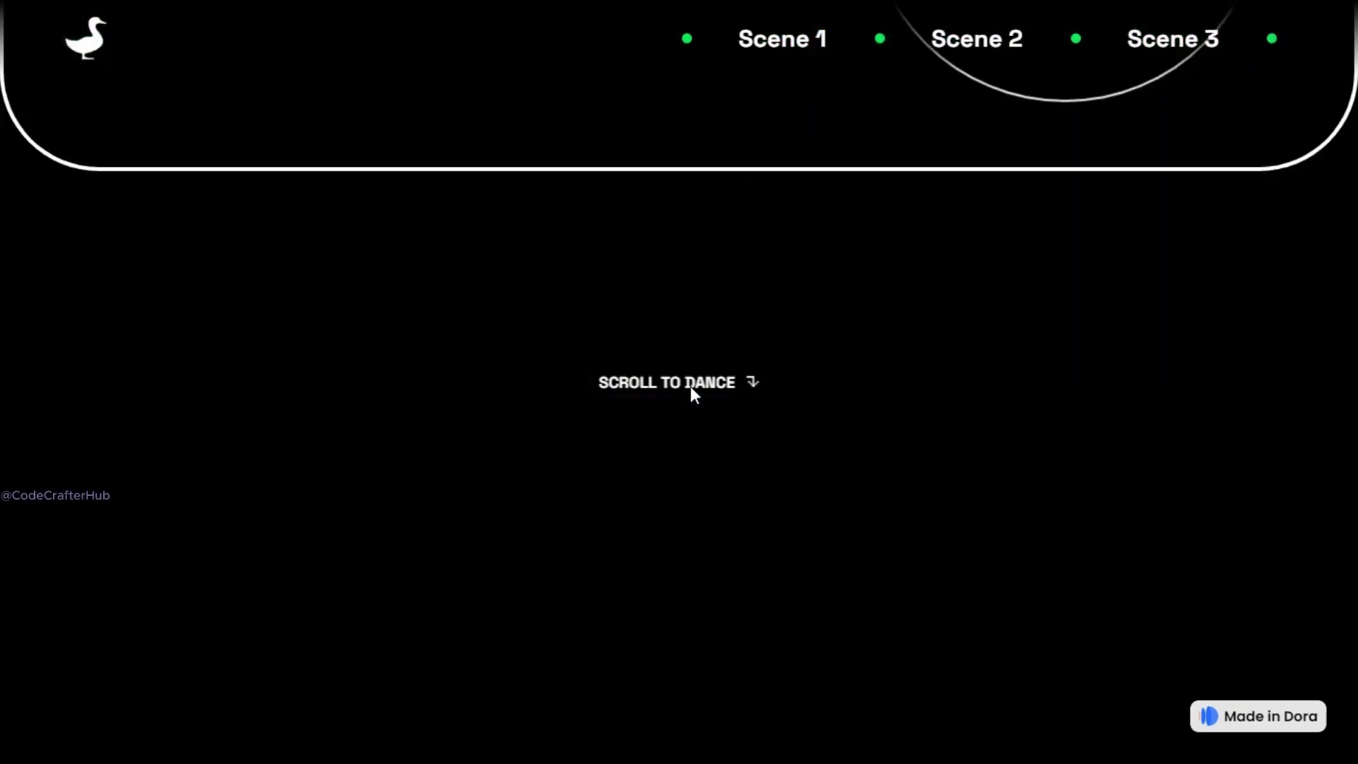
{"action": "scroll", "coordinate": [690, 386], "scroll_direction": "down", "scroll_amount": 2}
{"action": "scroll", "coordinate": [691, 386], "scroll_direction": "down", "scroll_amount": 2}
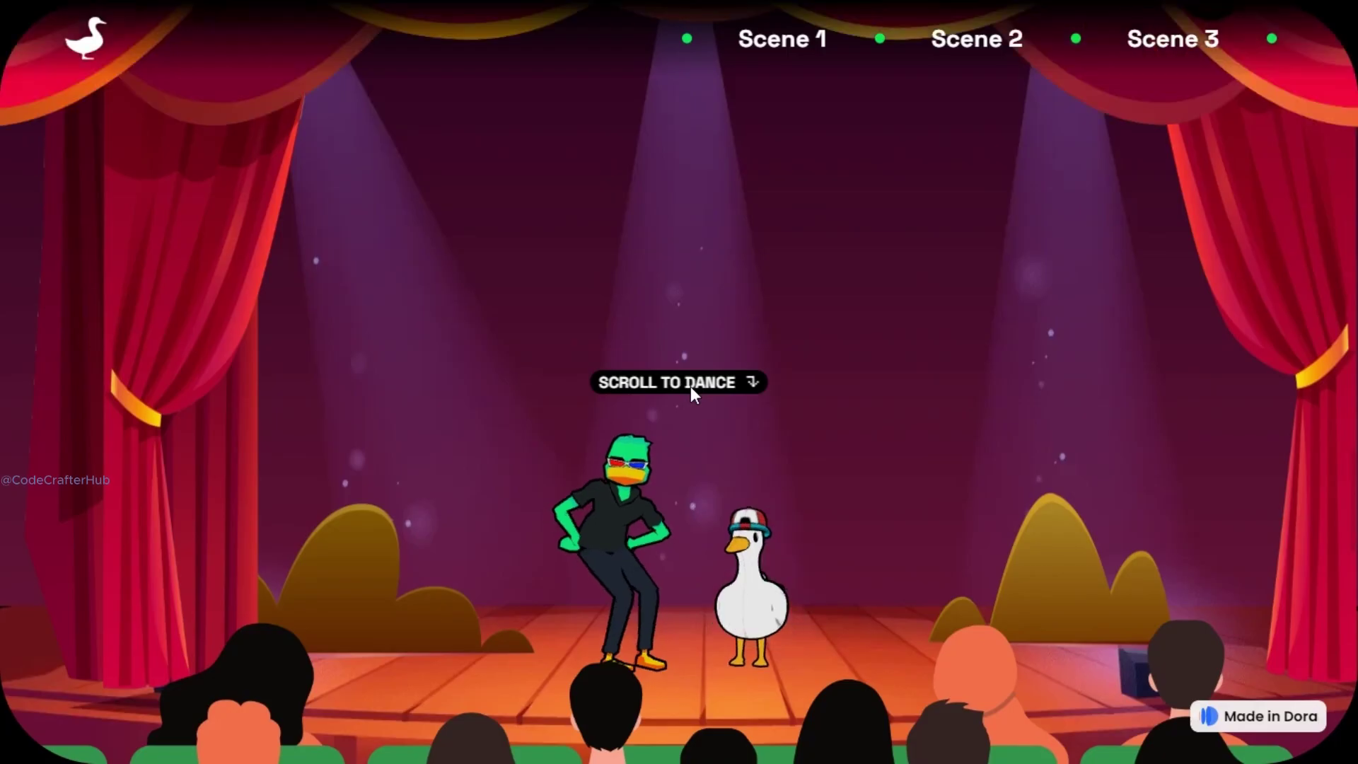
{"action": "scroll", "coordinate": [691, 386], "scroll_direction": "down", "scroll_amount": 3}
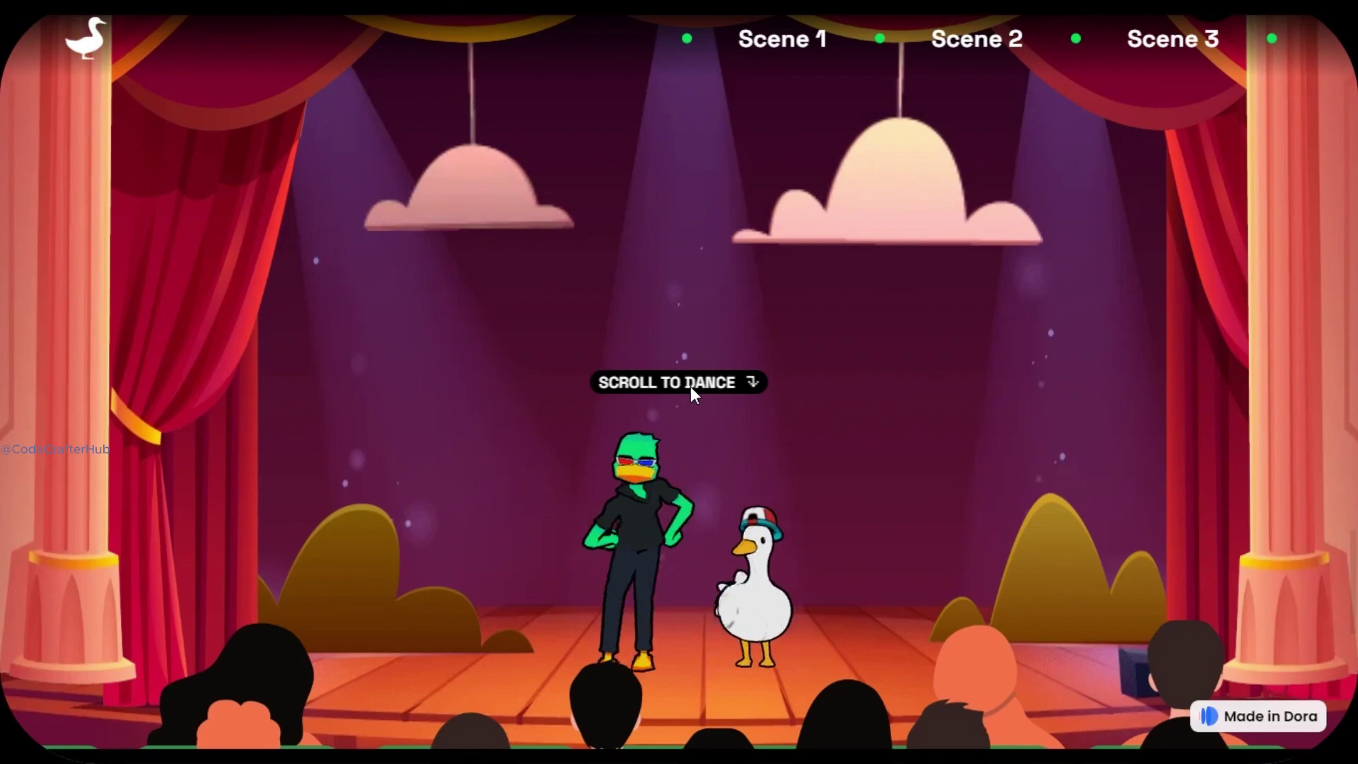
{"action": "scroll", "coordinate": [690, 386], "scroll_direction": "down", "scroll_amount": 3}
{"action": "scroll", "coordinate": [690, 386], "scroll_direction": "down", "scroll_amount": 2}
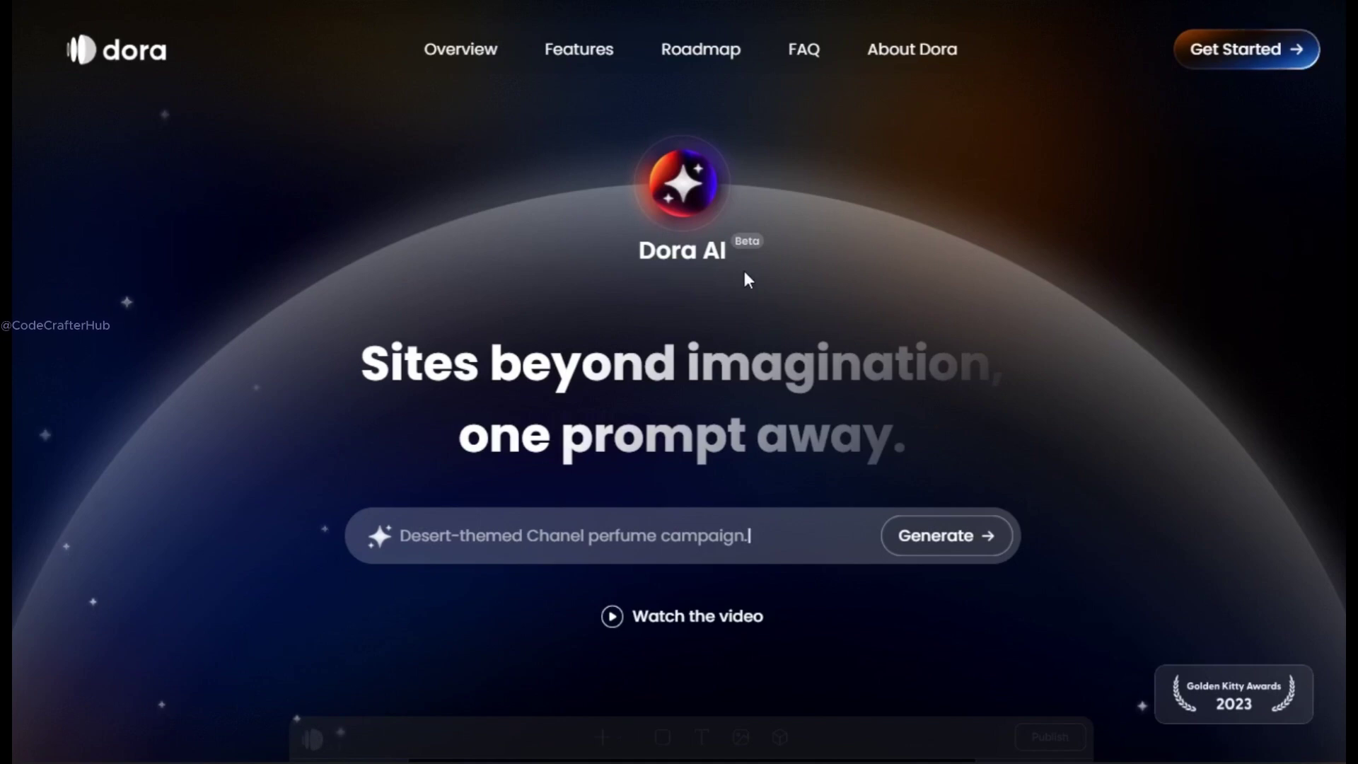
Review the Dora AI landing page's introduction, AI Pipeline and Key Features sections.
{"action": "scroll", "coordinate": [747, 279], "scroll_direction": "down", "scroll_amount": 7}
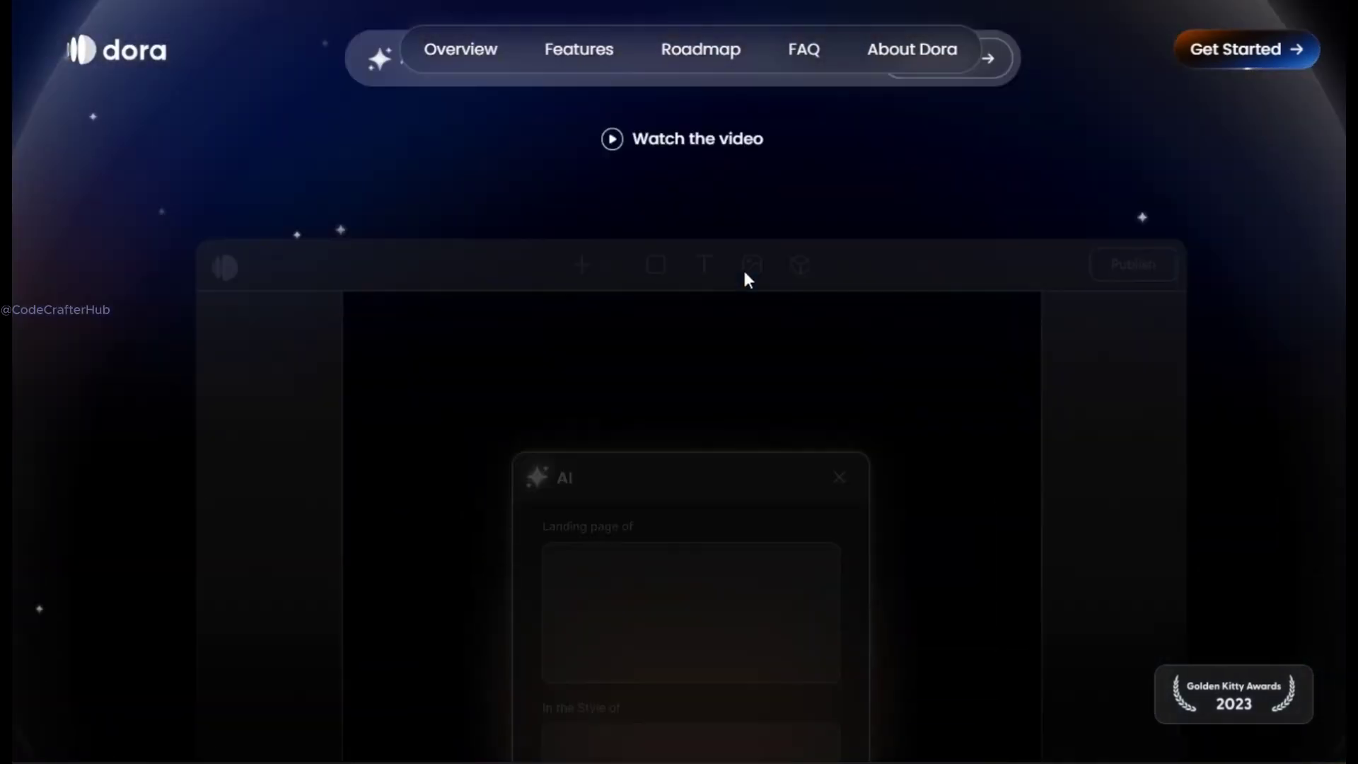
{"action": "scroll", "coordinate": [748, 280], "scroll_direction": "down", "scroll_amount": 2}
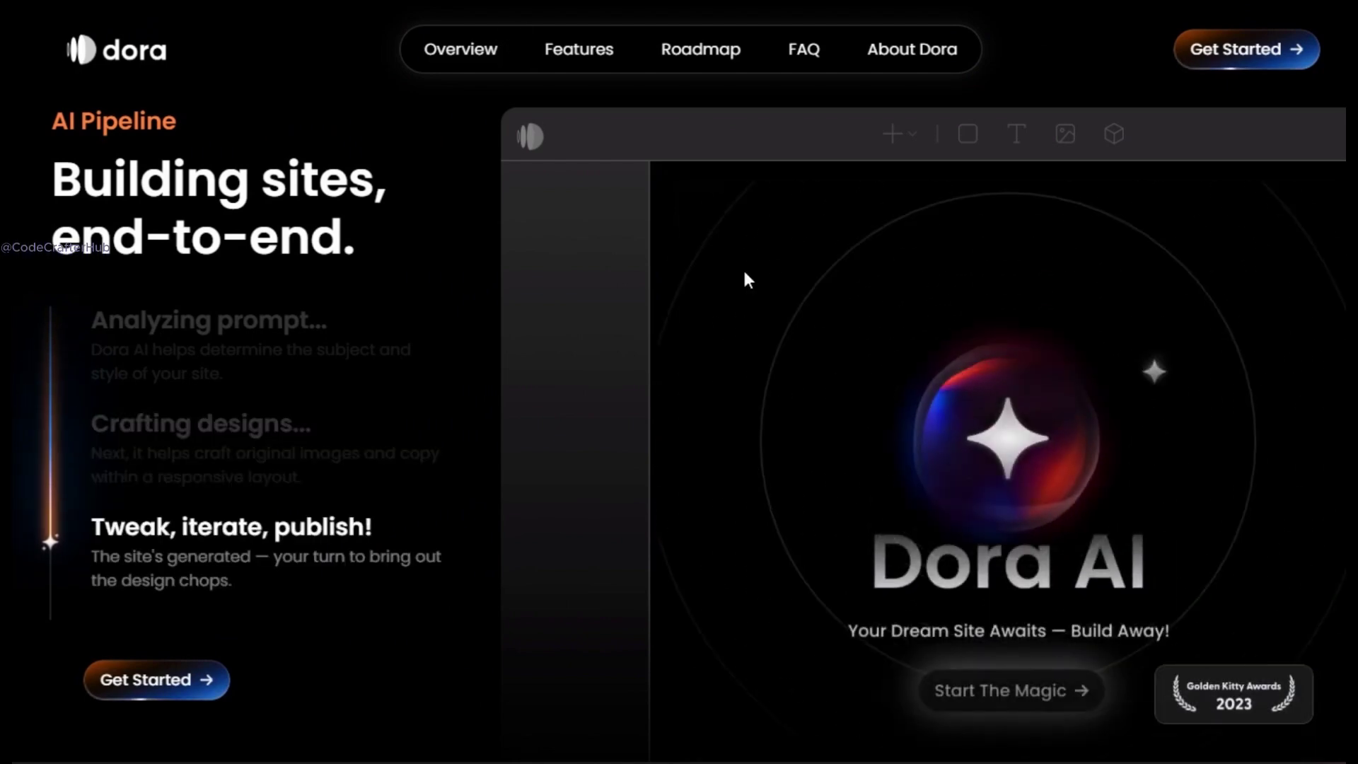
{"action": "scroll", "coordinate": [747, 279], "scroll_direction": "down", "scroll_amount": 2}
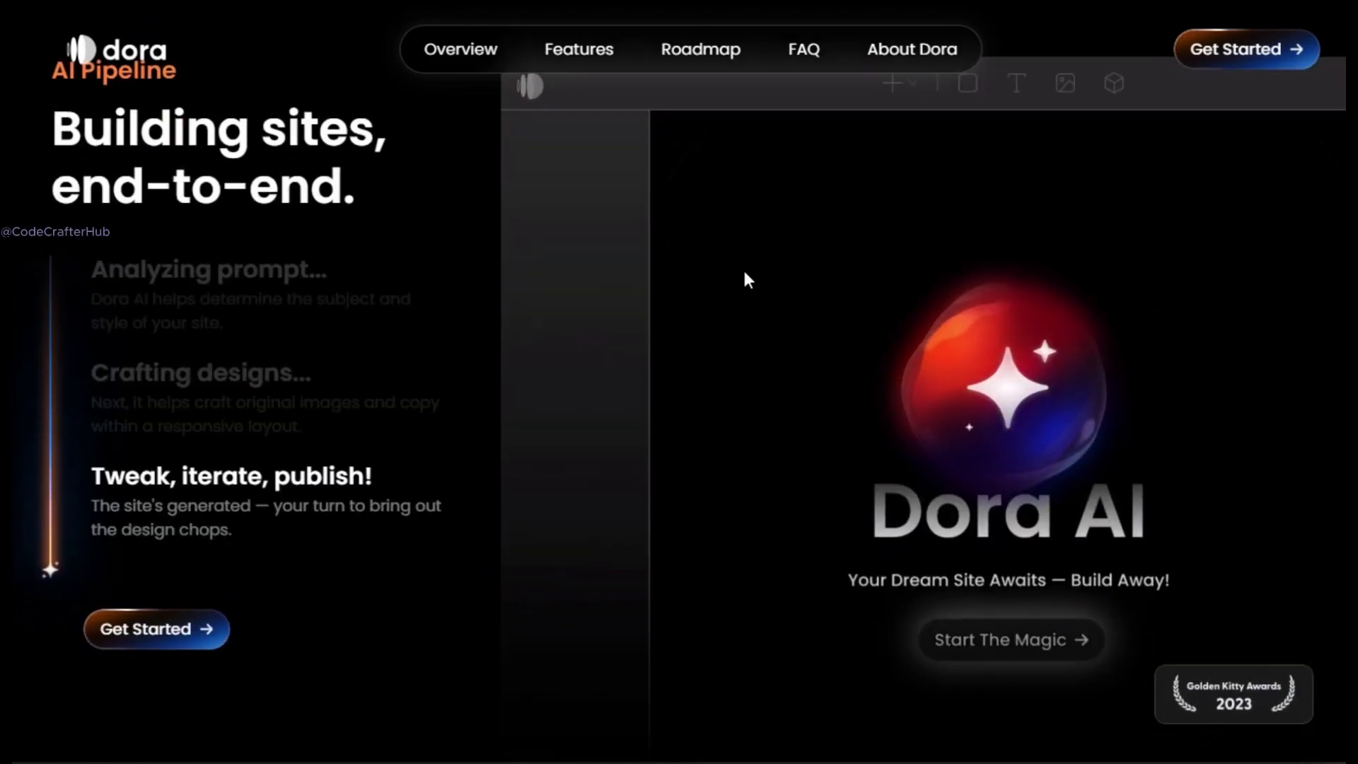
{"action": "scroll", "coordinate": [748, 279], "scroll_direction": "down", "scroll_amount": 5}
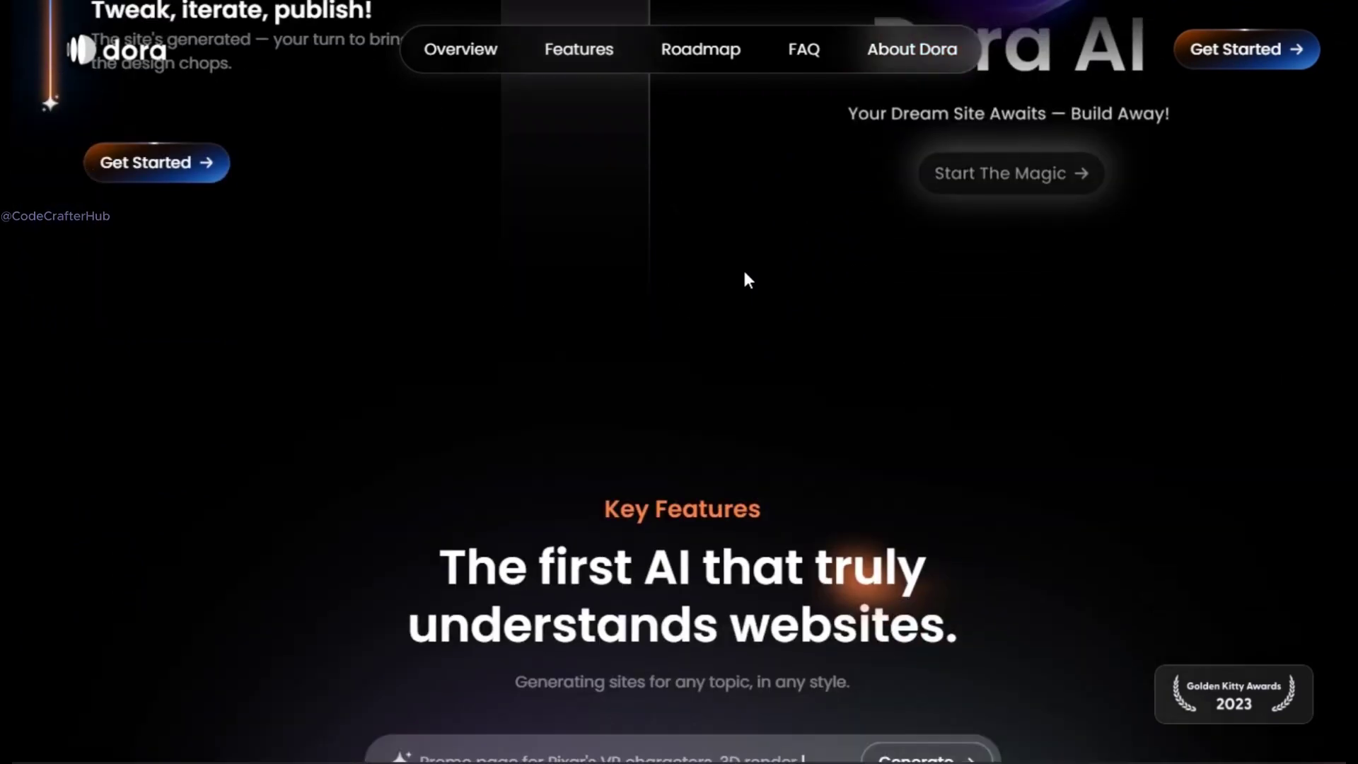
{"action": "scroll", "coordinate": [746, 279], "scroll_direction": "down", "scroll_amount": 8}
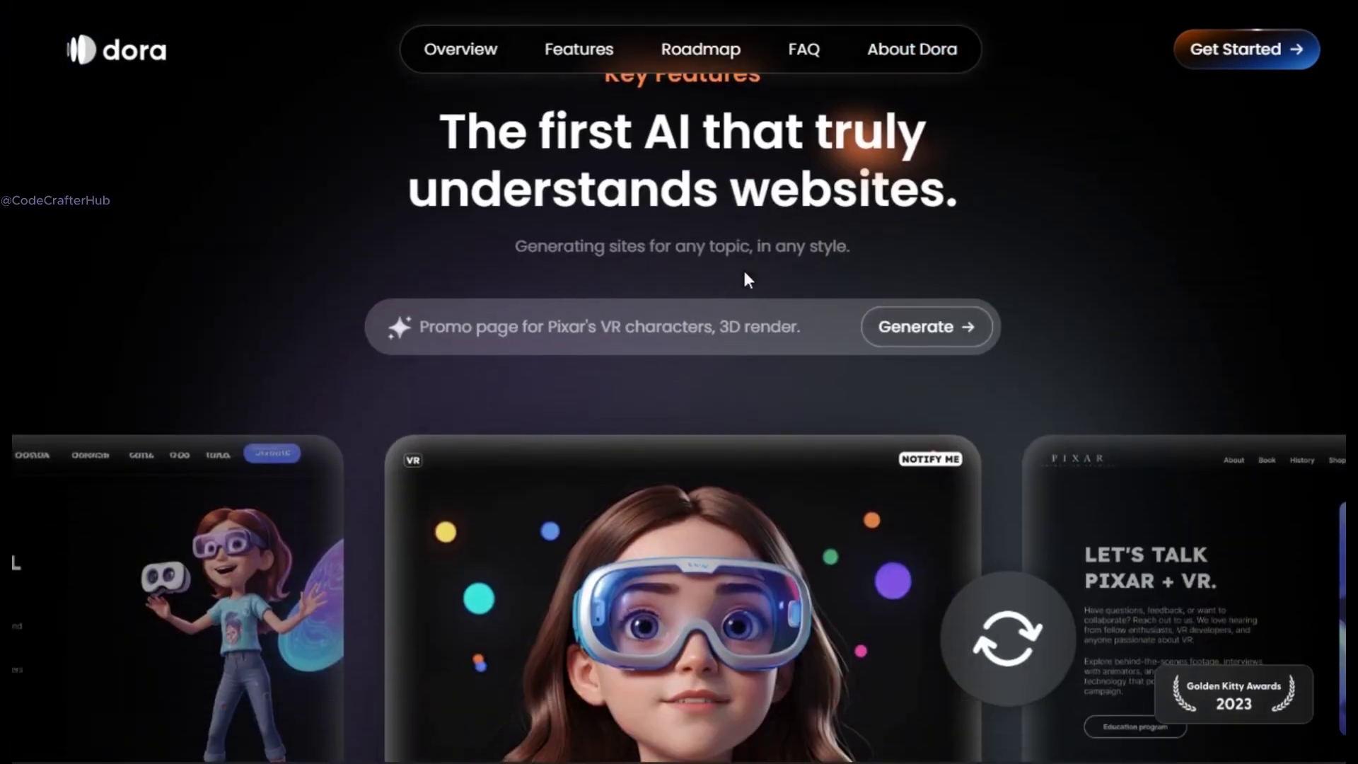
{"action": "scroll", "coordinate": [745, 275], "scroll_direction": "down", "scroll_amount": 8}
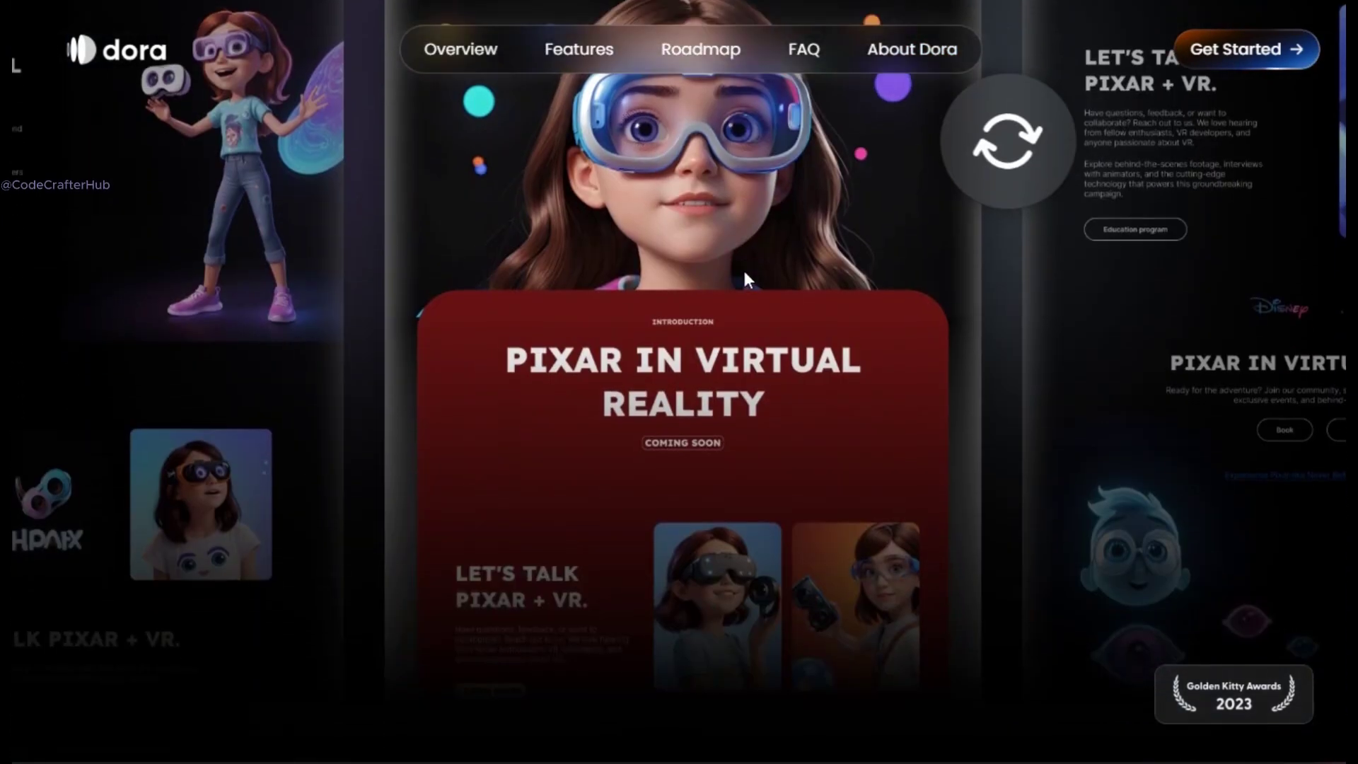
{"action": "scroll", "coordinate": [748, 279], "scroll_direction": "down", "scroll_amount": 6}
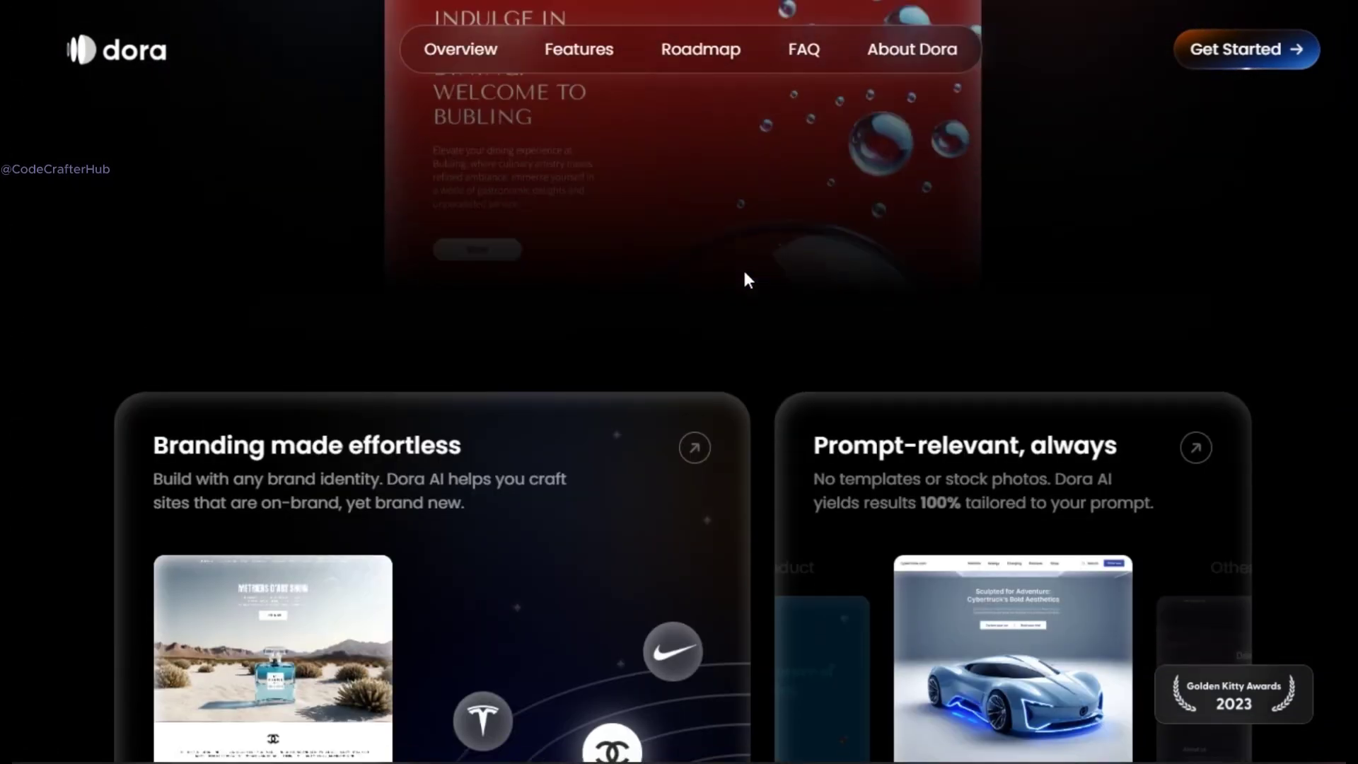
{"action": "scroll", "coordinate": [746, 280], "scroll_direction": "down", "scroll_amount": 10}
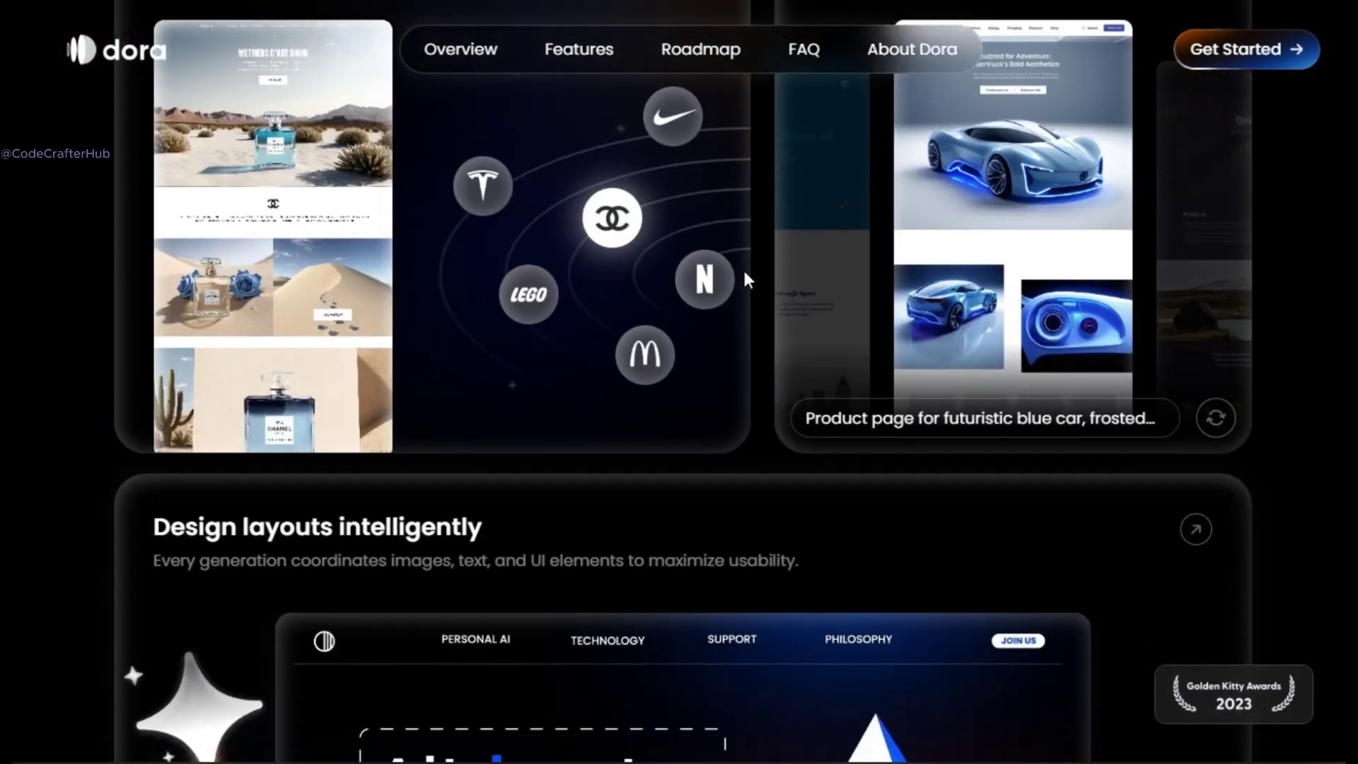
{"action": "scroll", "coordinate": [744, 274], "scroll_direction": "down", "scroll_amount": 6}
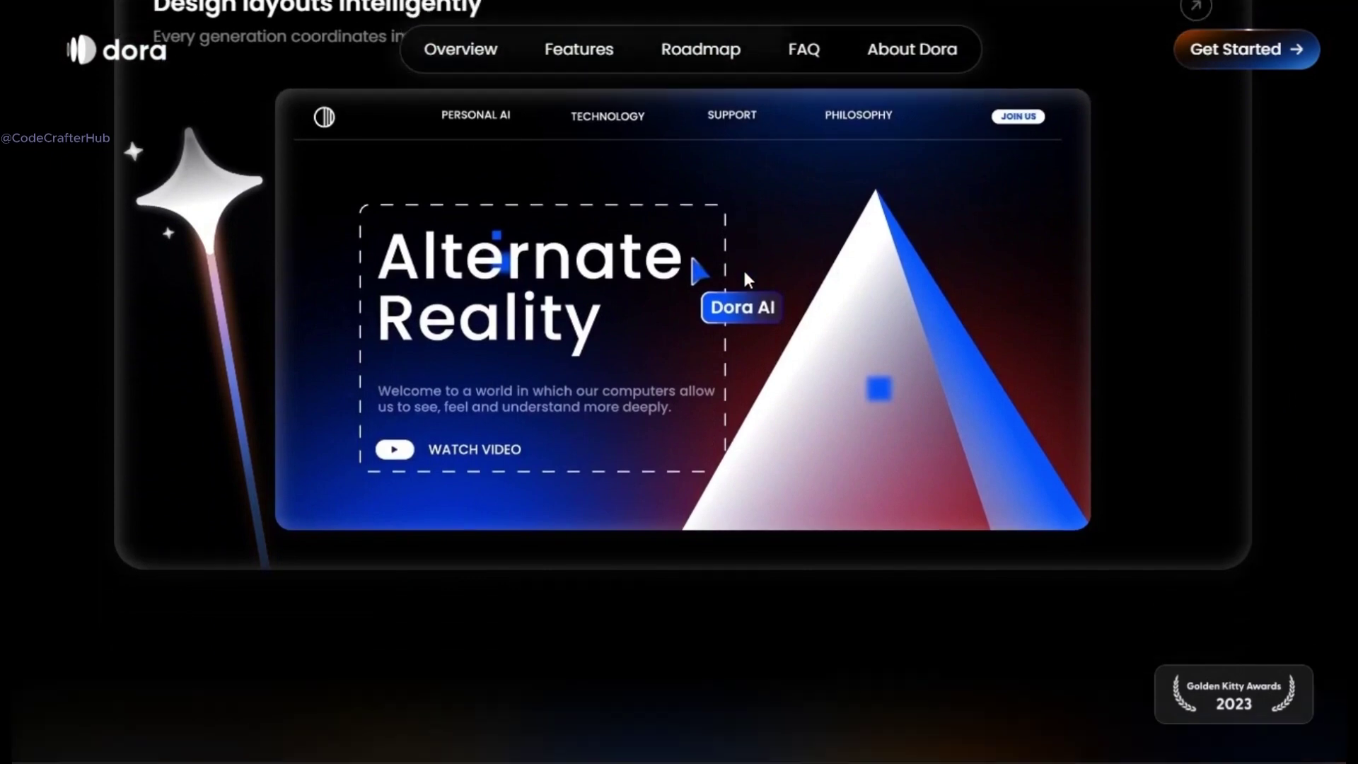
Review the Dora AI page's Roadmap, FAQ and closing Get Started sections down to the footer.
{"action": "scroll", "coordinate": [747, 277], "scroll_direction": "down", "scroll_amount": 6}
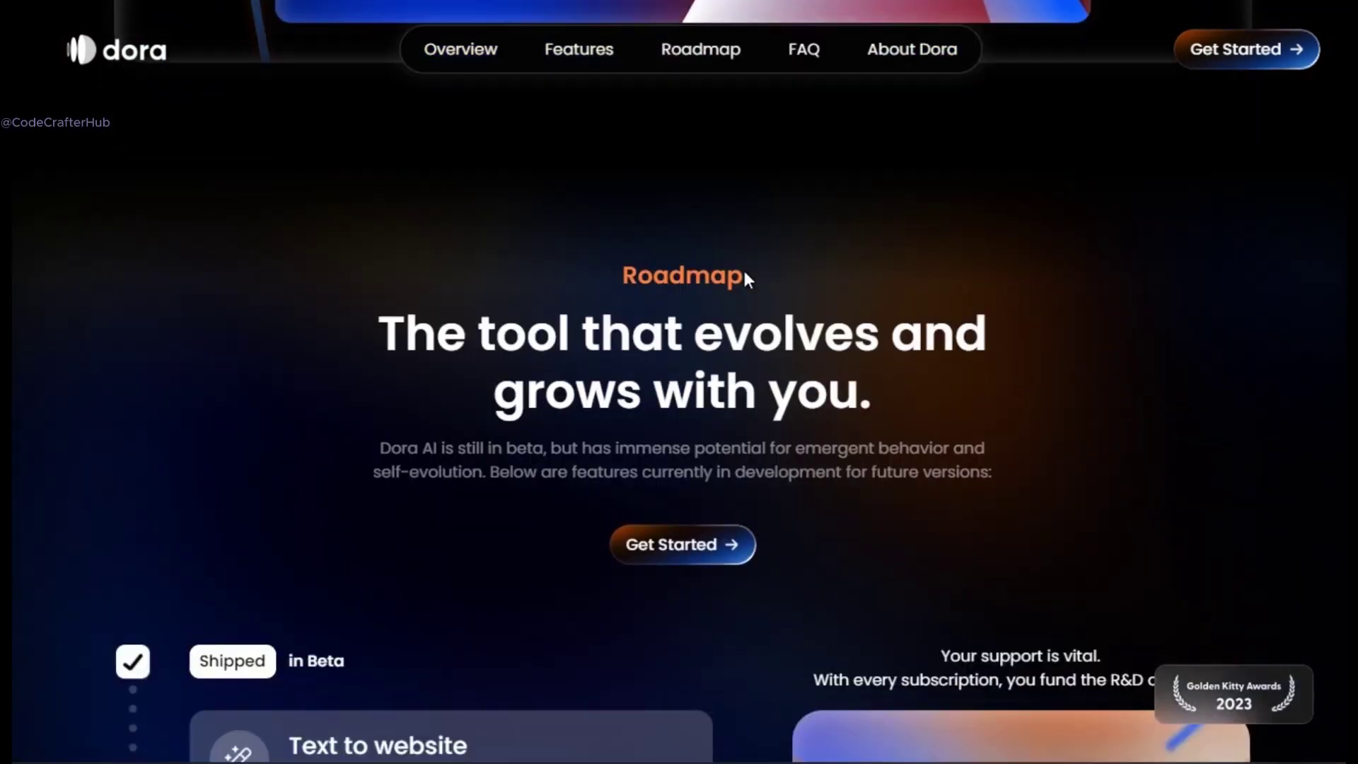
{"action": "scroll", "coordinate": [749, 278], "scroll_direction": "down", "scroll_amount": 8}
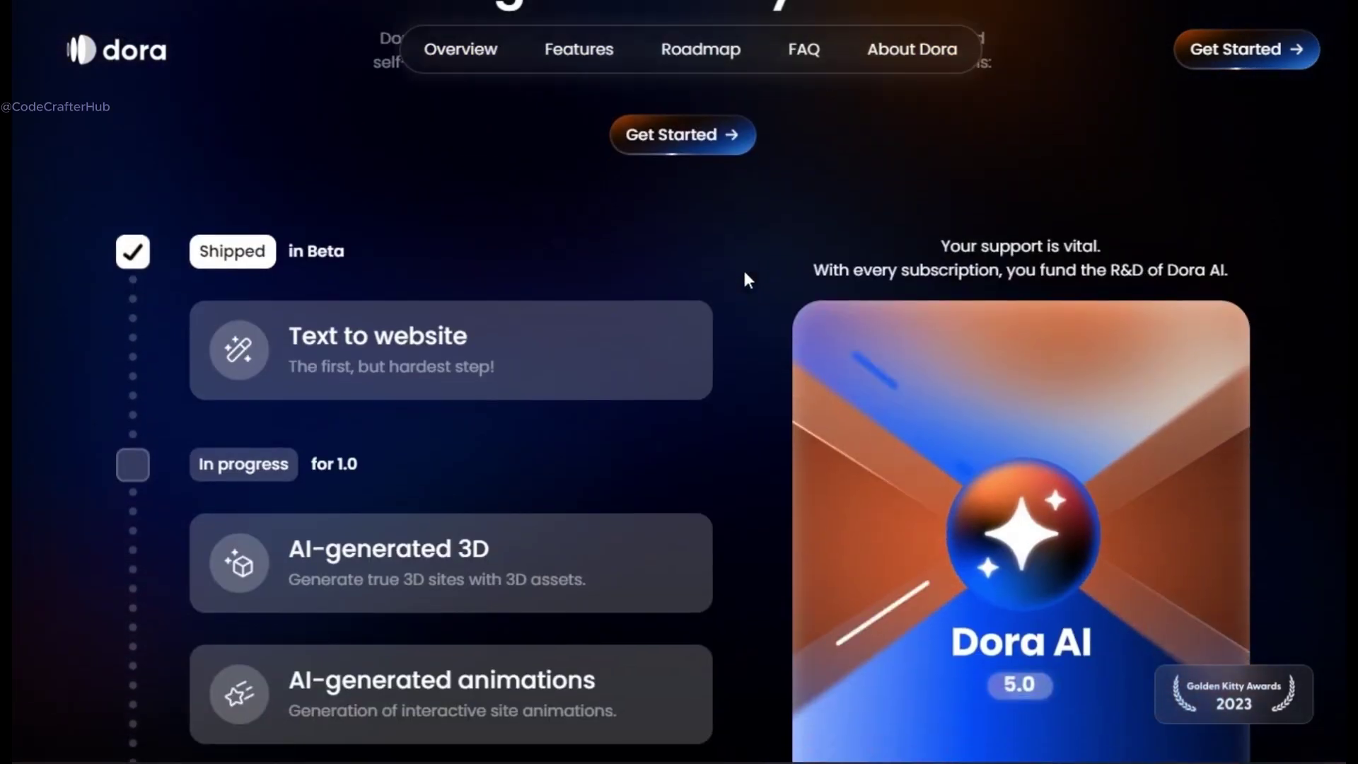
{"action": "scroll", "coordinate": [747, 280], "scroll_direction": "down", "scroll_amount": 4}
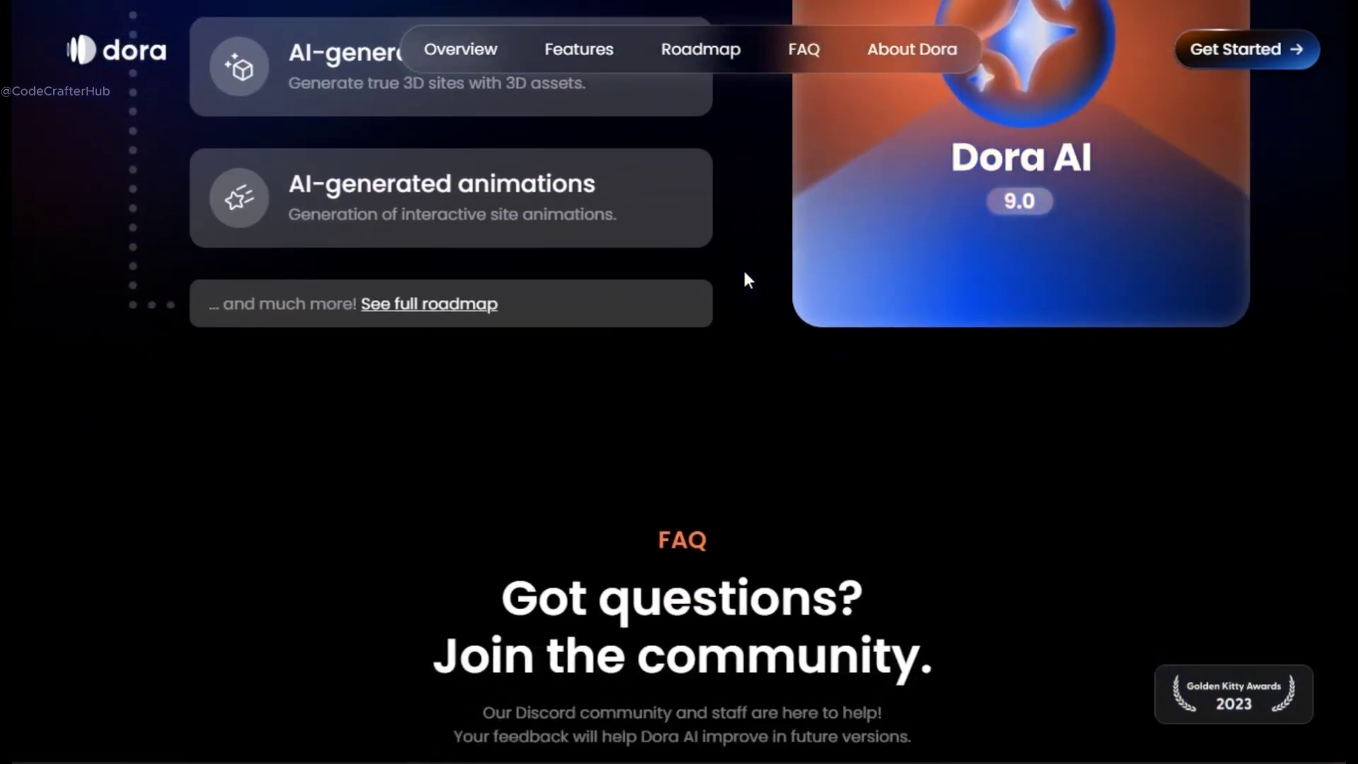
{"action": "scroll", "coordinate": [748, 280], "scroll_direction": "down", "scroll_amount": 2}
{"action": "scroll", "coordinate": [747, 280], "scroll_direction": "down", "scroll_amount": 8}
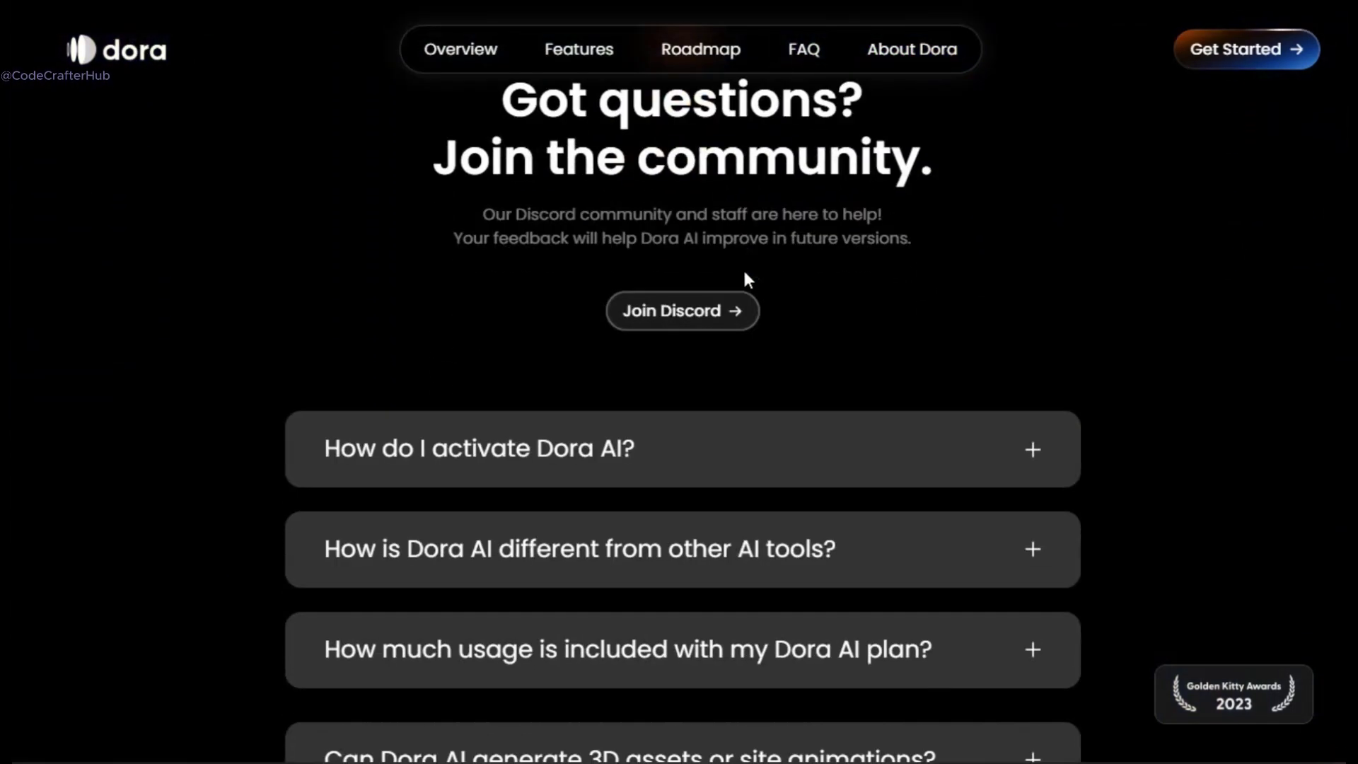
{"action": "scroll", "coordinate": [749, 279], "scroll_direction": "down", "scroll_amount": 6}
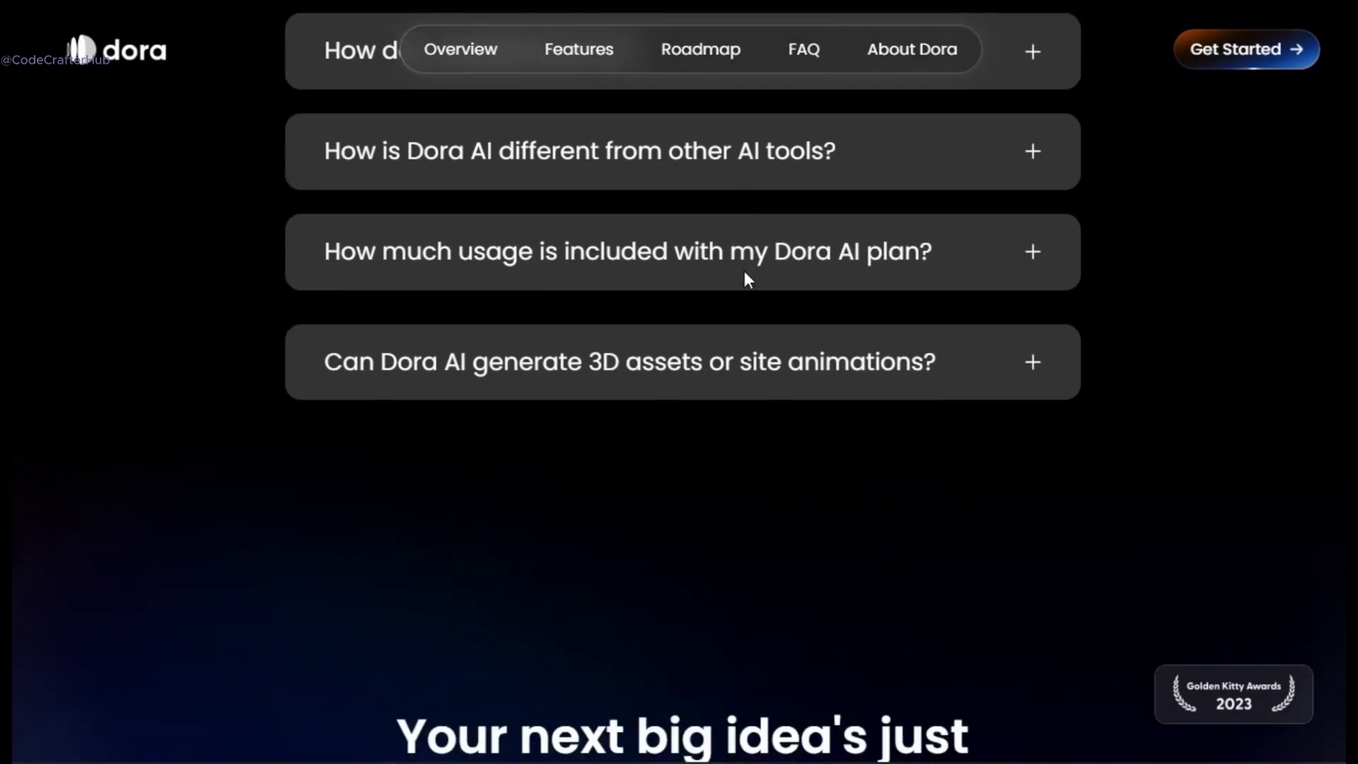
{"action": "scroll", "coordinate": [745, 273], "scroll_direction": "down", "scroll_amount": 5}
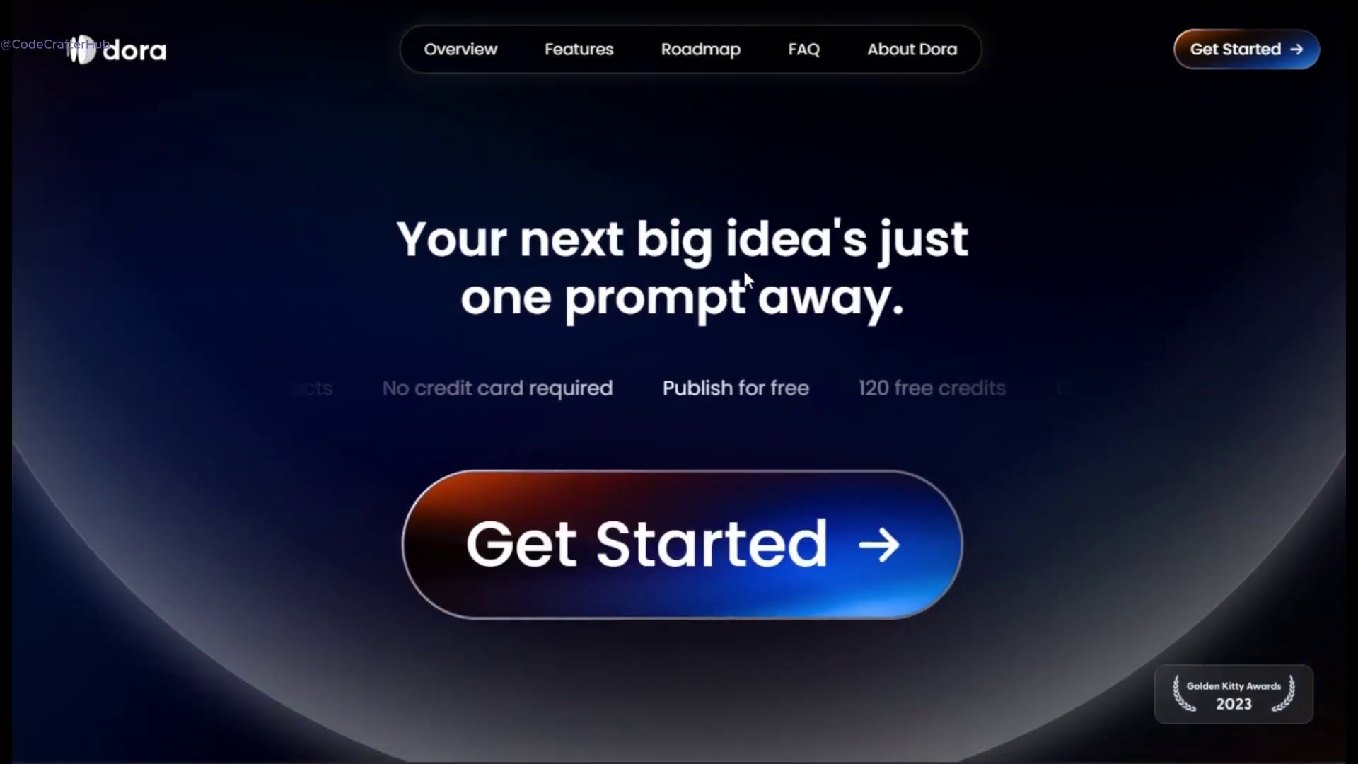
{"action": "scroll", "coordinate": [744, 273], "scroll_direction": "down", "scroll_amount": 1}
{"action": "scroll", "coordinate": [744, 272], "scroll_direction": "down", "scroll_amount": 4}
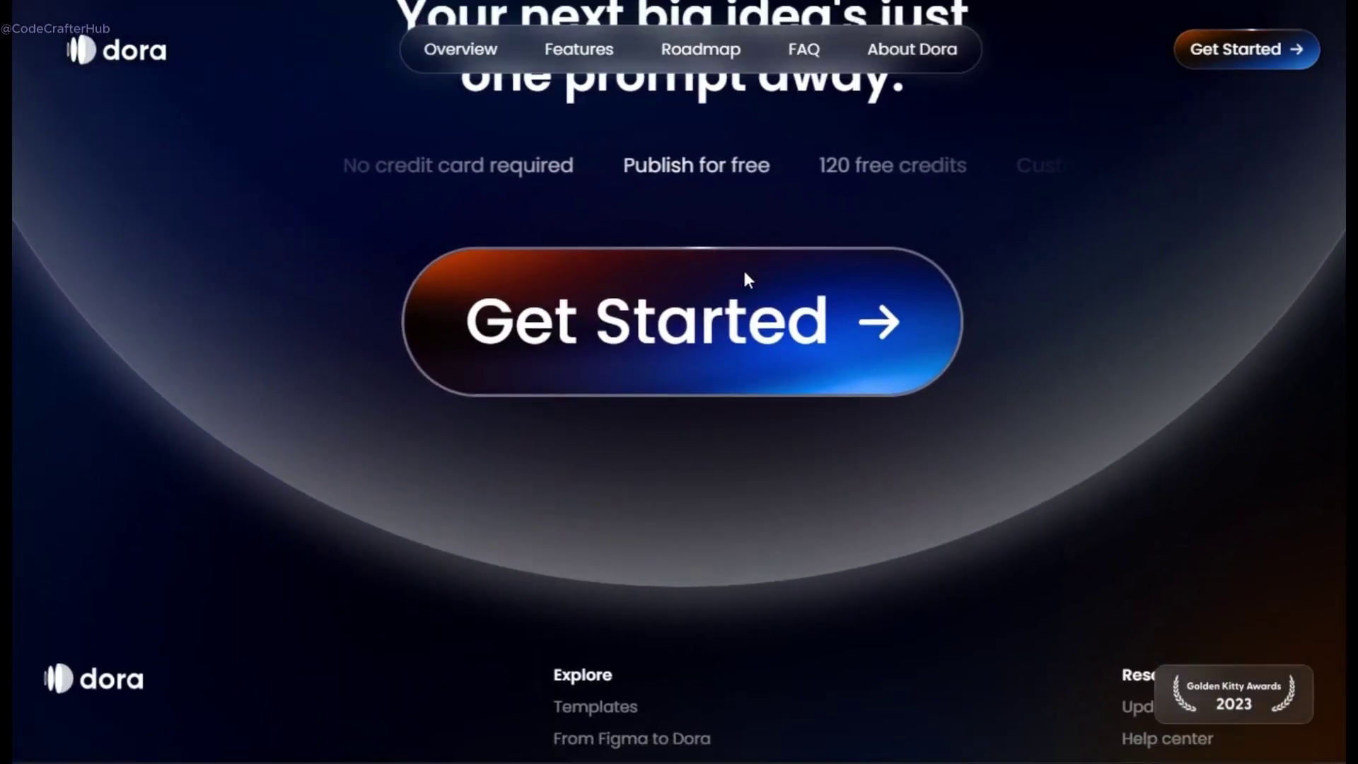
{"action": "scroll", "coordinate": [747, 280], "scroll_direction": "down", "scroll_amount": 2}
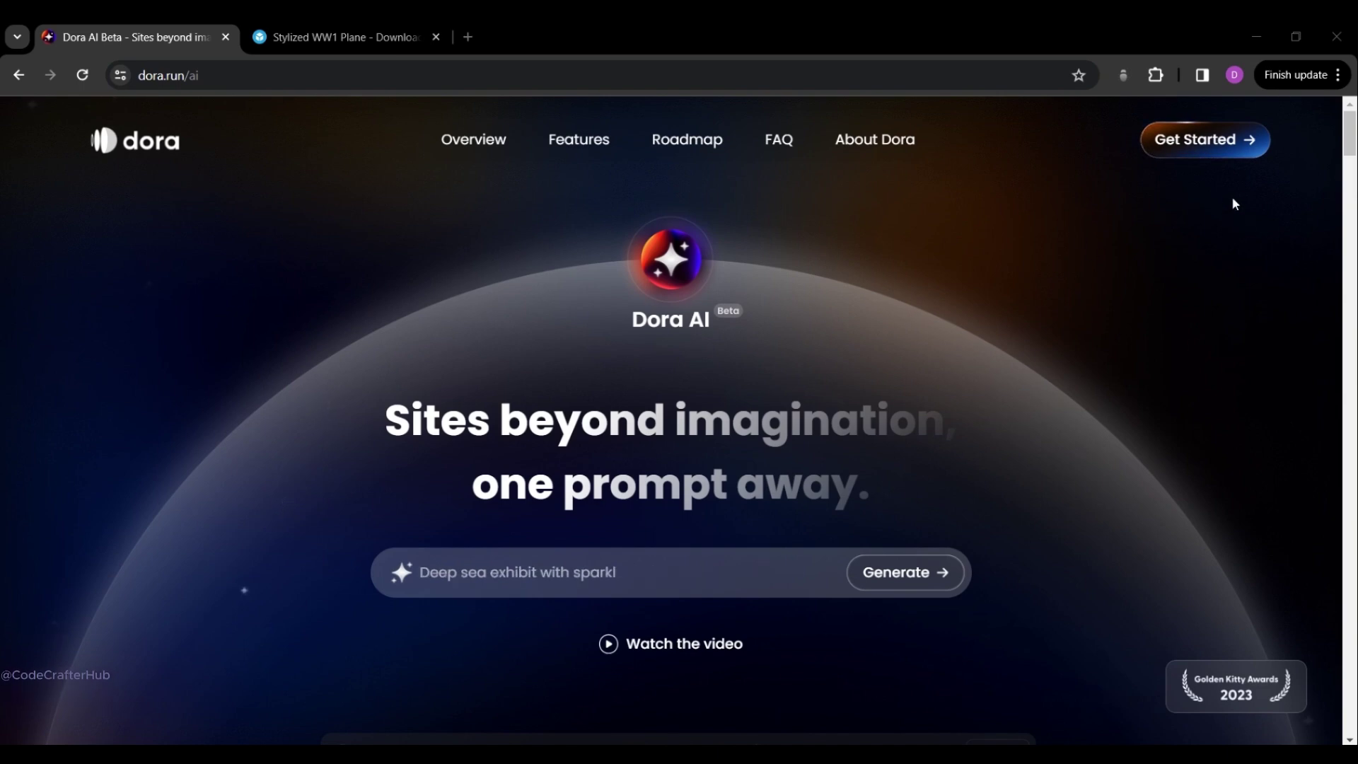
Sign up for Dora with the existing Google account and dismiss the Dora AI introduction.
{"action": "left_click", "coordinate": [1224, 156]}
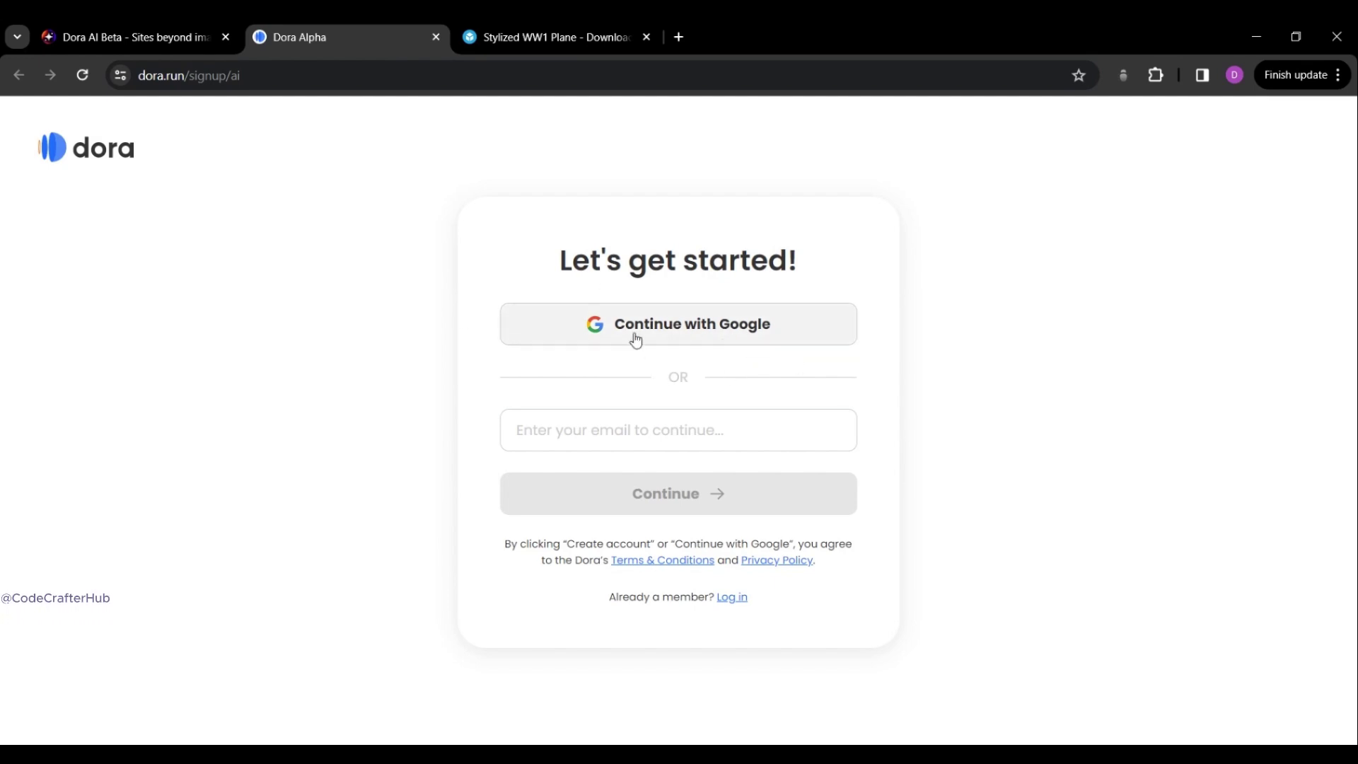
{"action": "left_click", "coordinate": [689, 333]}
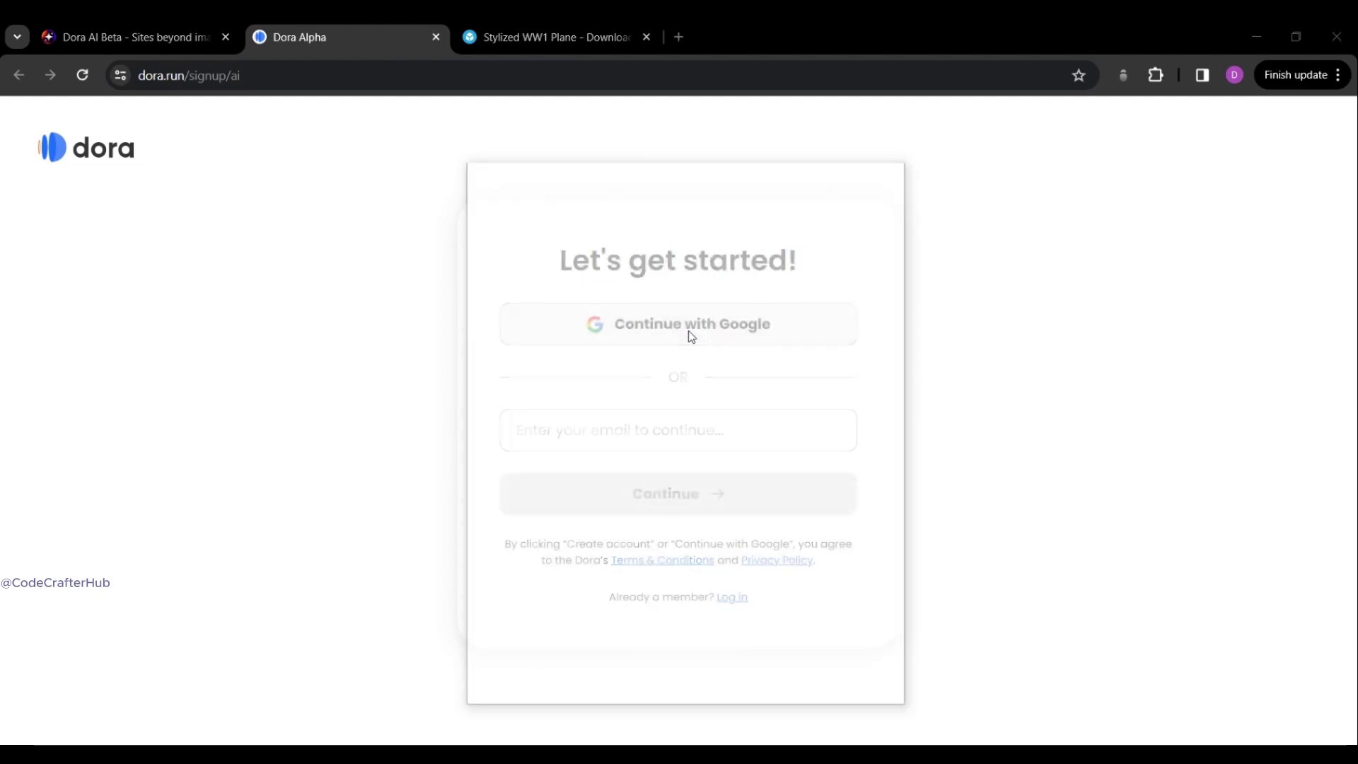
{"action": "left_click", "coordinate": [825, 457]}
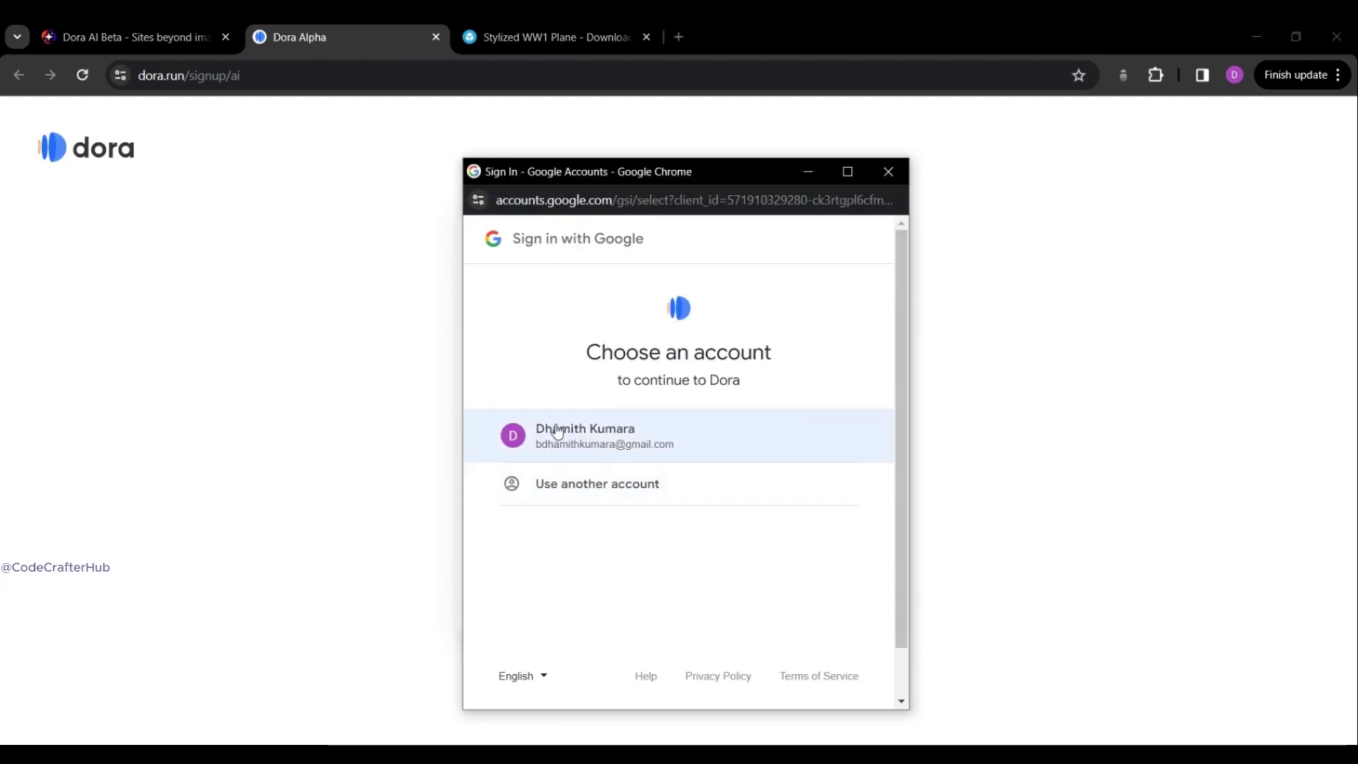
{"action": "left_click", "coordinate": [814, 550]}
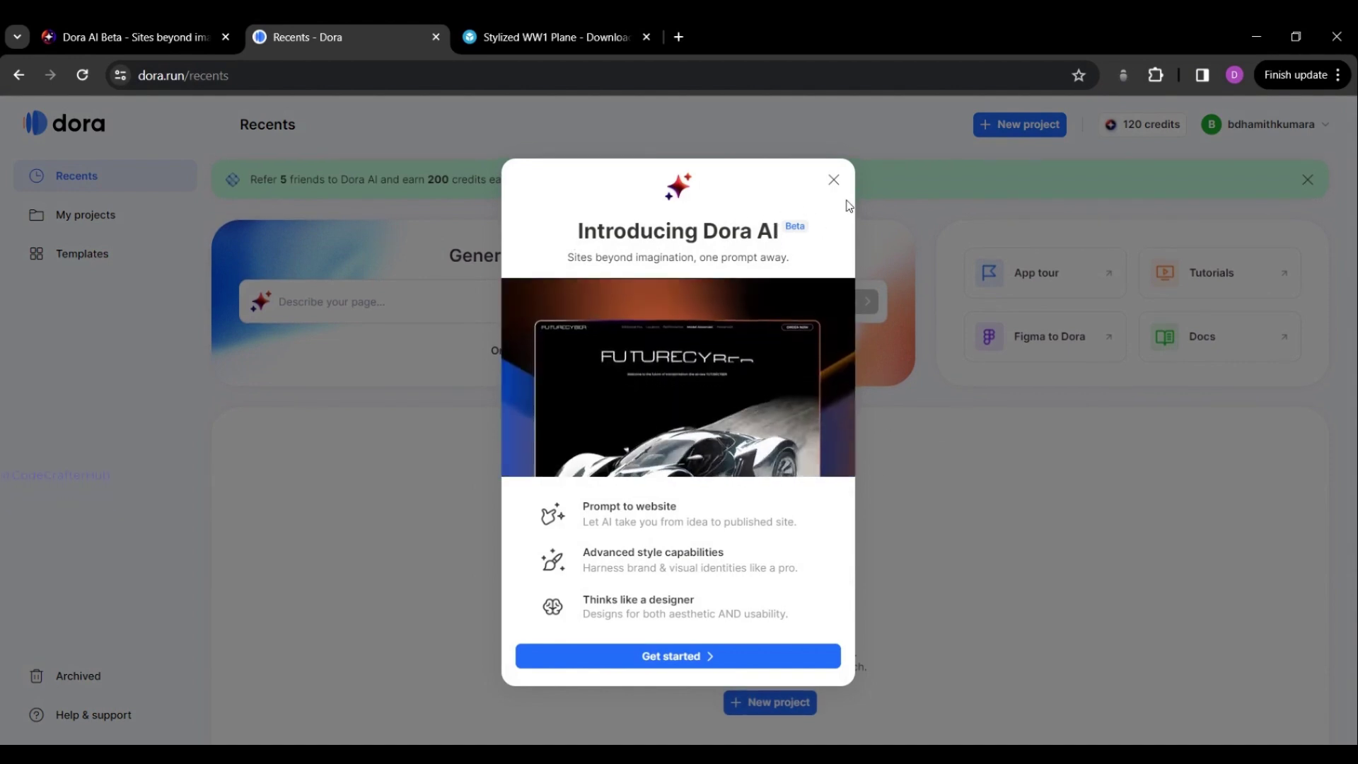
{"action": "left_click", "coordinate": [834, 181]}
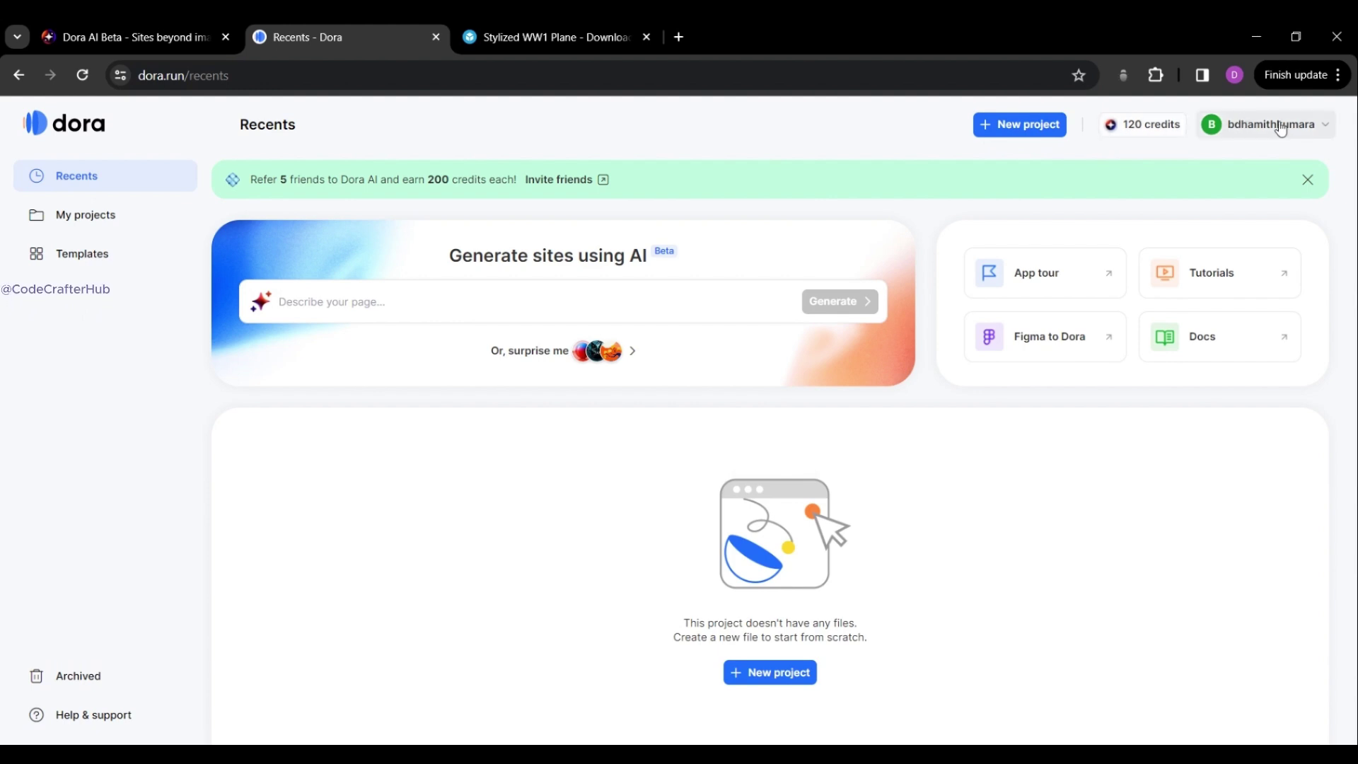
Check the account options and the AI credit balance details on the Dora dashboard.
{"action": "left_click", "coordinate": [1261, 134]}
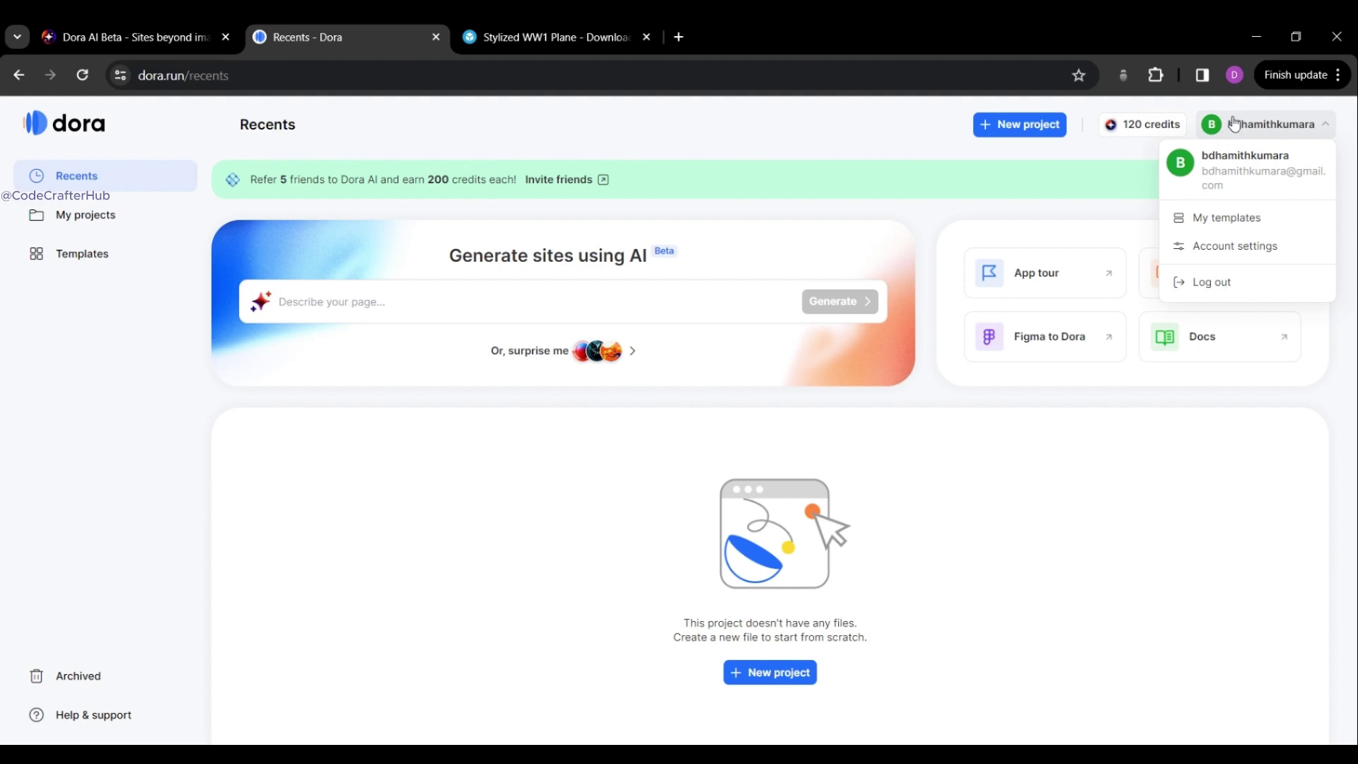
{"action": "left_click", "coordinate": [1143, 154]}
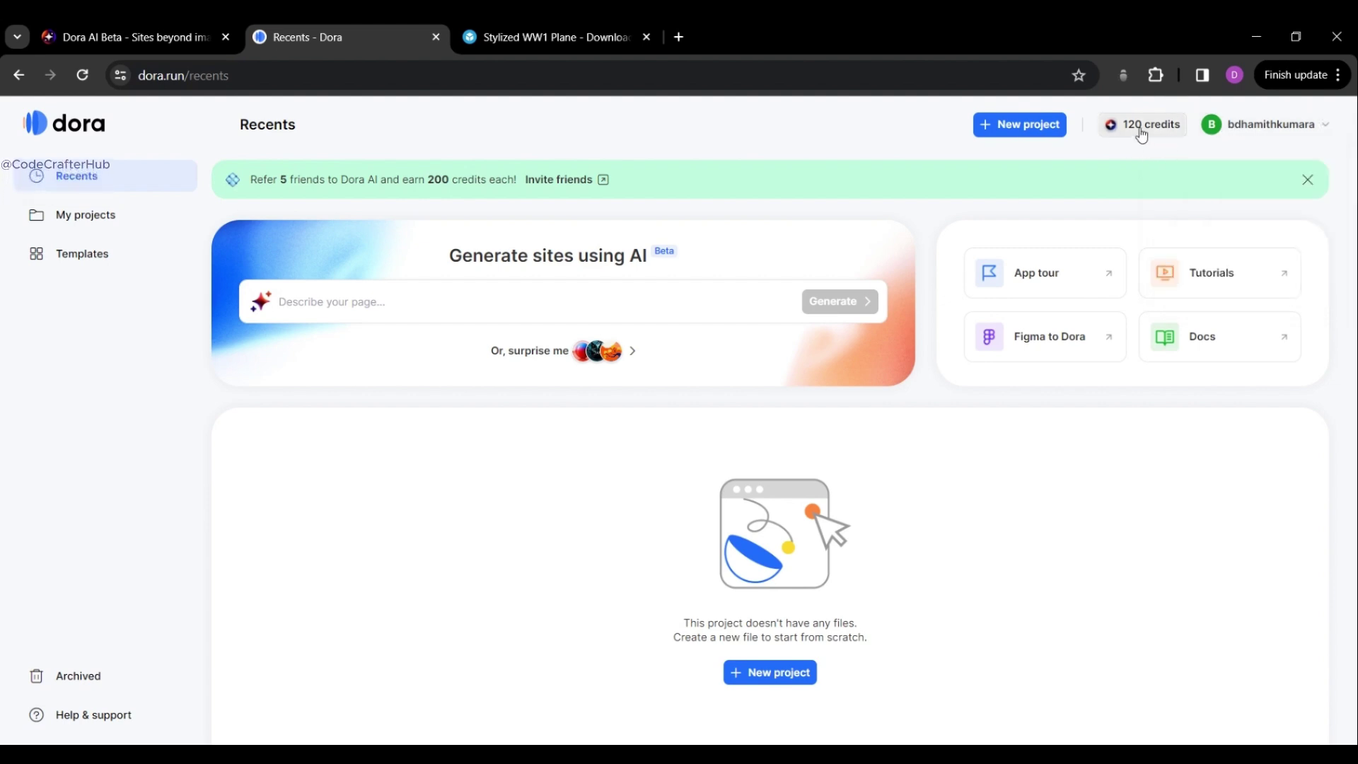
{"action": "left_click", "coordinate": [1137, 134]}
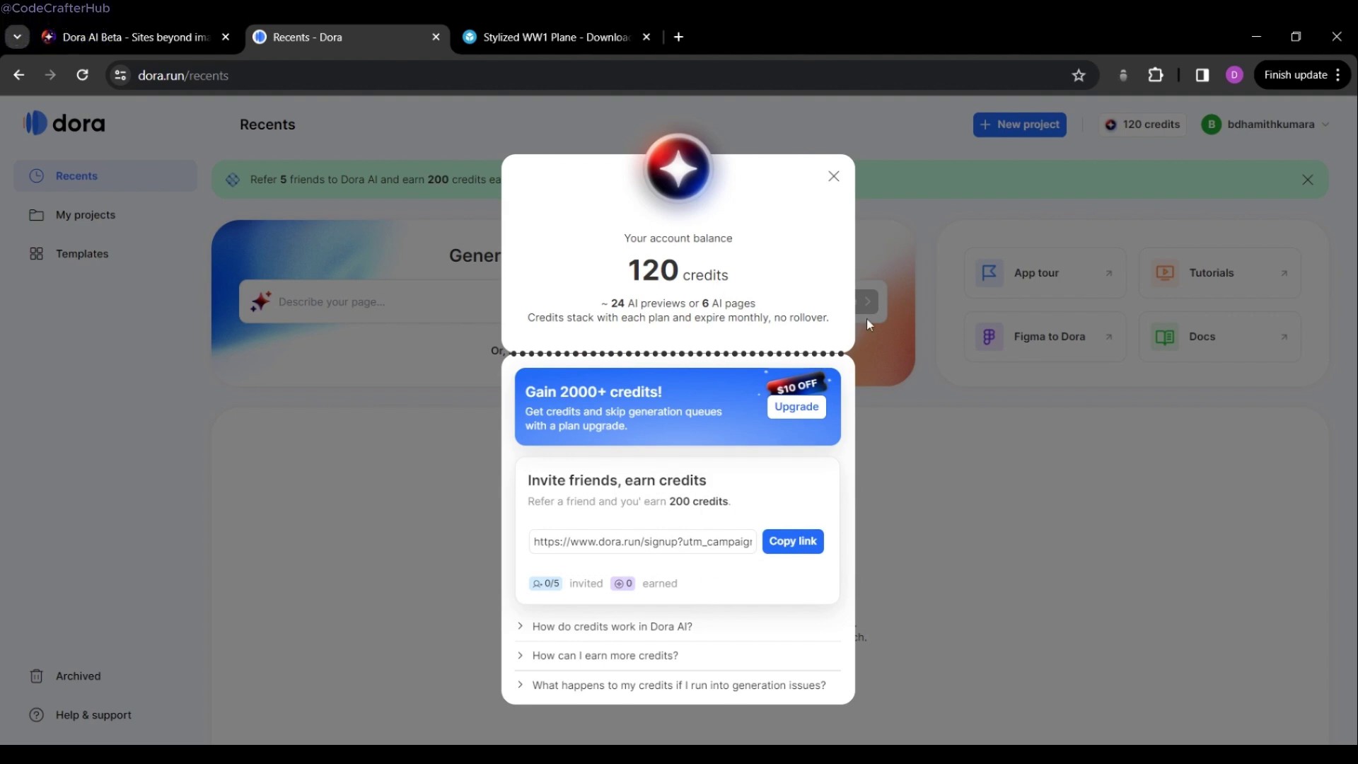
{"action": "left_click", "coordinate": [834, 183]}
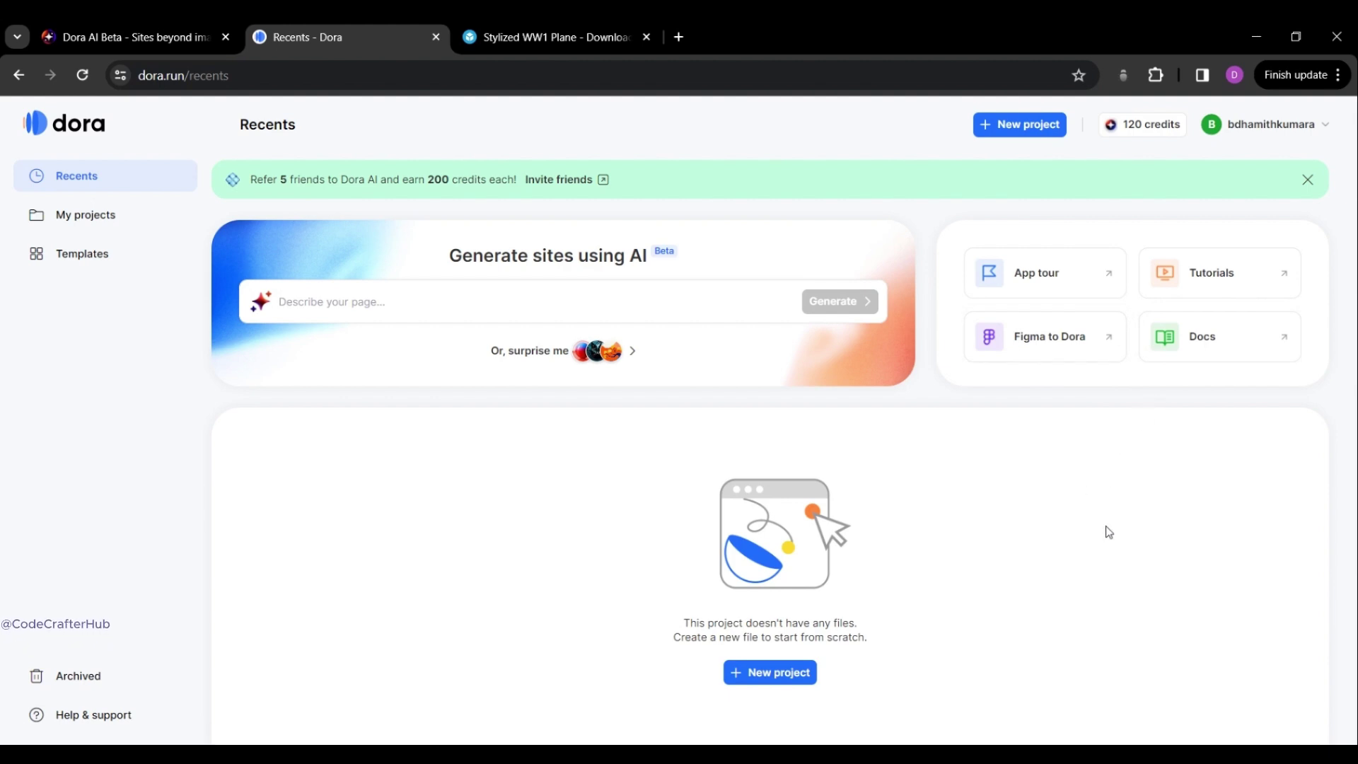
Create a new blank project and open the Dora AI site generator in it.
{"action": "left_click", "coordinate": [1029, 126]}
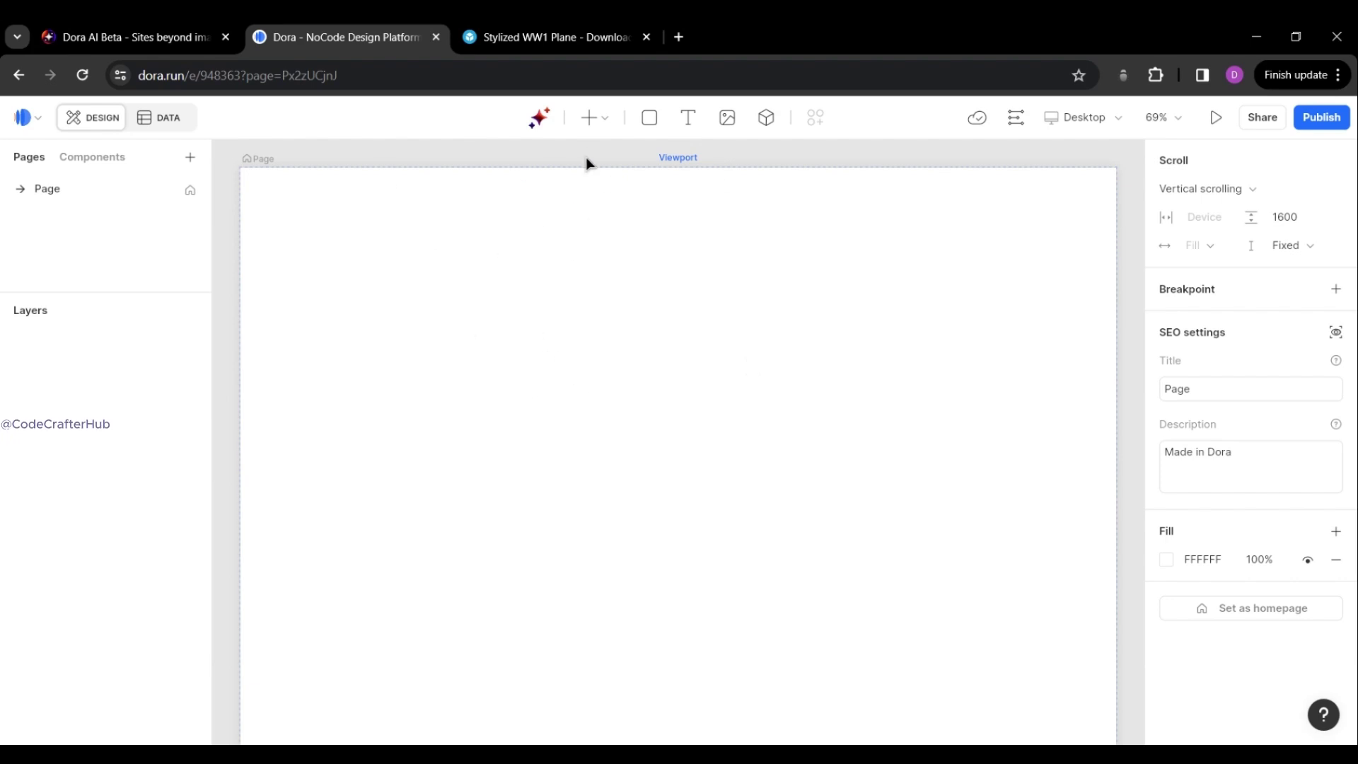
{"action": "left_click", "coordinate": [537, 132]}
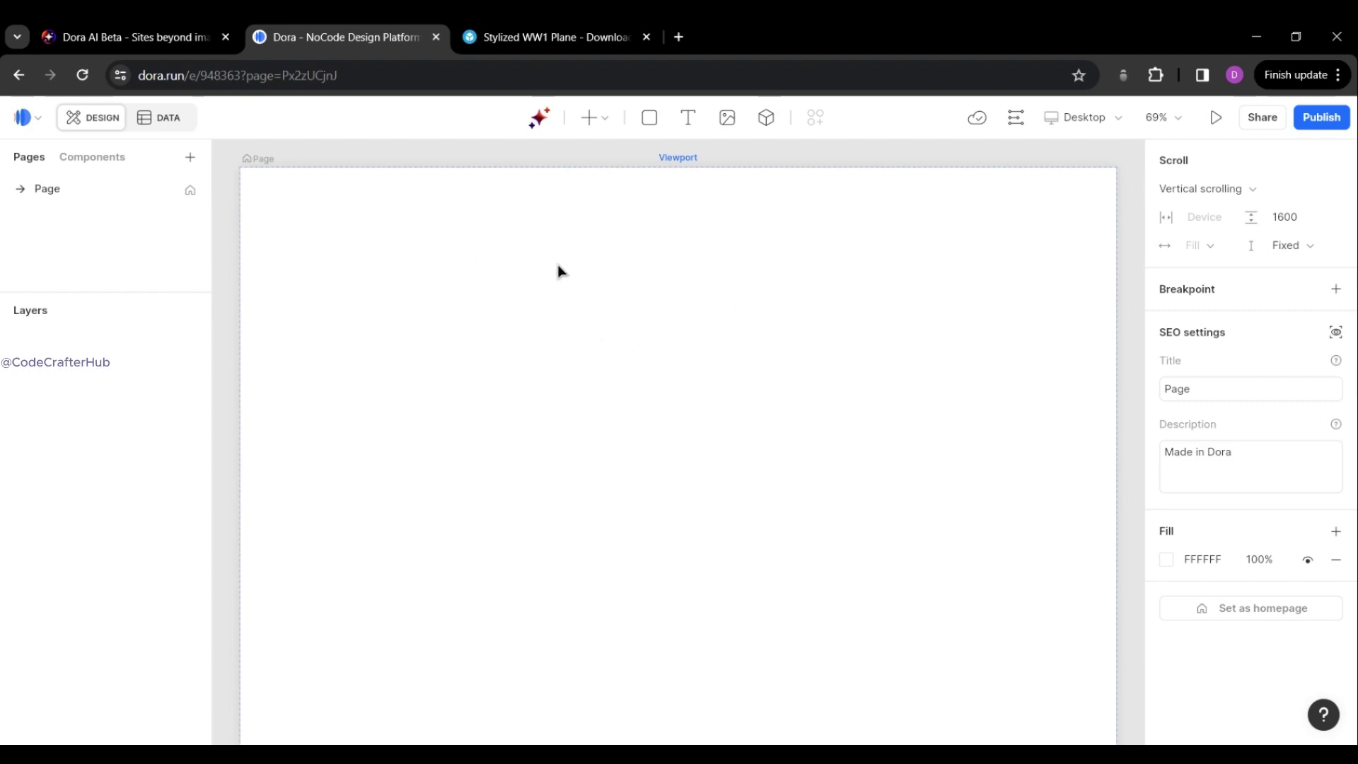
{"action": "left_click", "coordinate": [539, 119]}
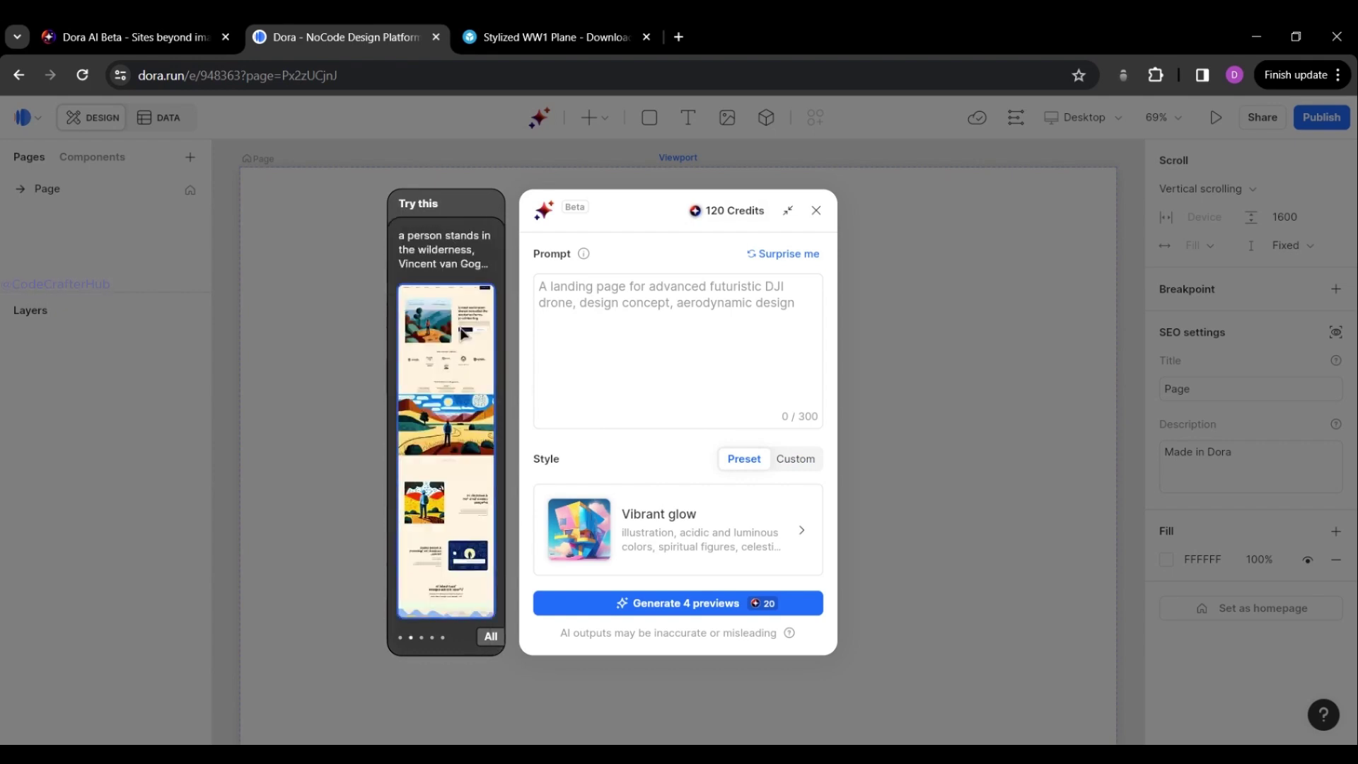
Browse the full gallery of example prompts and their generated page designs.
{"action": "left_click", "coordinate": [485, 636]}
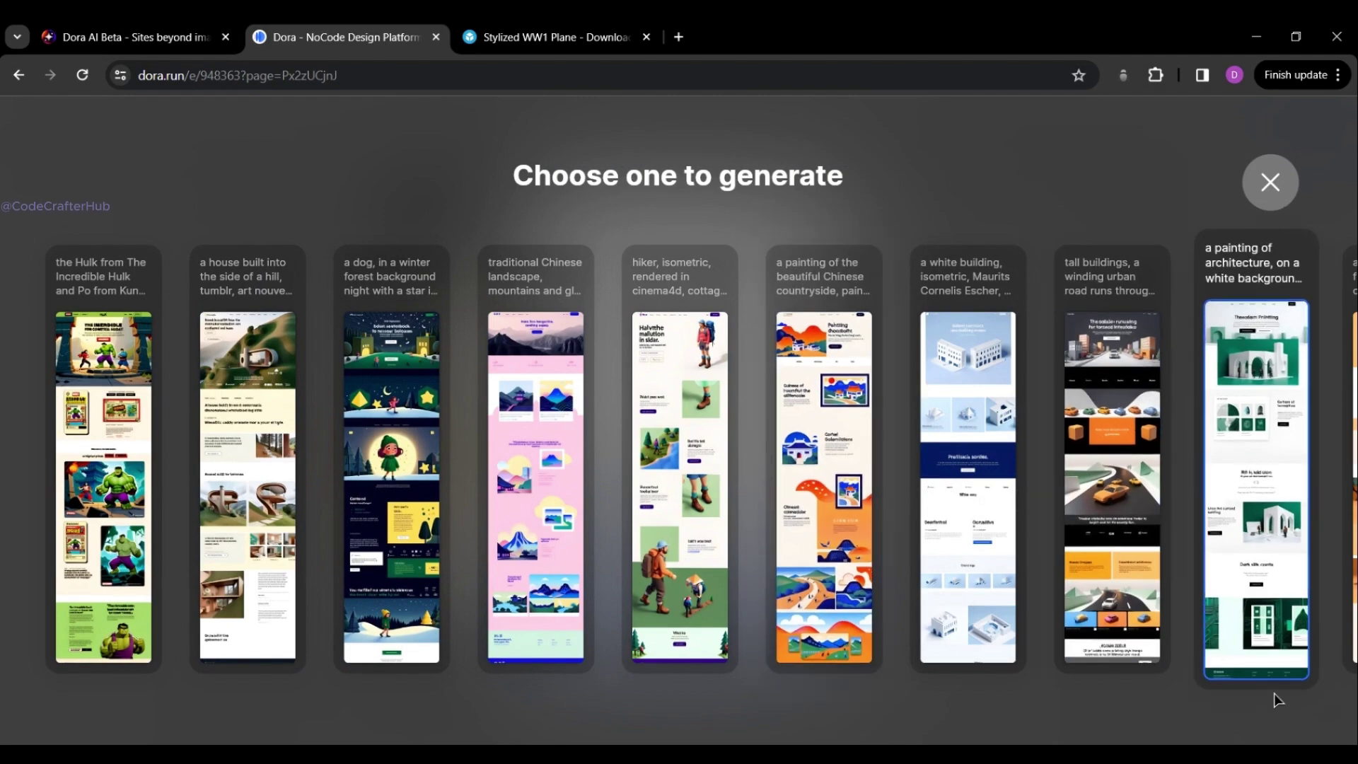
{"action": "scroll", "coordinate": [842, 711], "scroll_direction": "right", "scroll_amount": 5}
{"action": "scroll", "coordinate": [1015, 715], "scroll_direction": "right", "scroll_amount": 10}
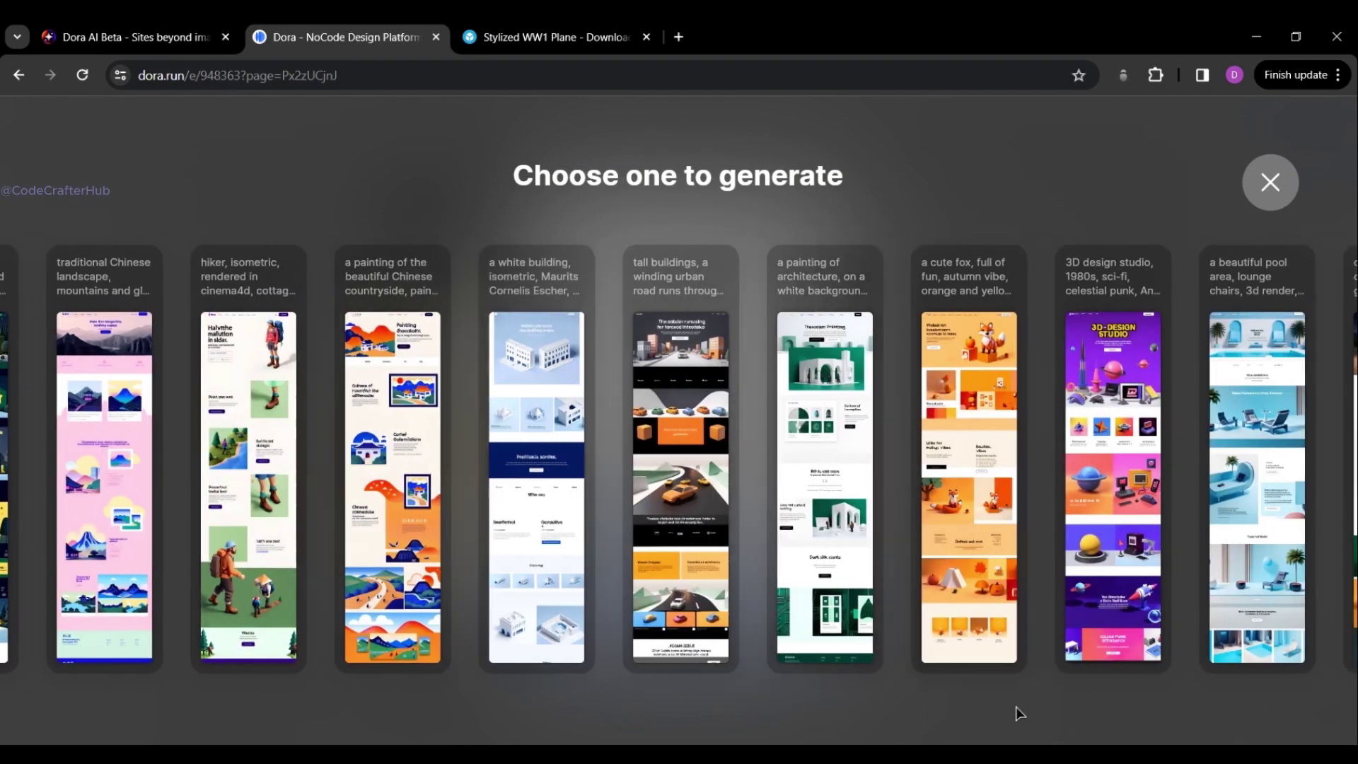
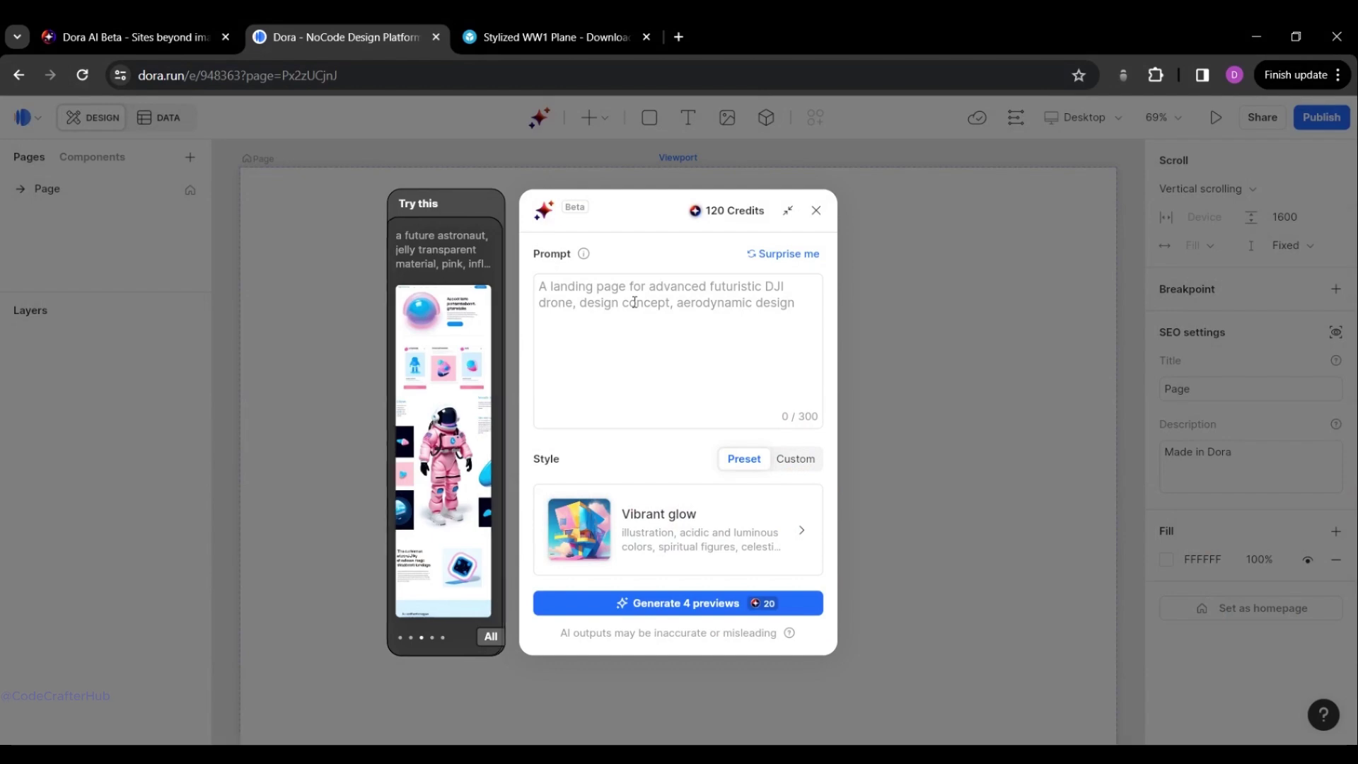
Fill the AI prompt with the suggested text and reword it as "A landing page for a girl standing on the road".
{"action": "left_click", "coordinate": [634, 302]}
{"action": "key", "text": "Tab"}
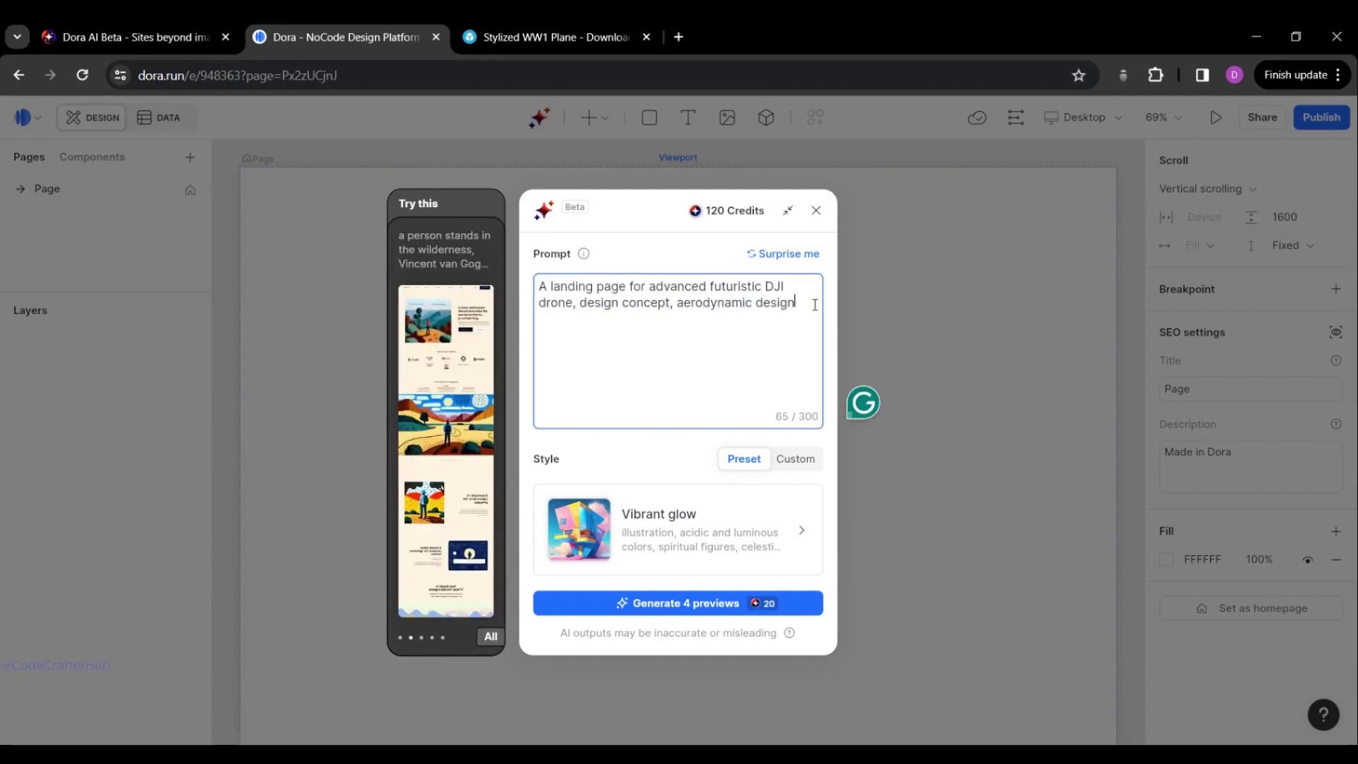
{"action": "left_click_drag", "start_coordinate": [818, 306], "coordinate": [621, 284]}
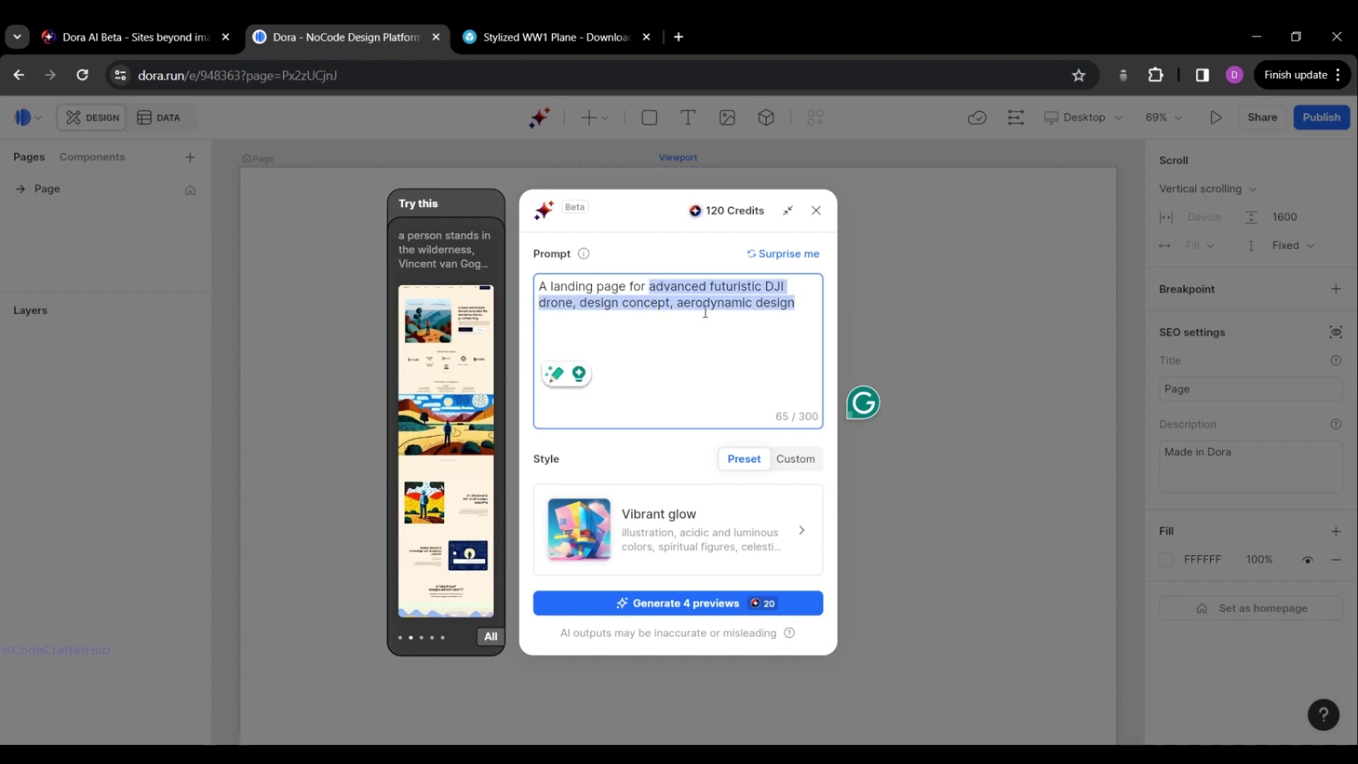
{"action": "key", "text": "BackSpace"}
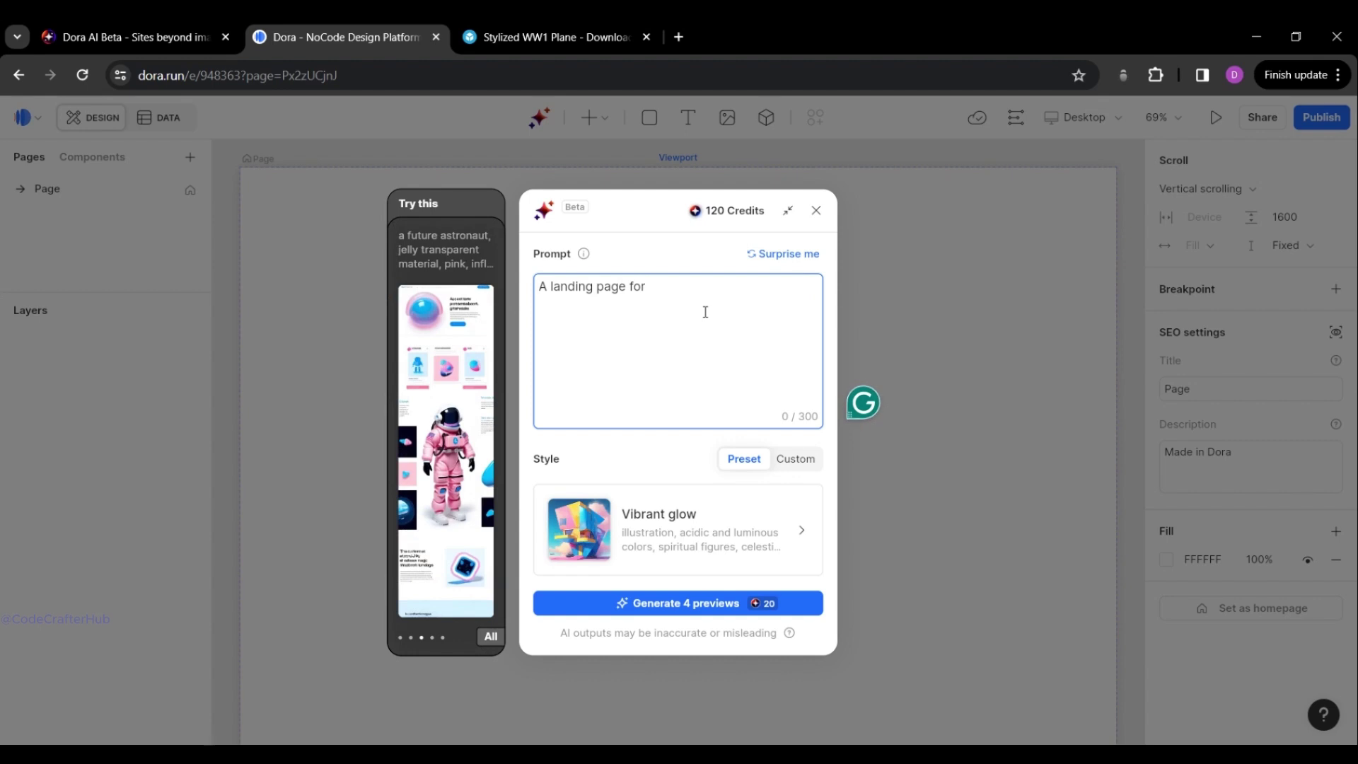
{"action": "type", "text": "a girl"}
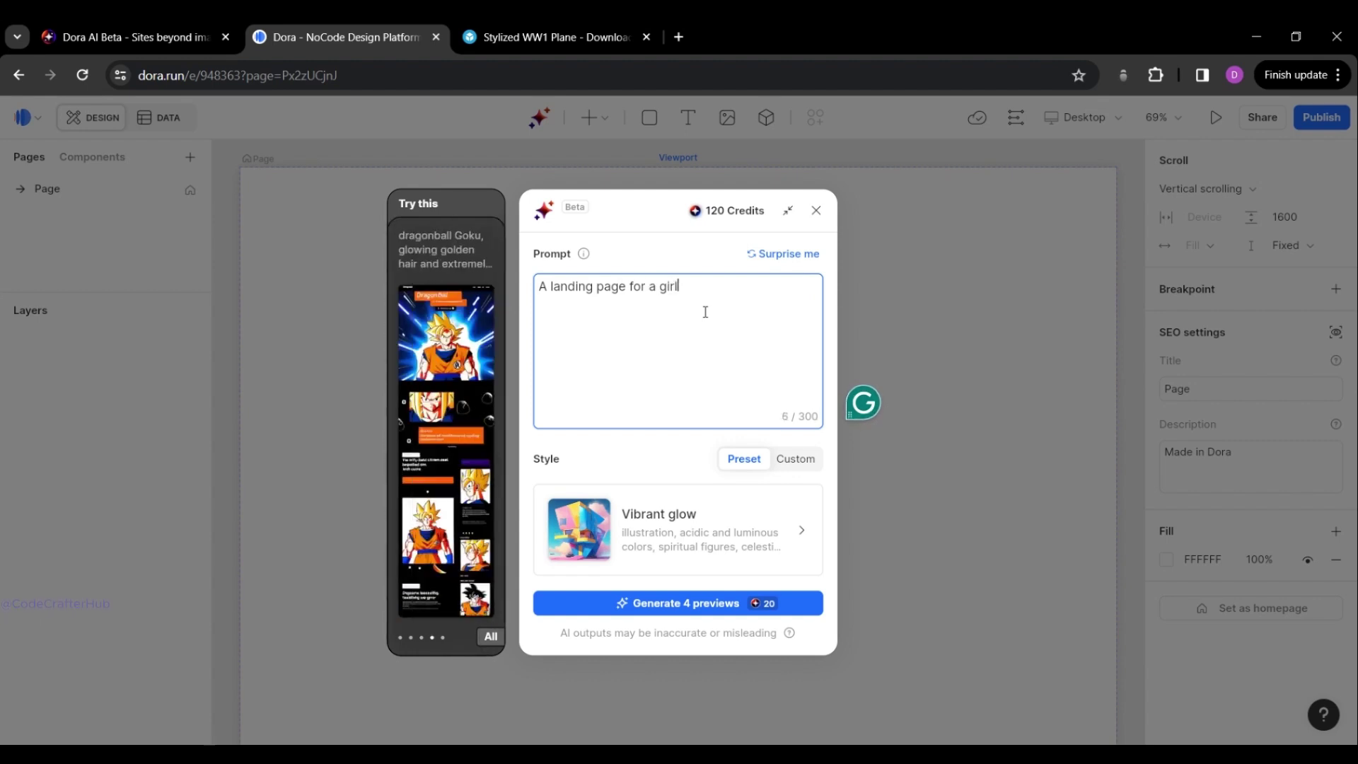
{"action": "type", "text": " standing on th"}
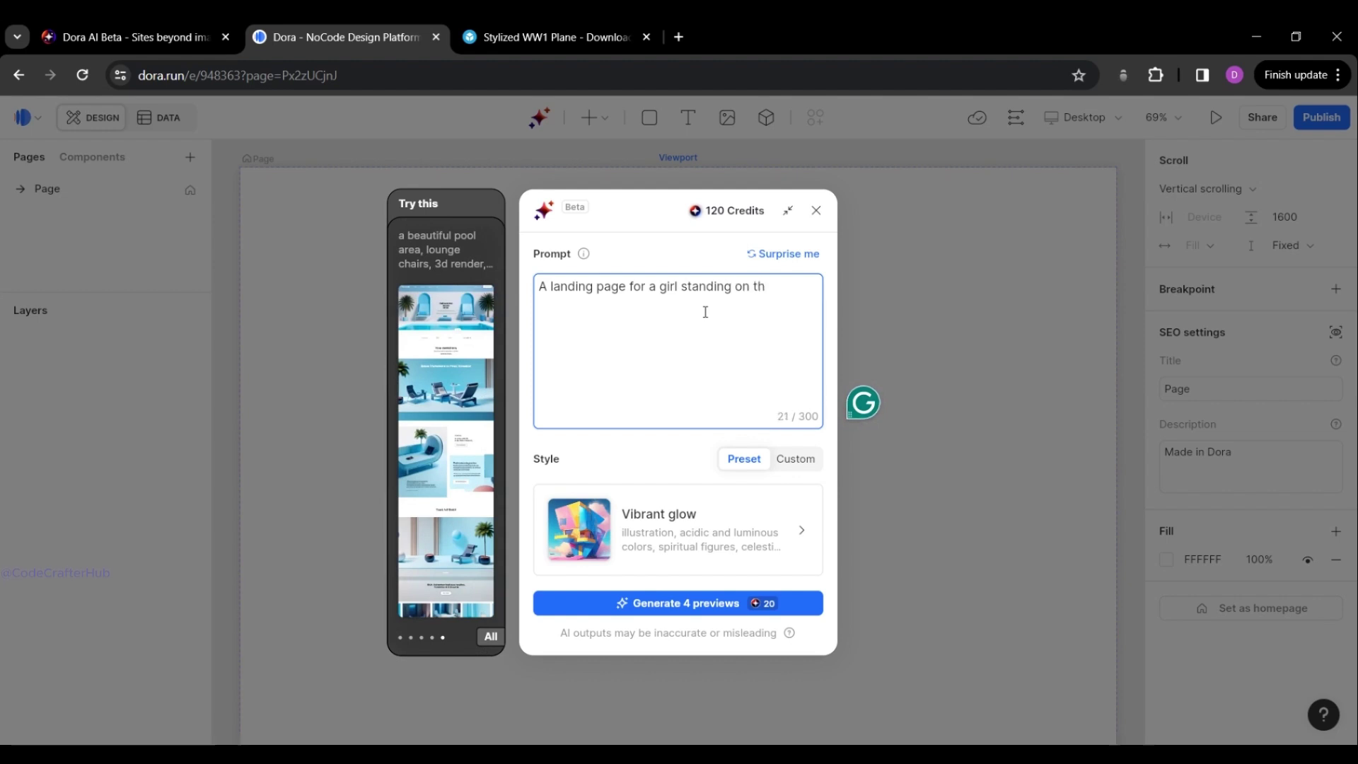
{"action": "type", "text": "e road"}
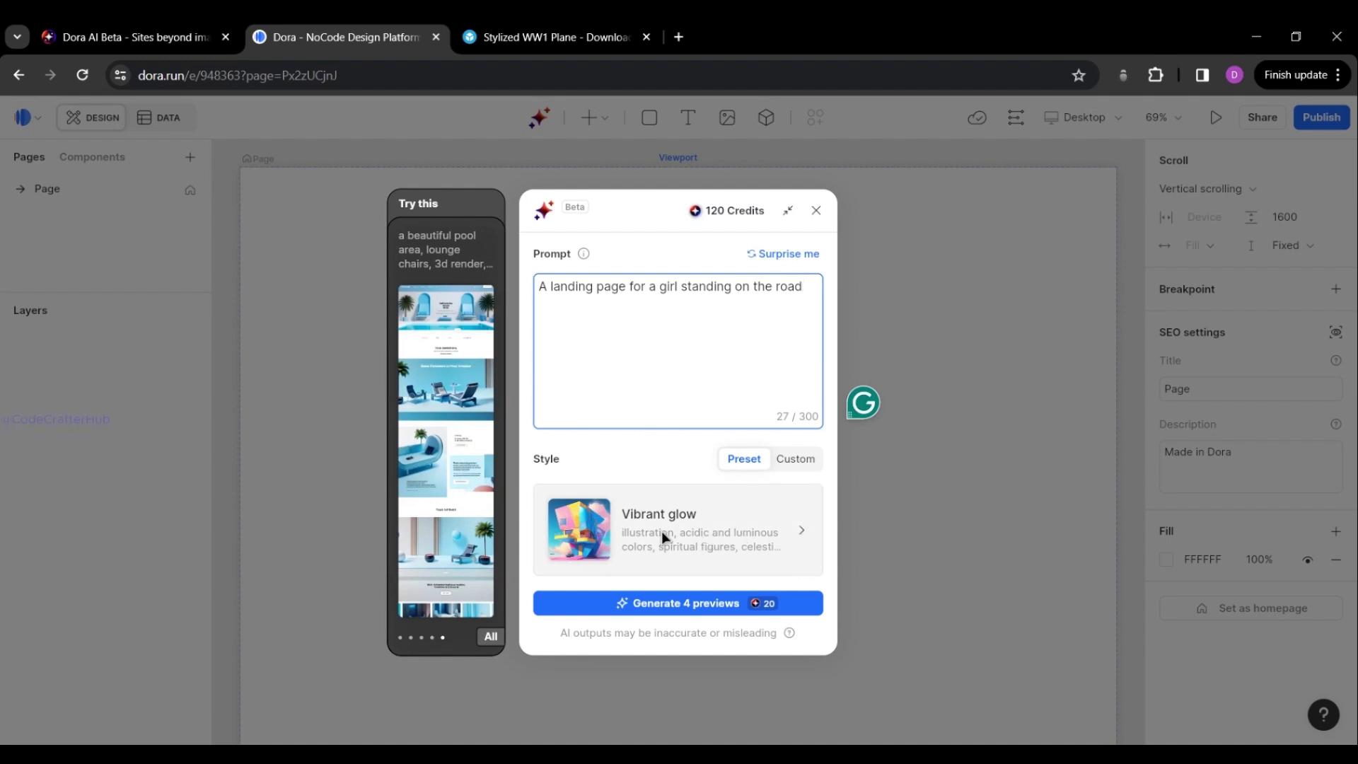
Look through all preset styles for the generated page, from None down to Tonemorphic.
{"action": "left_click", "coordinate": [802, 532]}
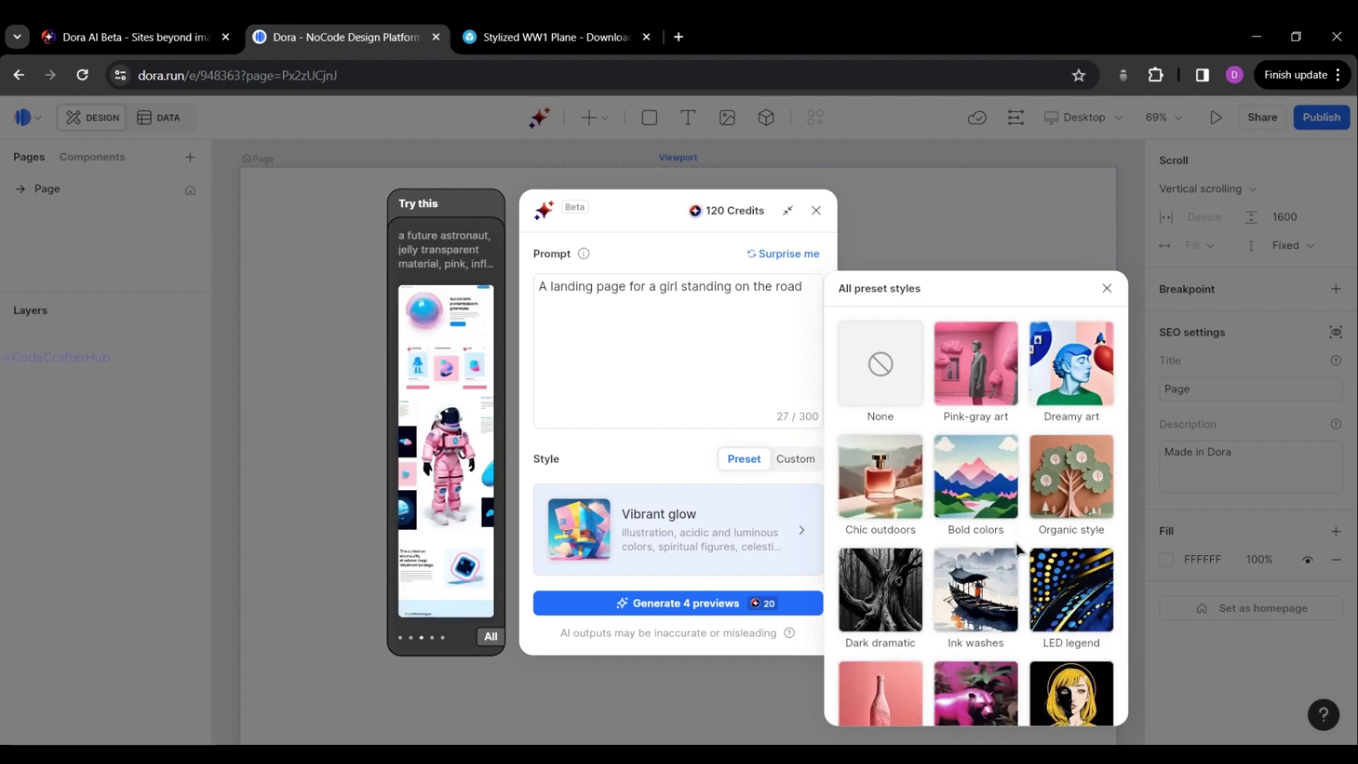
{"action": "scroll", "coordinate": [1018, 548], "scroll_direction": "down", "scroll_amount": 8}
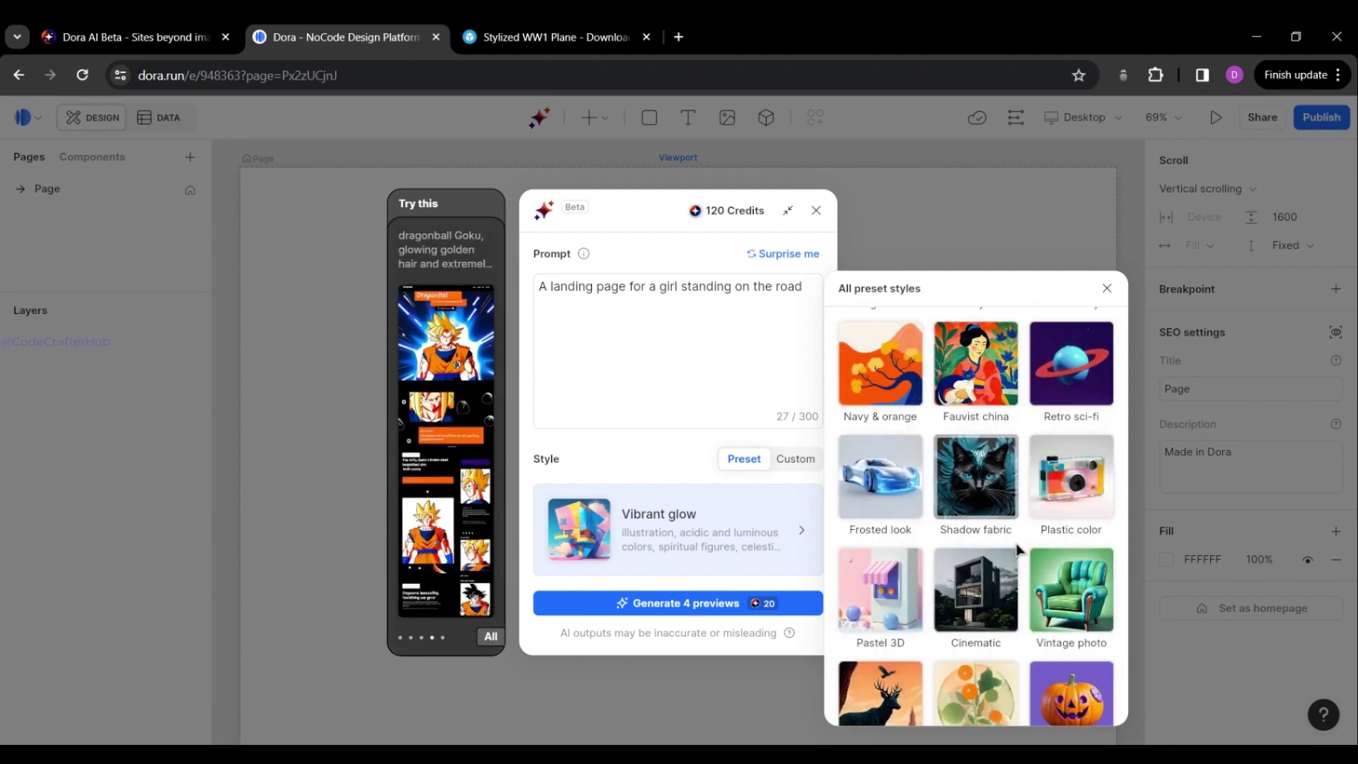
{"action": "scroll", "coordinate": [1019, 548], "scroll_direction": "down", "scroll_amount": 15}
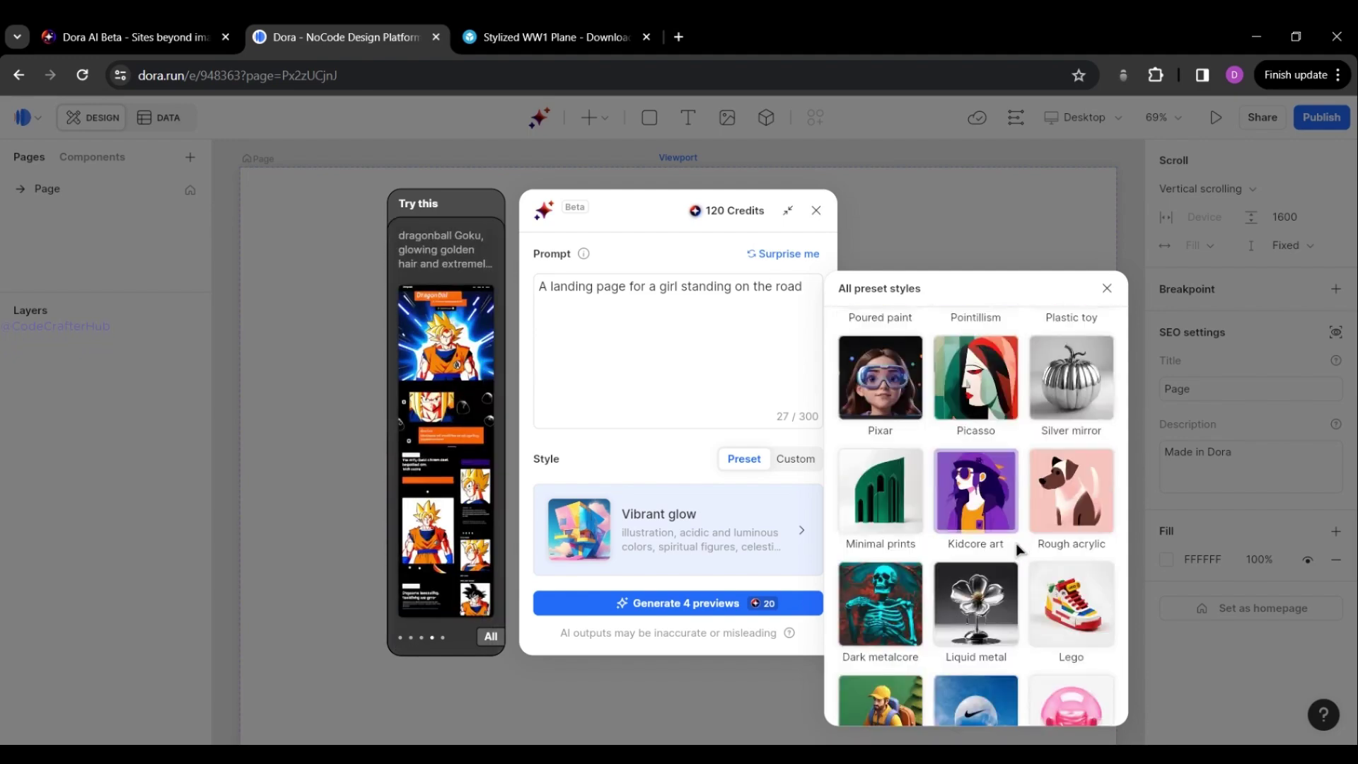
{"action": "scroll", "coordinate": [1018, 548], "scroll_direction": "down", "scroll_amount": 10}
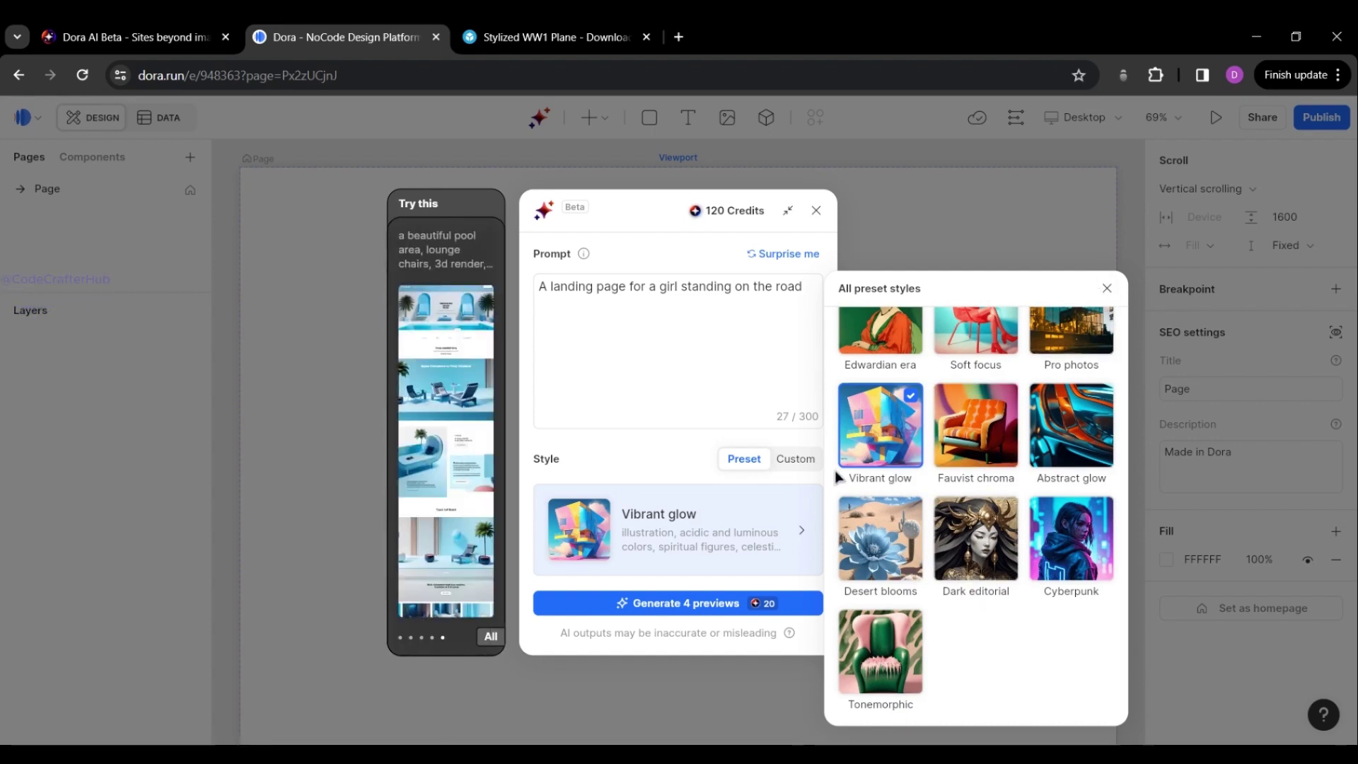
{"action": "left_click", "coordinate": [1107, 289]}
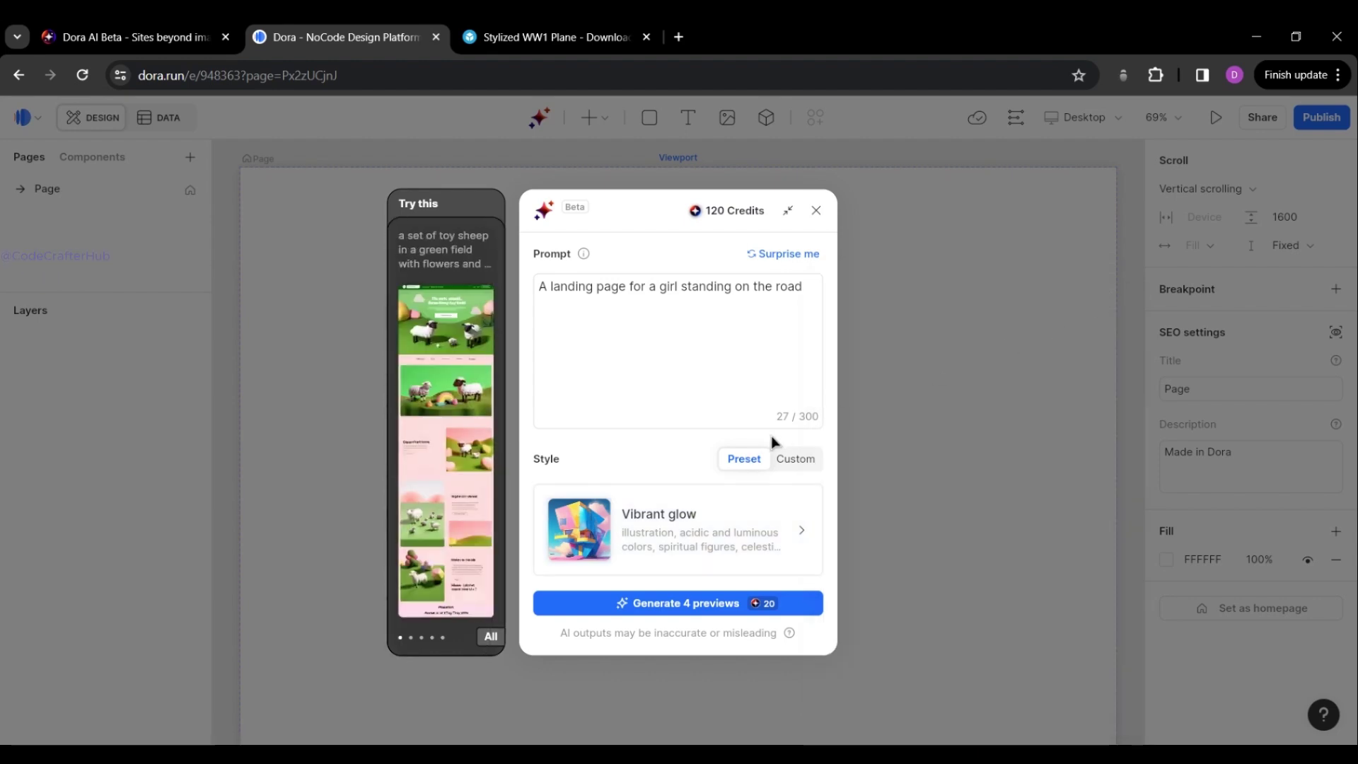
Switch the page style to custom and set it to "illustration, cyberpunk, ruins, neon cold lighting, aerial view, unreal engine, 8K".
{"action": "left_click", "coordinate": [798, 467]}
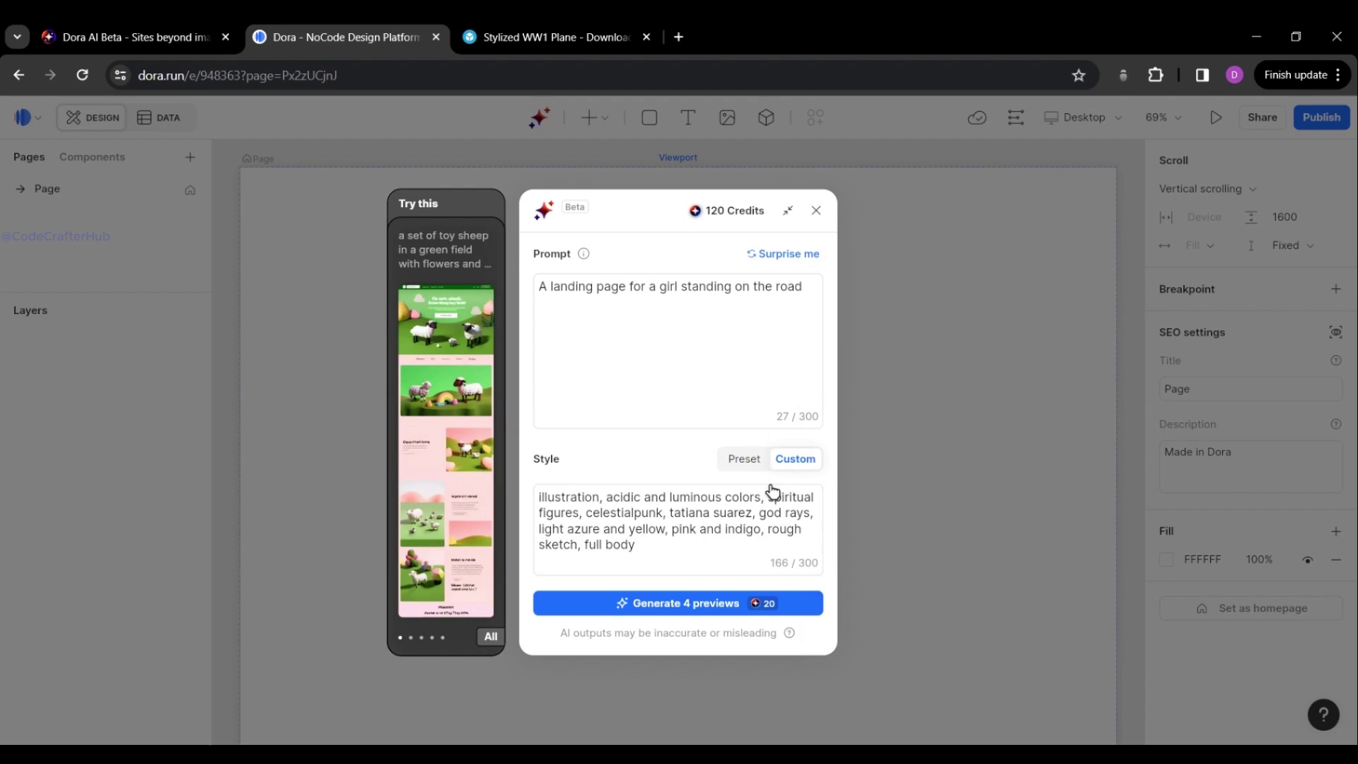
{"action": "left_click_drag", "start_coordinate": [636, 546], "coordinate": [608, 498]}
{"action": "key", "text": "ctrl+a"}
{"action": "left_click", "coordinate": [646, 546]}
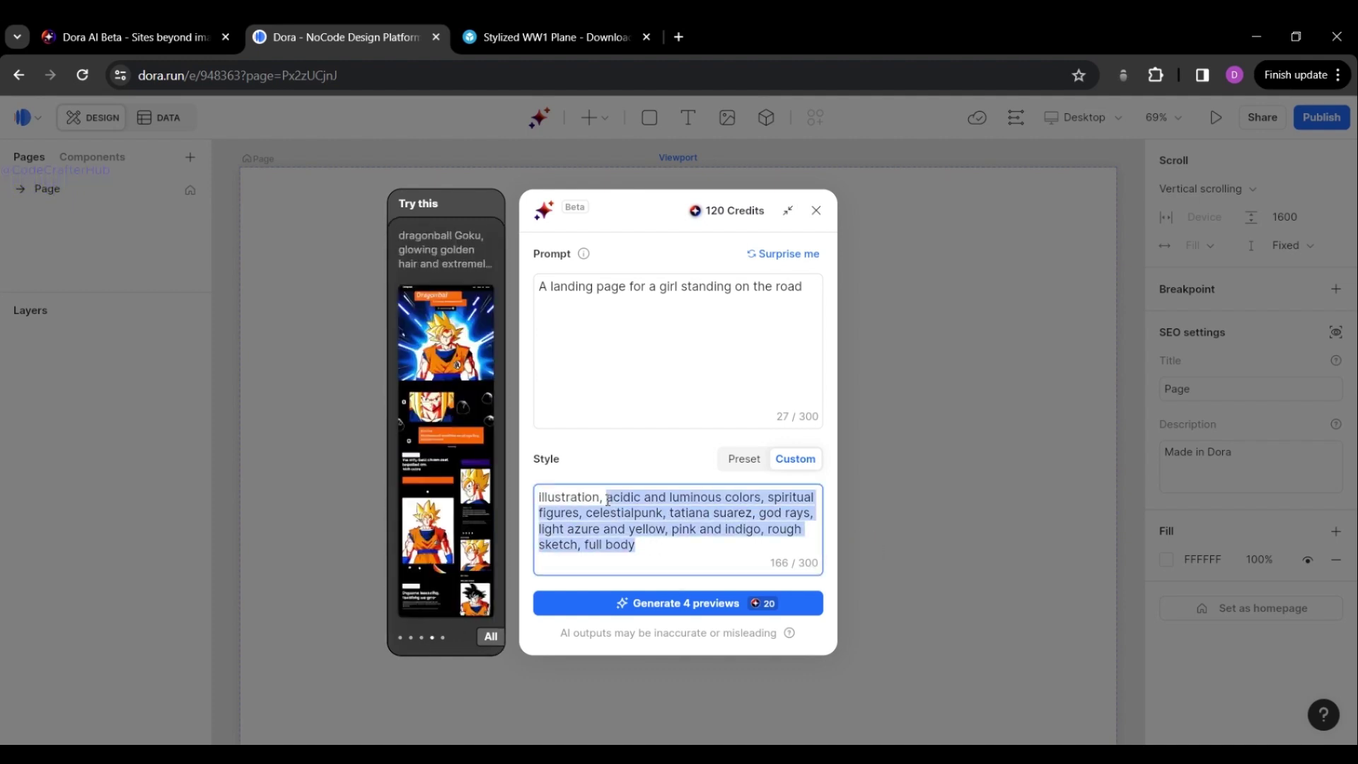
{"action": "key", "text": "BackSpace"}
{"action": "type", "text": "cyberpu"}
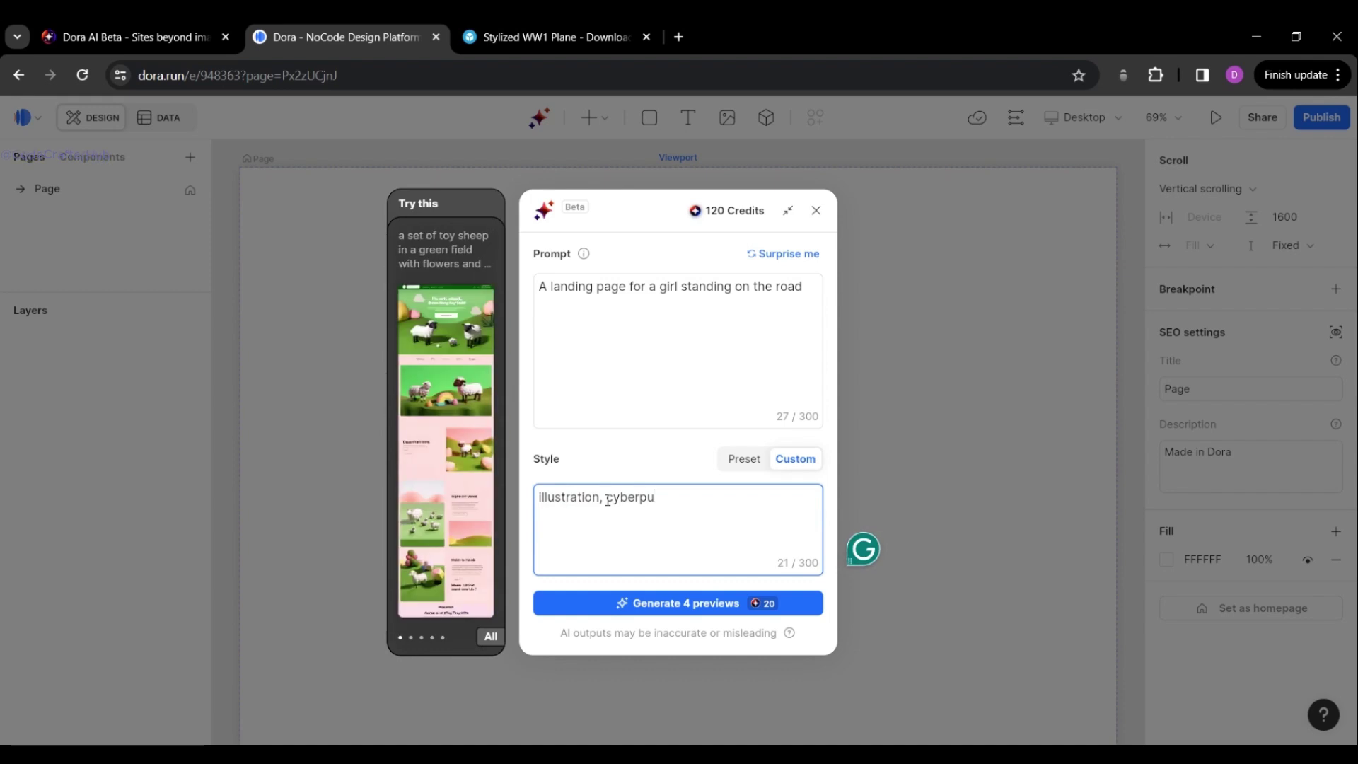
{"action": "type", "text": "nk, n"}
{"action": "type", "text": "ui"}
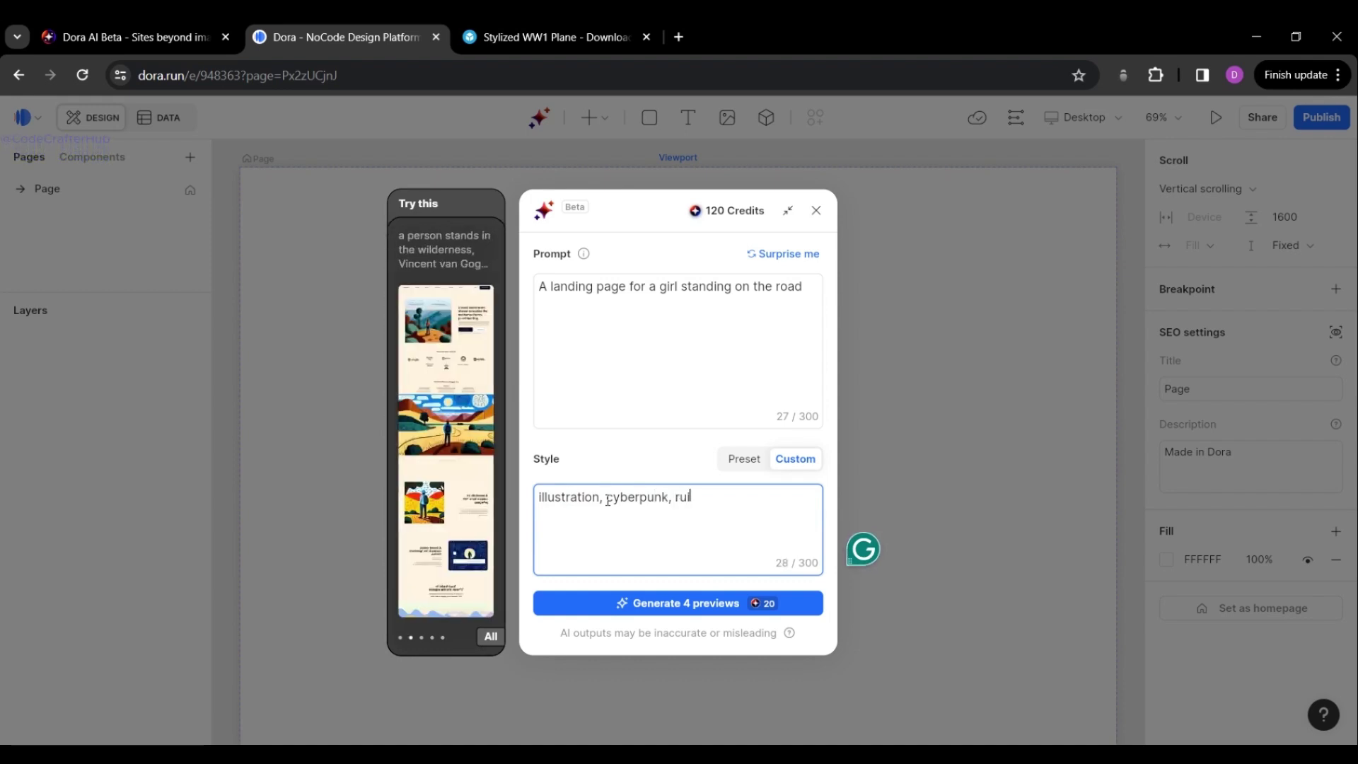
{"action": "type", "text": "ns, neon cold"}
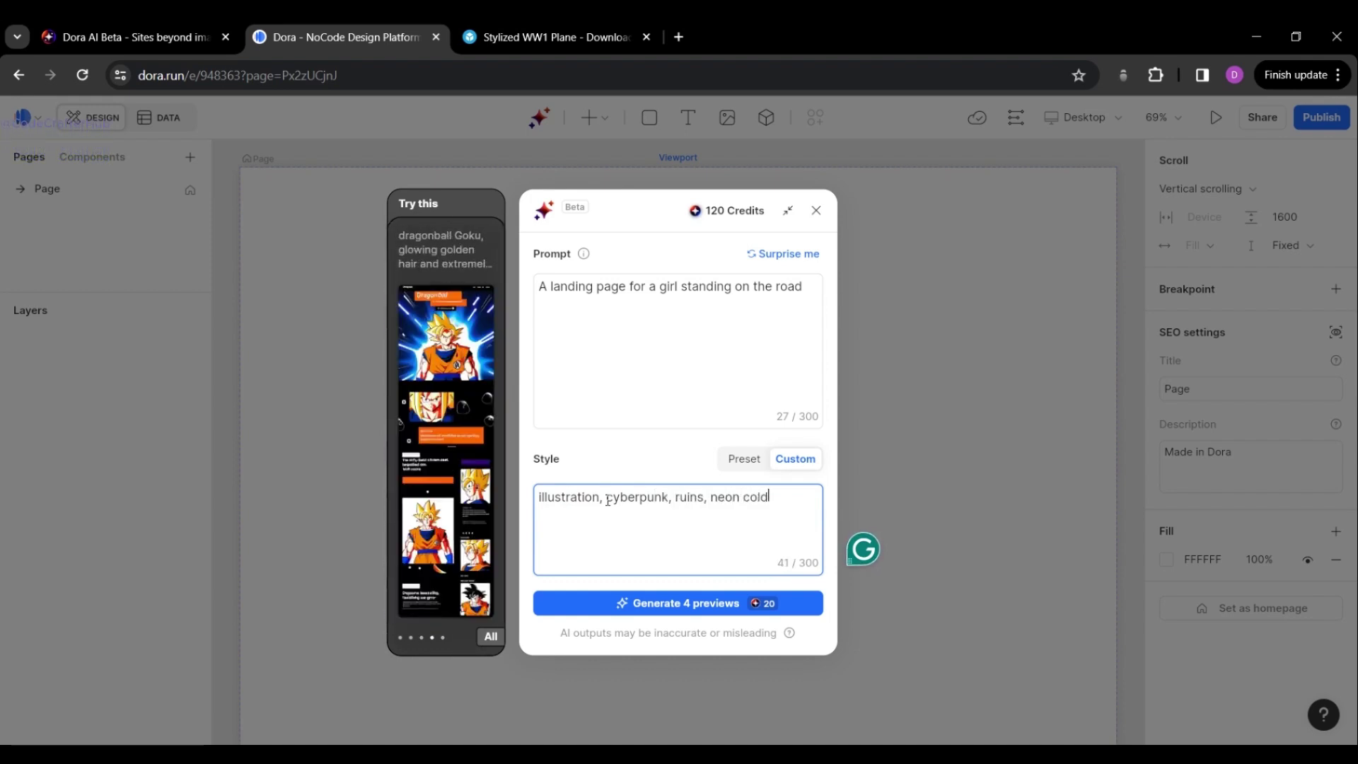
{"action": "type", "text": " lighting"}
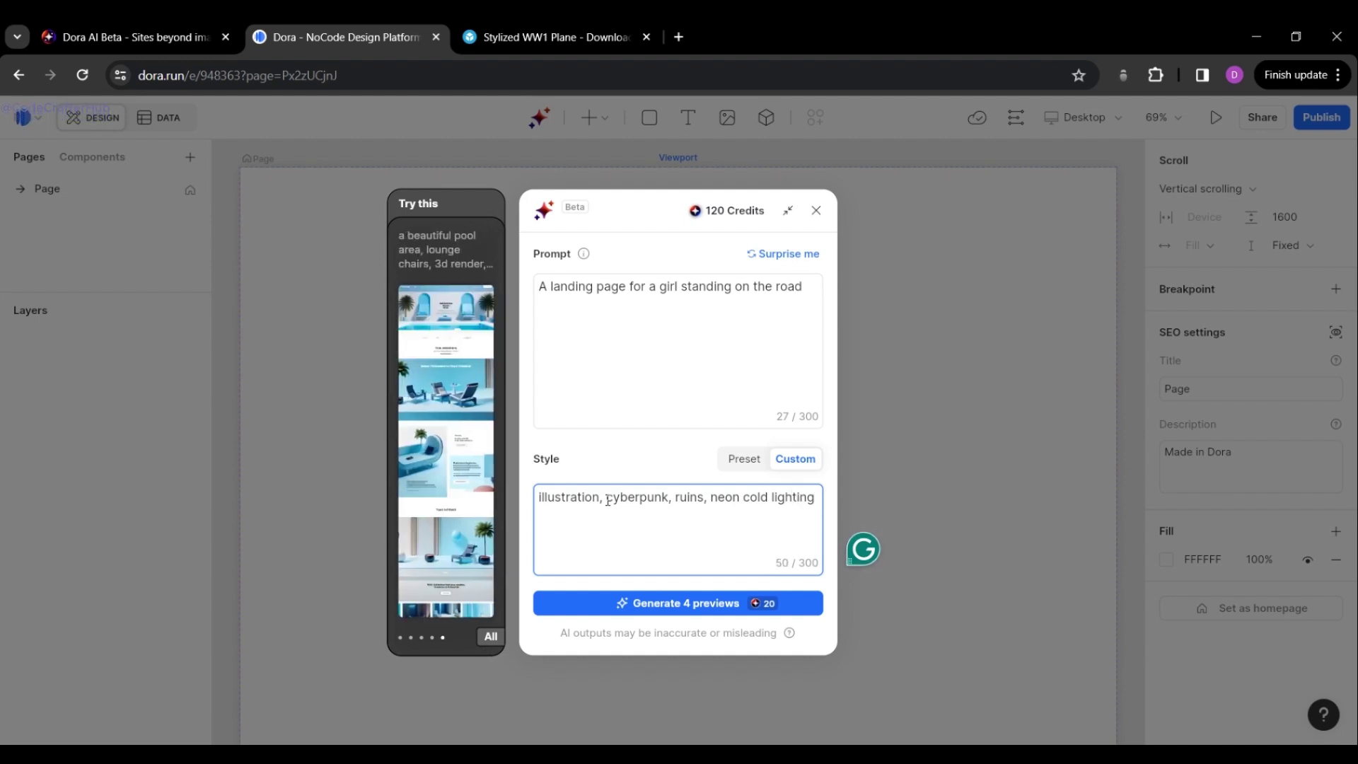
{"action": "type", "text": ", are"}
{"action": "type", "text": "er"}
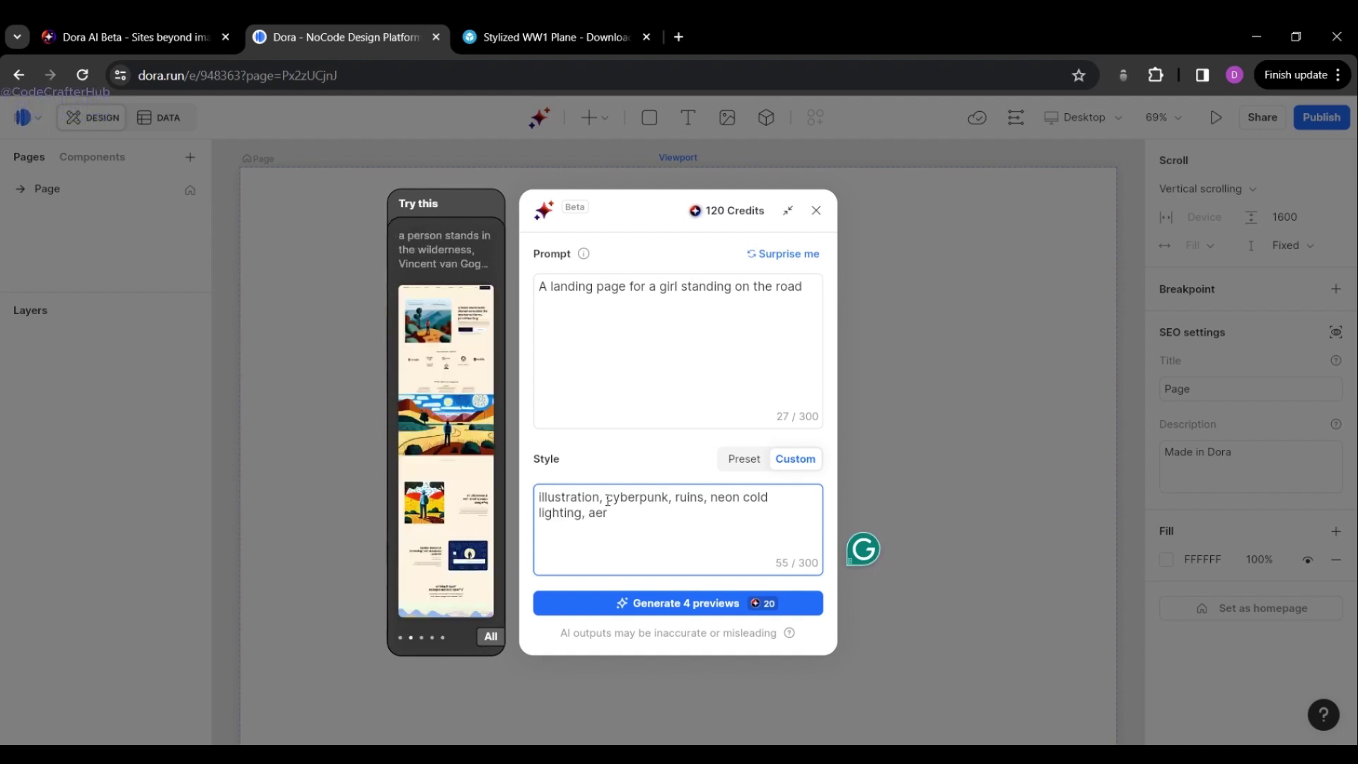
{"action": "type", "text": "ial view, unre"}
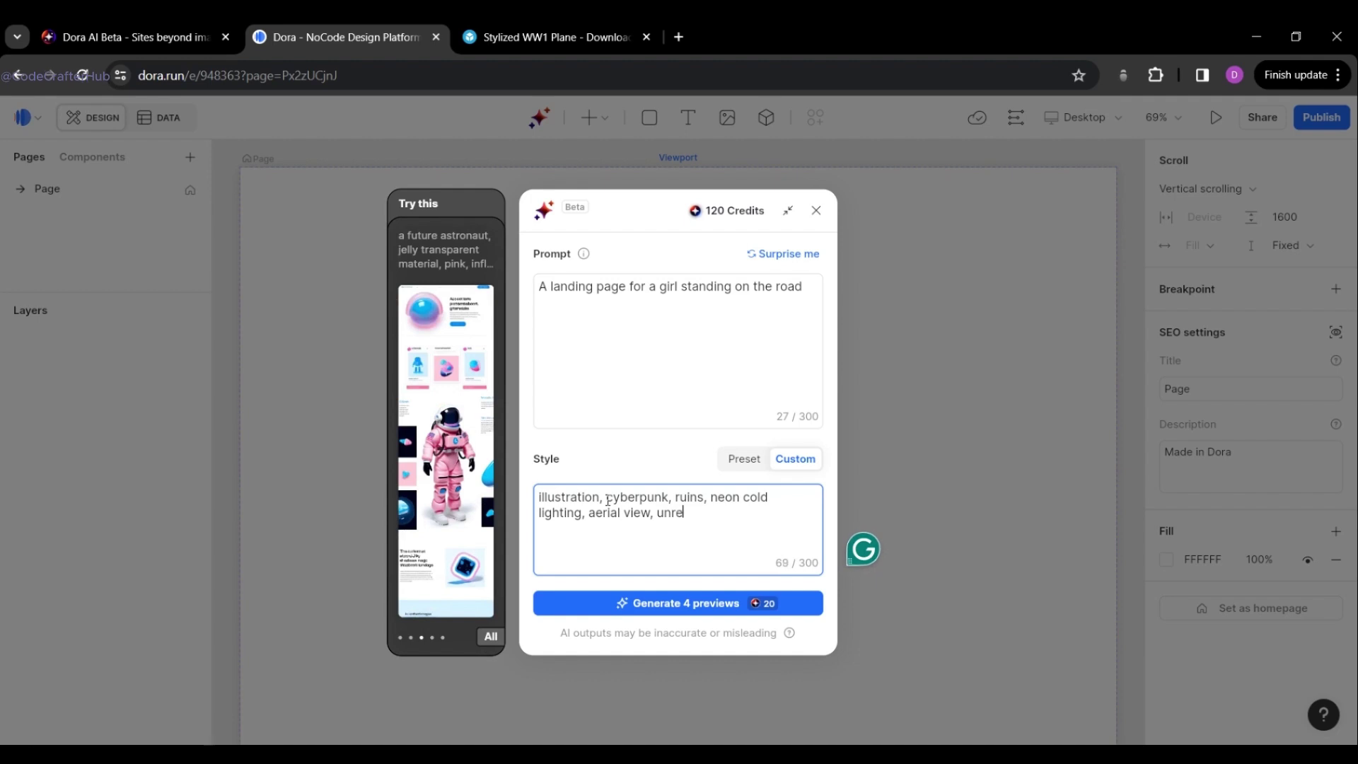
{"action": "type", "text": "al engine, "}
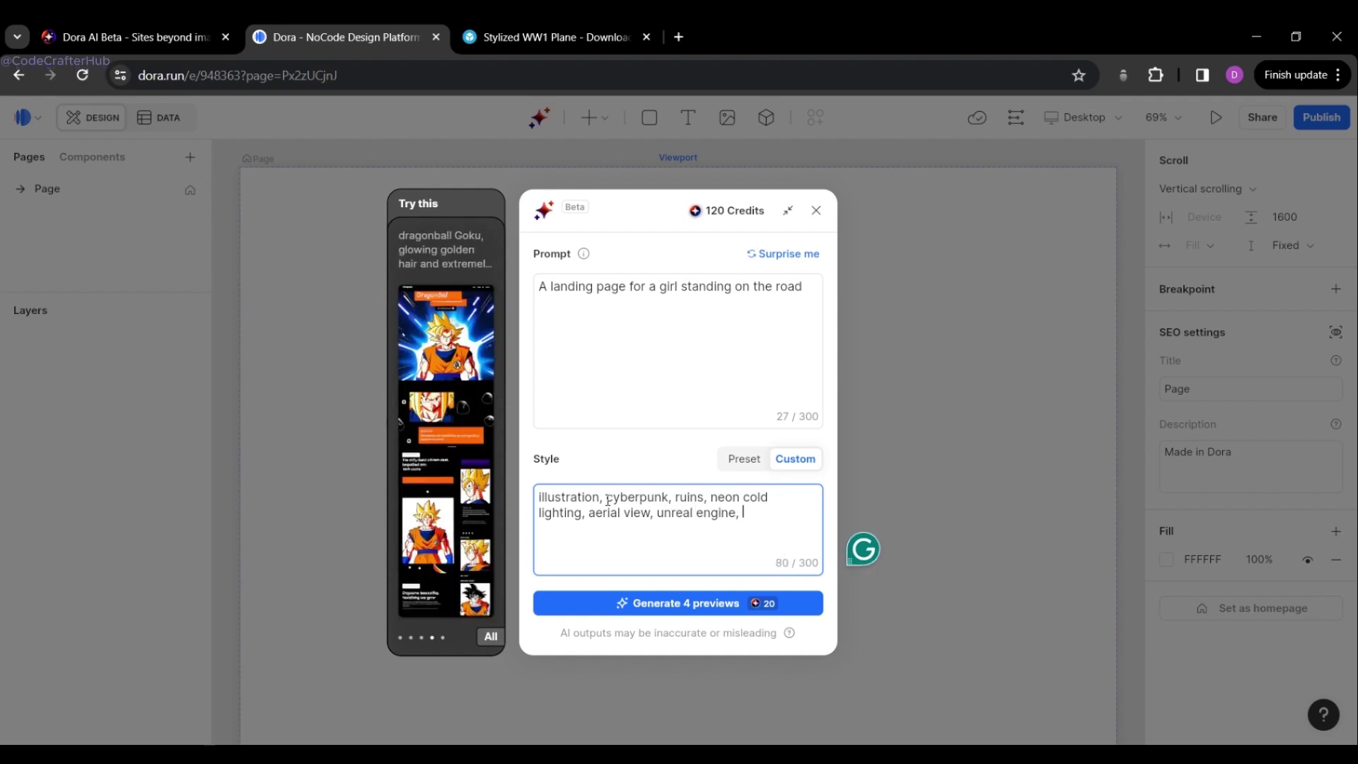
{"action": "type", "text": "8K"}
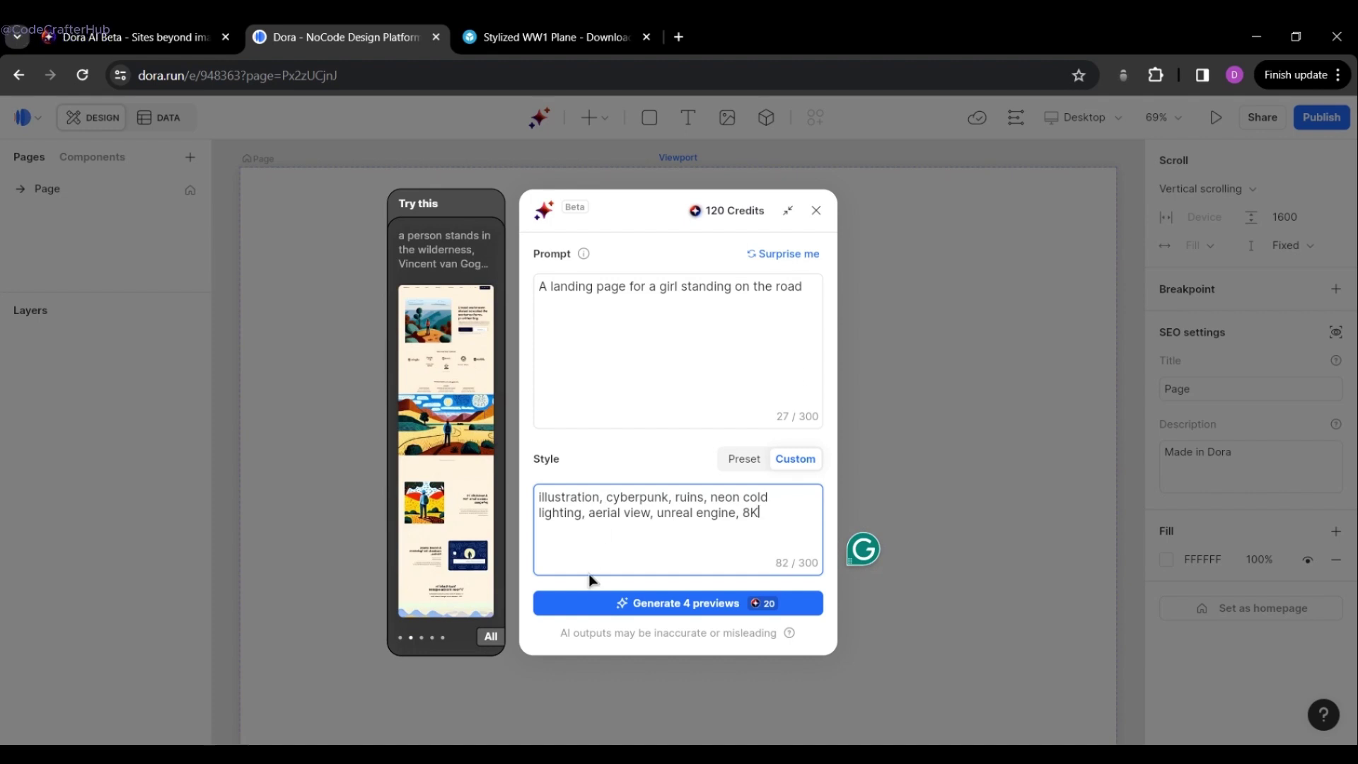
Generate four page previews from the prompt and custom style, and generate the full page from the fourth preview.
{"action": "left_click", "coordinate": [707, 612]}
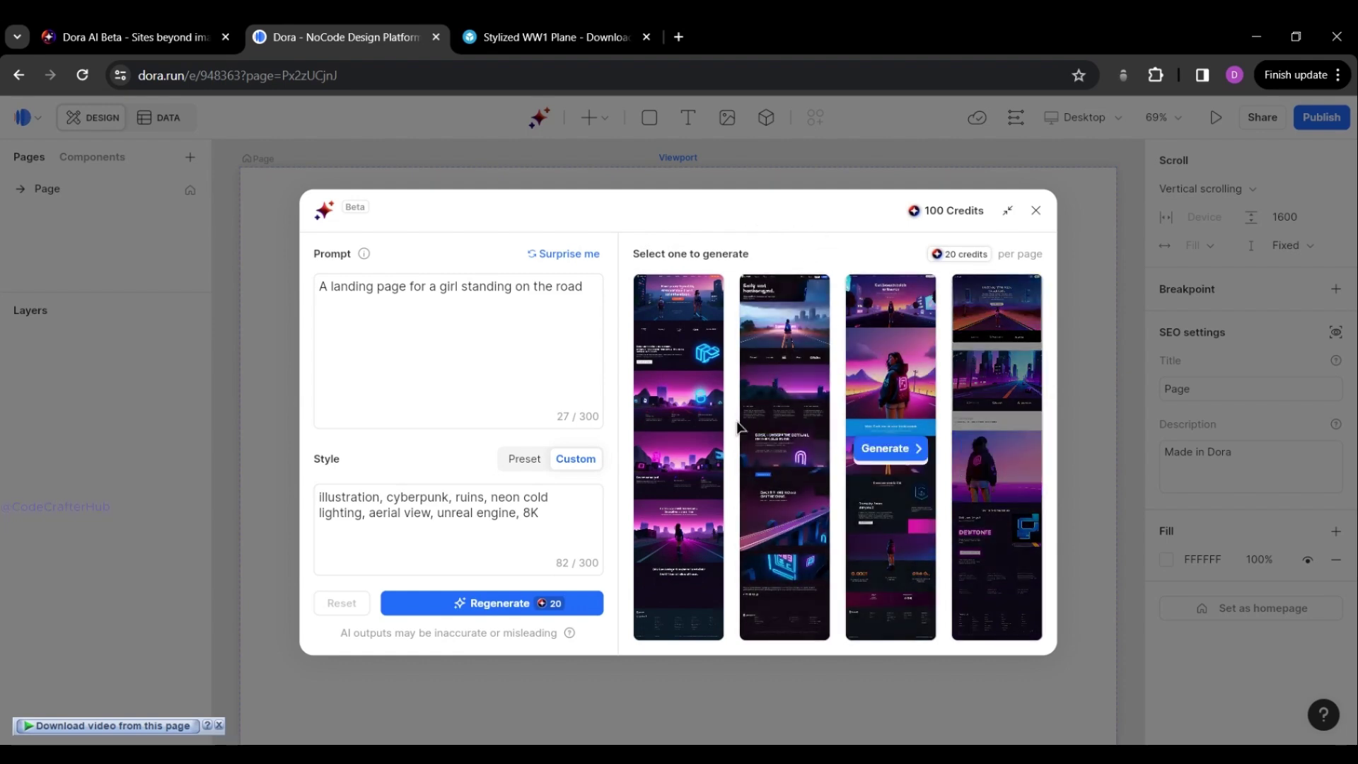
{"action": "mouse_move", "coordinate": [1014, 433]}
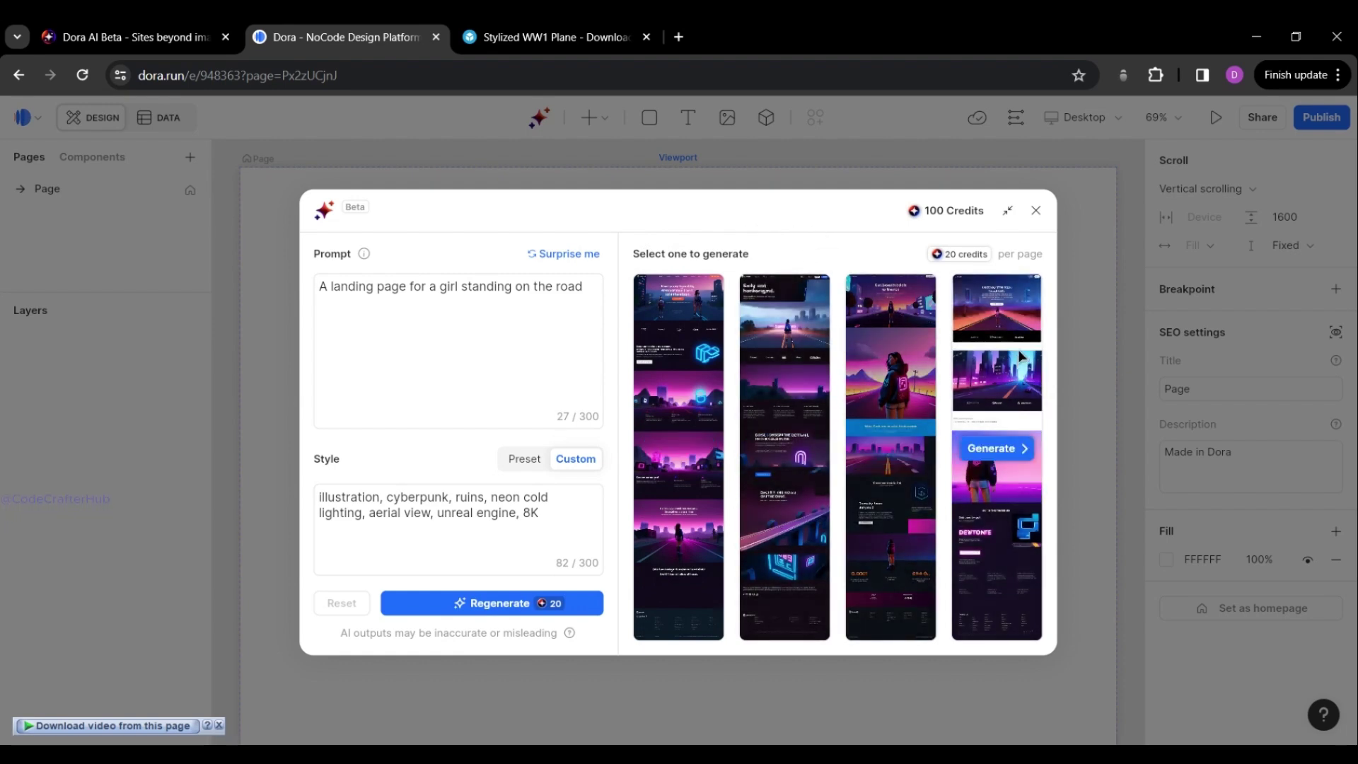
{"action": "left_click", "coordinate": [992, 451]}
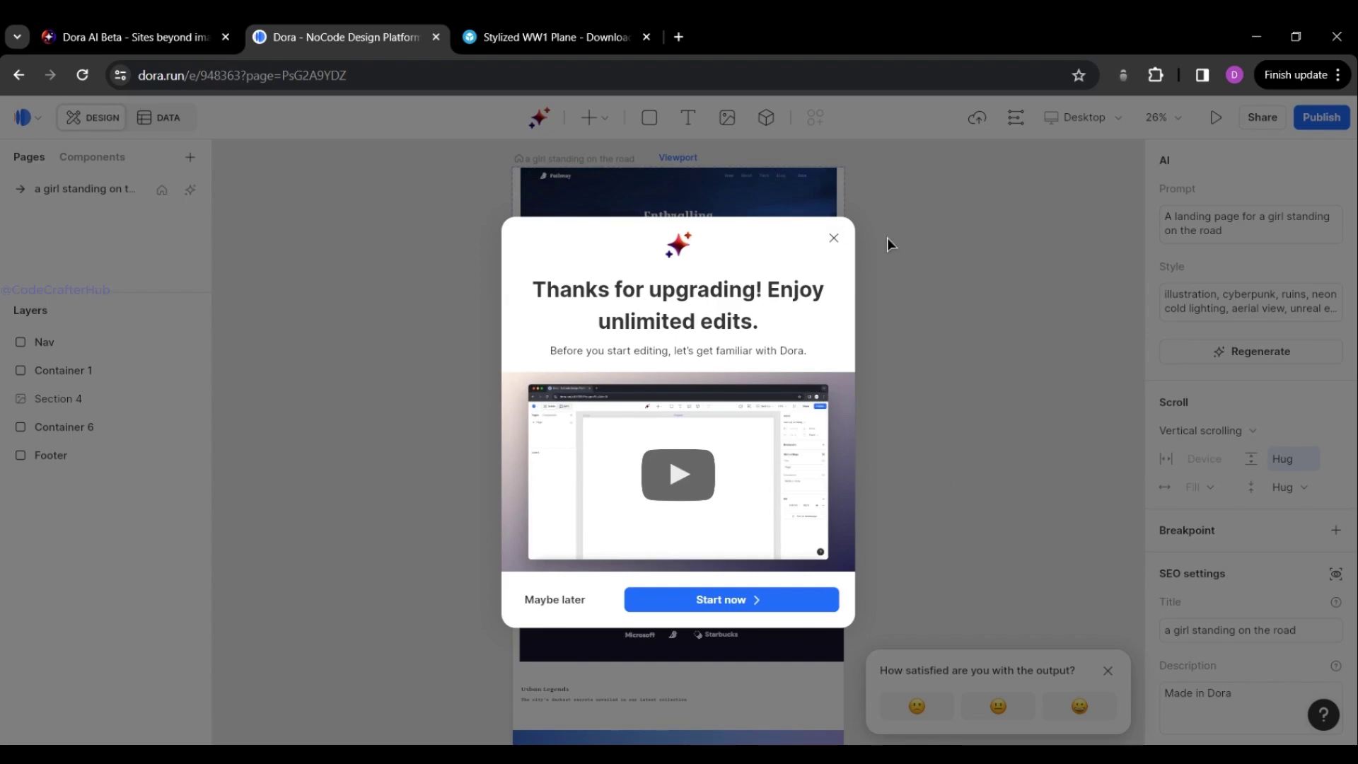
Dismiss the introductory tutorial offer and give the generated output the happiest satisfaction rating.
{"action": "left_click", "coordinate": [833, 239]}
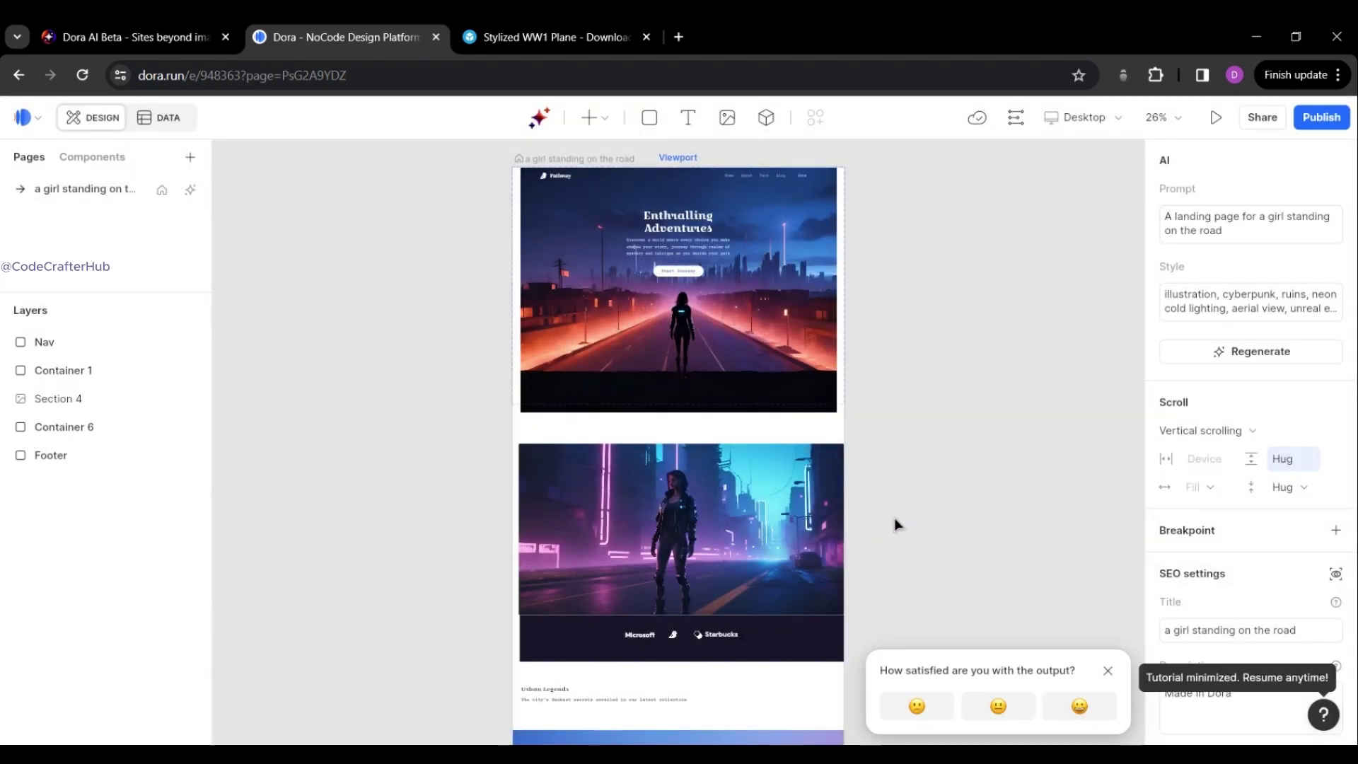
{"action": "left_click", "coordinate": [1079, 706]}
{"action": "left_click", "coordinate": [1109, 532]}
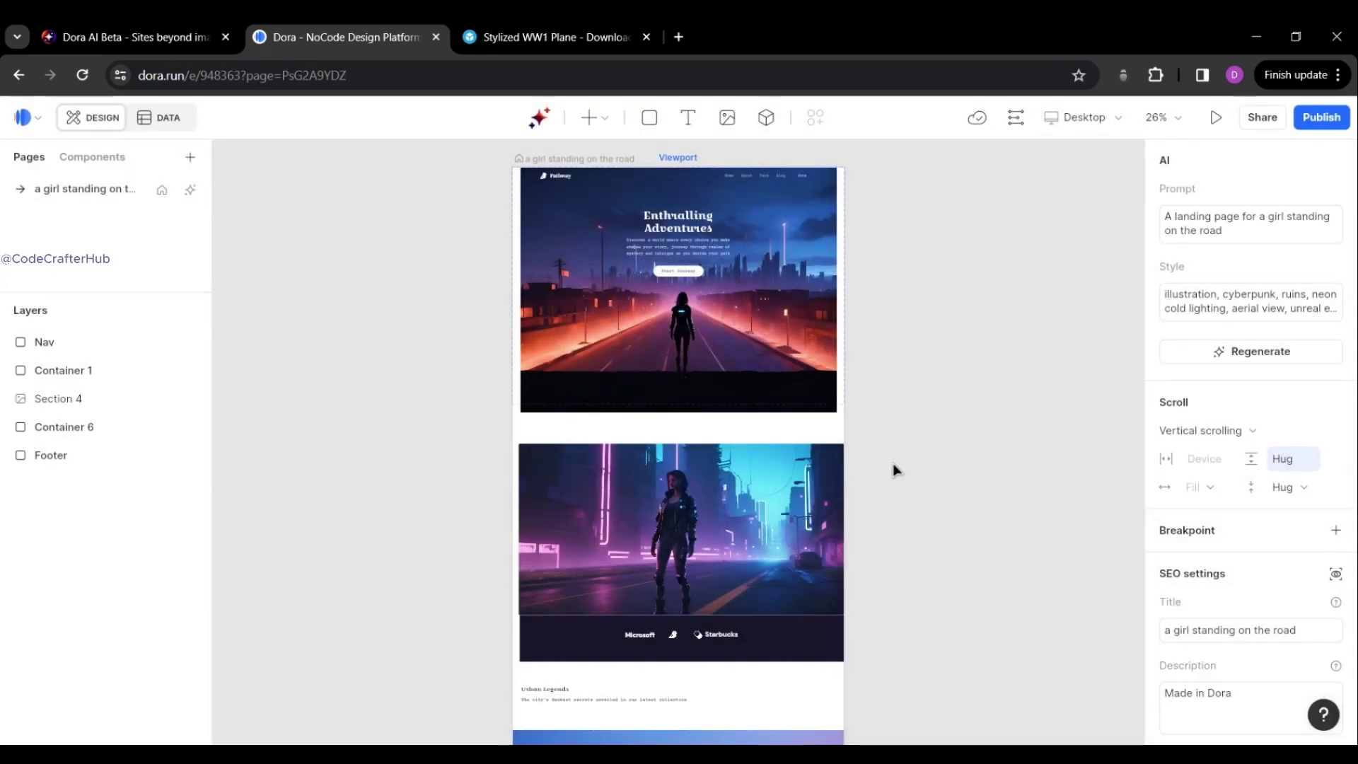
Review the generated landing page's sections in the editor, from the hero image down to the Shadow Chase section.
{"action": "scroll", "coordinate": [813, 530], "scroll_direction": "up", "scroll_amount": 1}
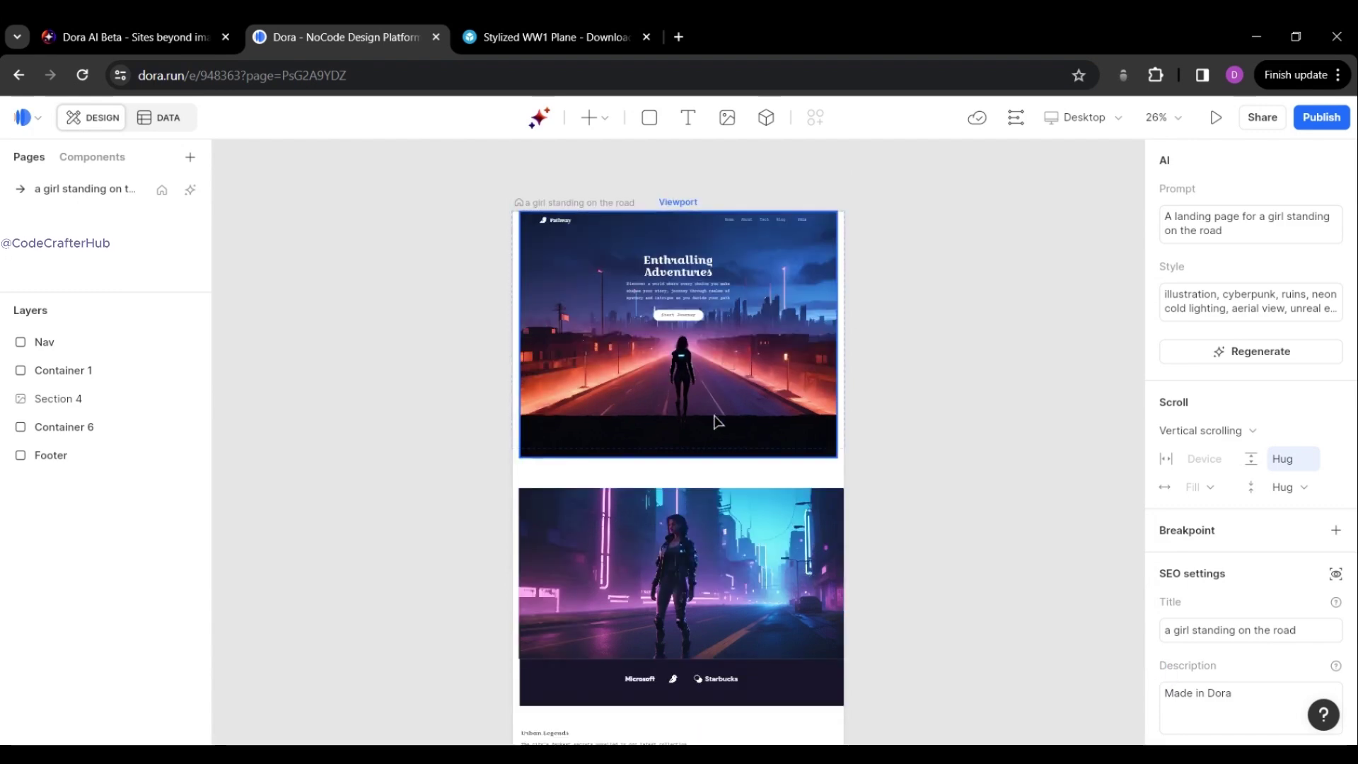
{"action": "scroll", "coordinate": [652, 429], "scroll_direction": "up", "scroll_amount": 1}
{"action": "scroll", "coordinate": [652, 435], "scroll_direction": "down", "scroll_amount": 10}
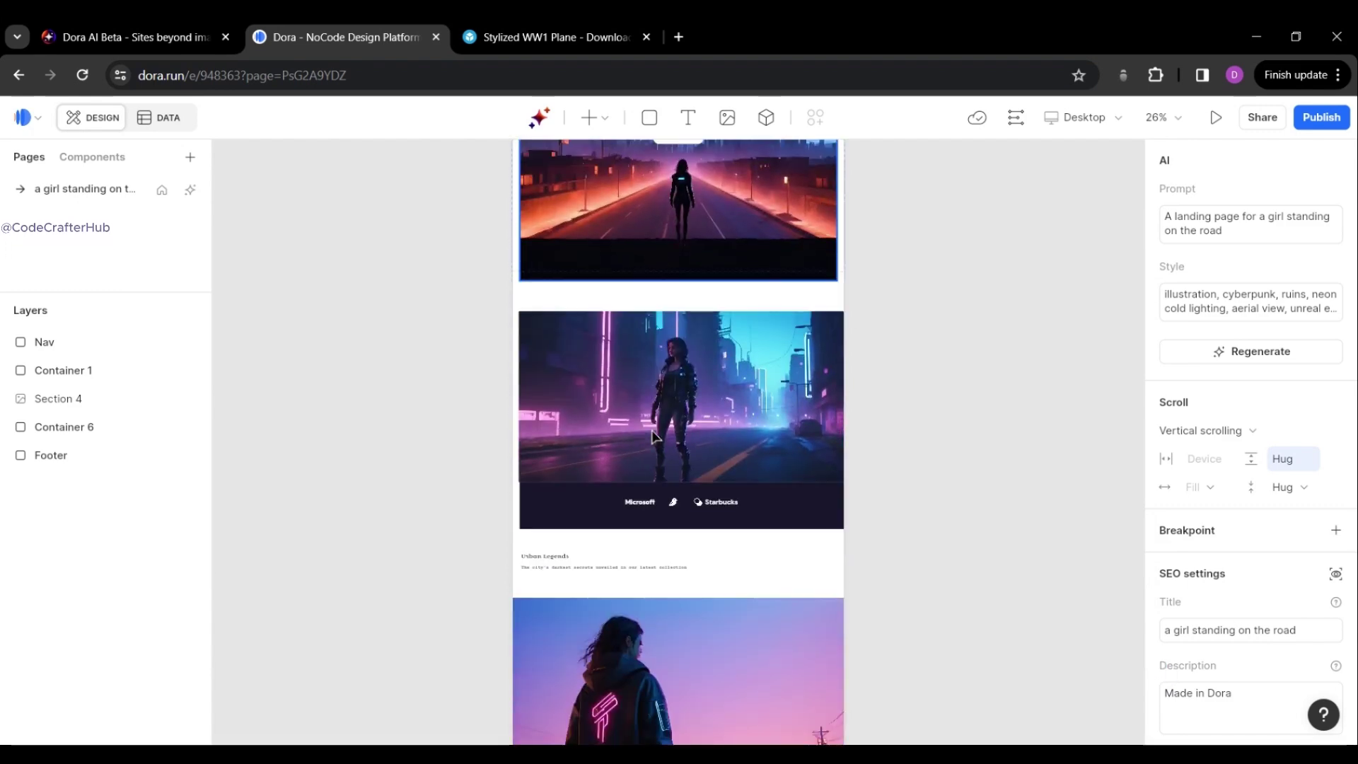
{"action": "scroll", "coordinate": [651, 430], "scroll_direction": "down", "scroll_amount": 4}
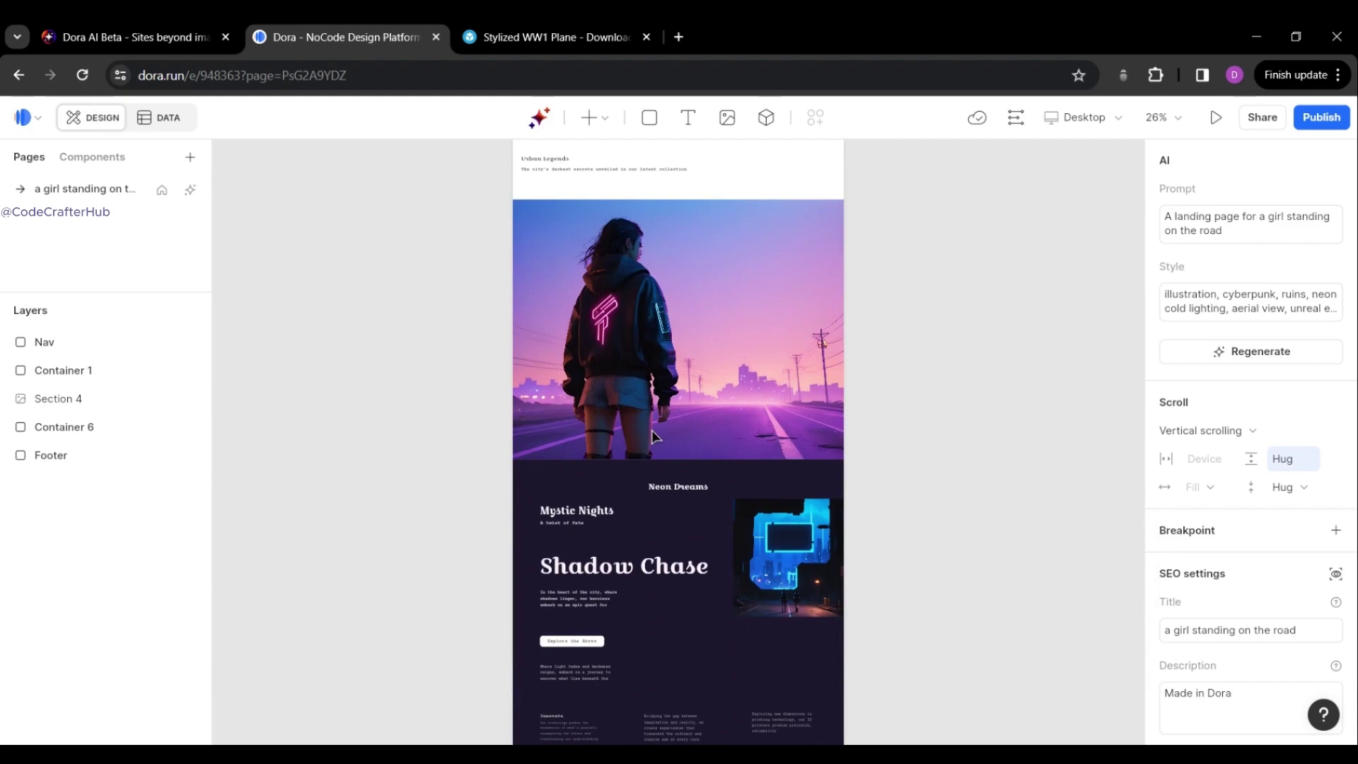
{"action": "scroll", "coordinate": [652, 431], "scroll_direction": "up", "scroll_amount": 7}
{"action": "scroll", "coordinate": [727, 328], "scroll_direction": "up", "scroll_amount": 8}
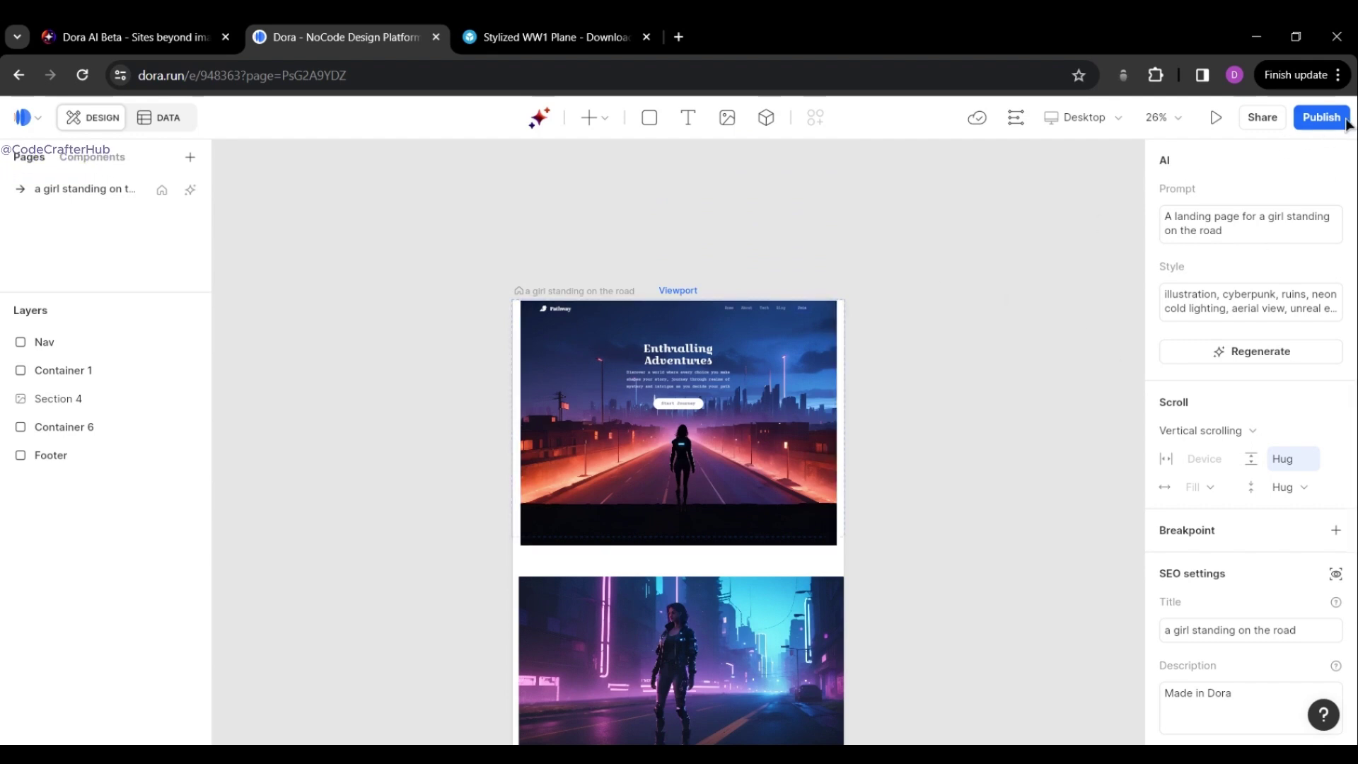
Publish the site online under its default dora.run subdomain and open the live page.
{"action": "left_click", "coordinate": [1322, 119]}
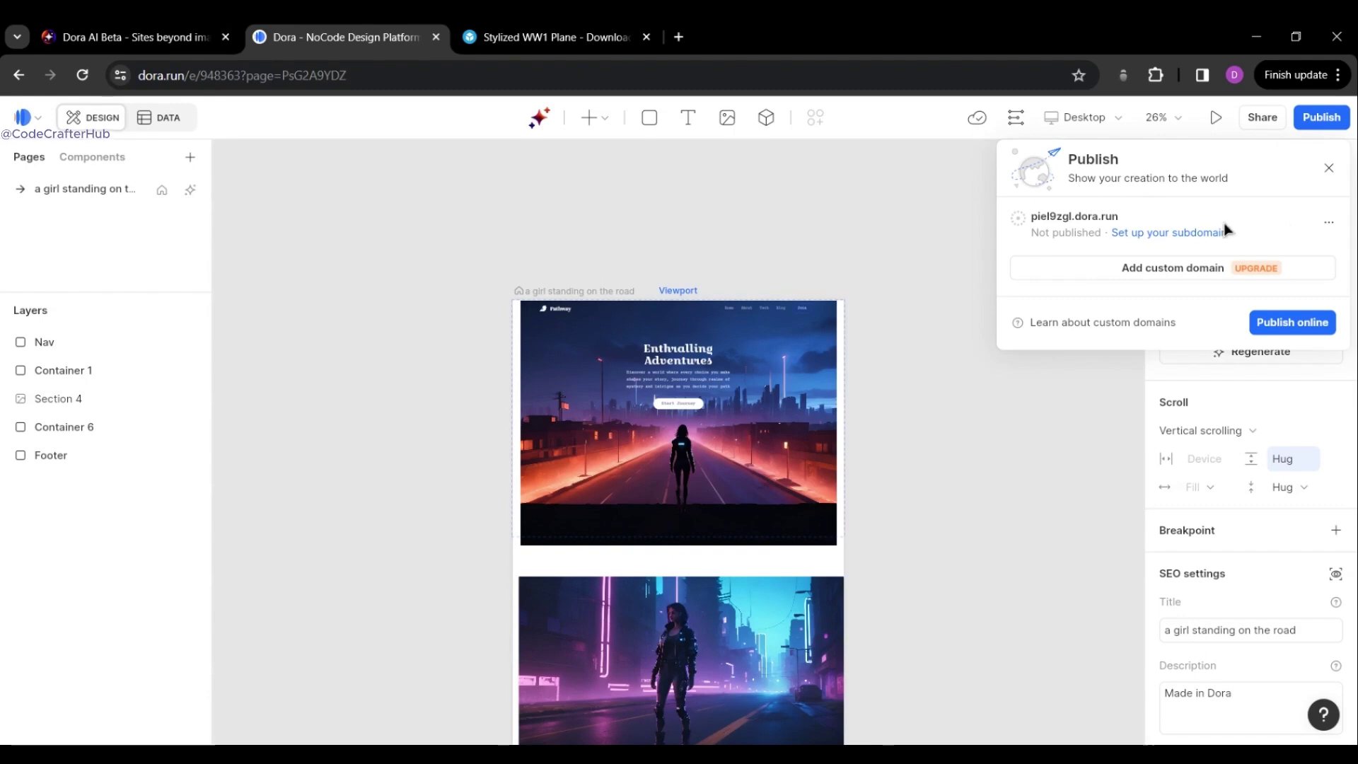
{"action": "left_click", "coordinate": [1327, 230]}
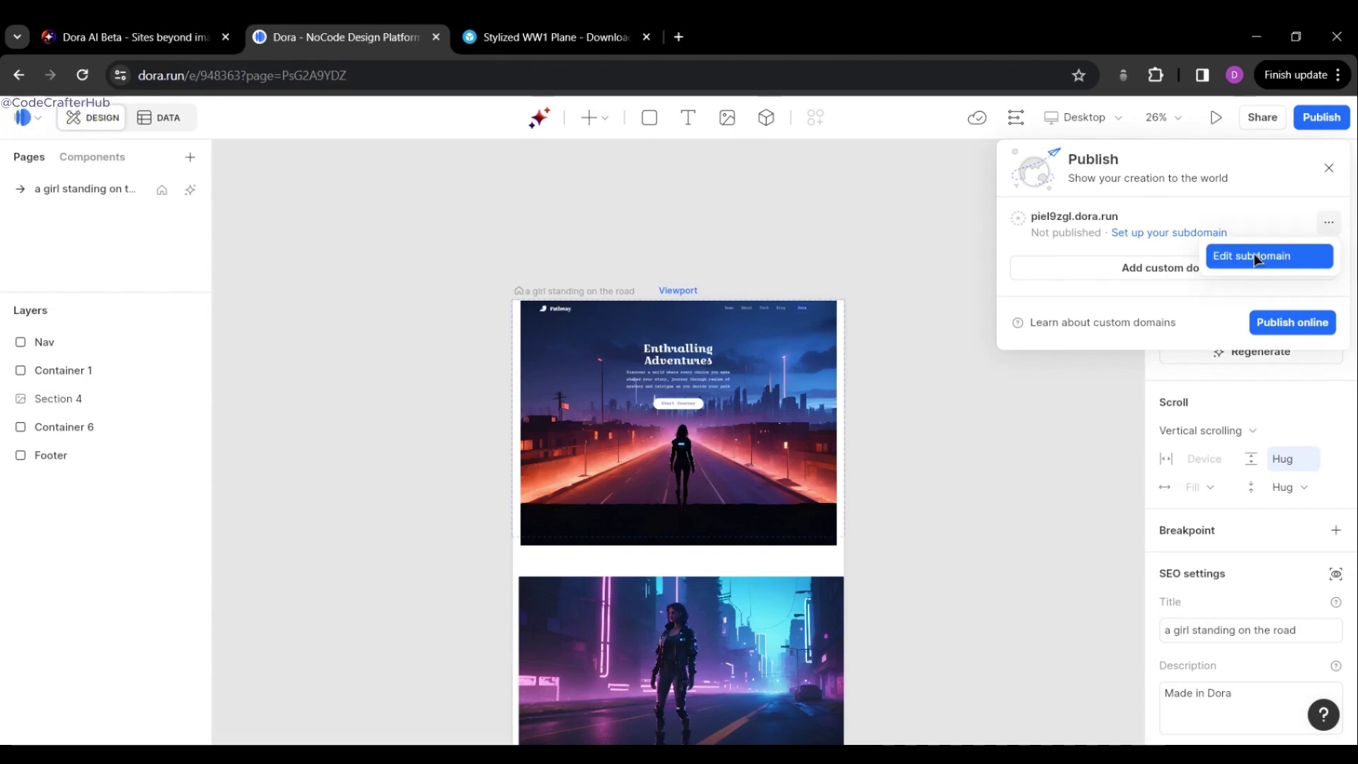
{"action": "left_click", "coordinate": [1266, 217]}
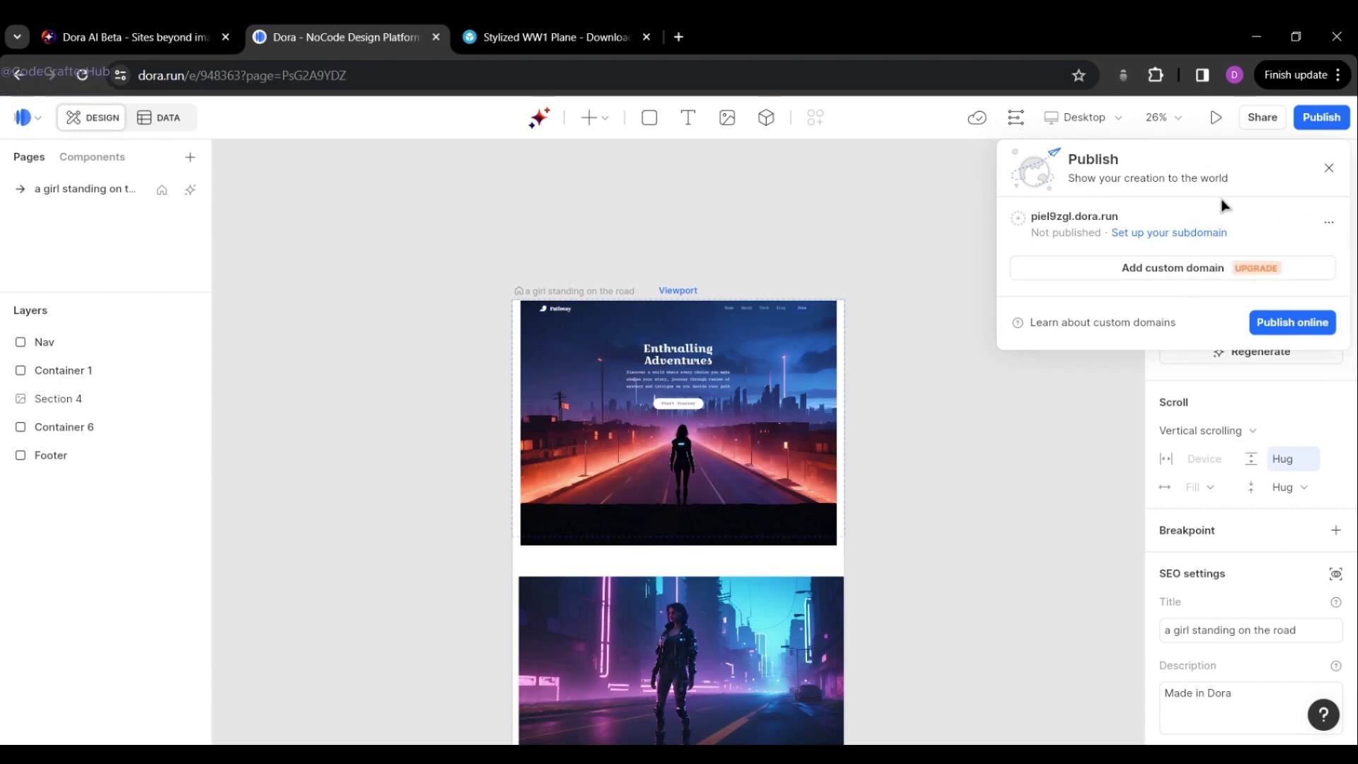
{"action": "left_click", "coordinate": [1280, 327]}
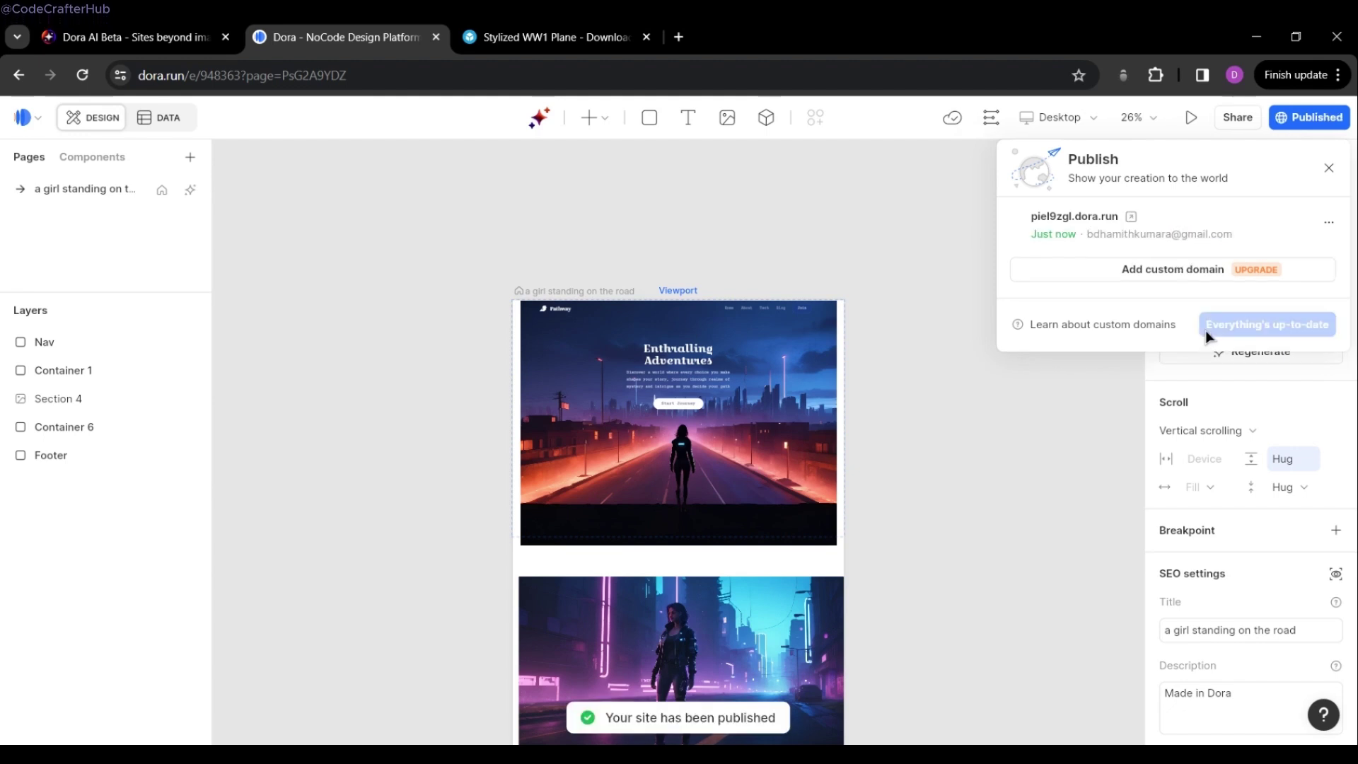
{"action": "left_click", "coordinate": [1131, 218]}
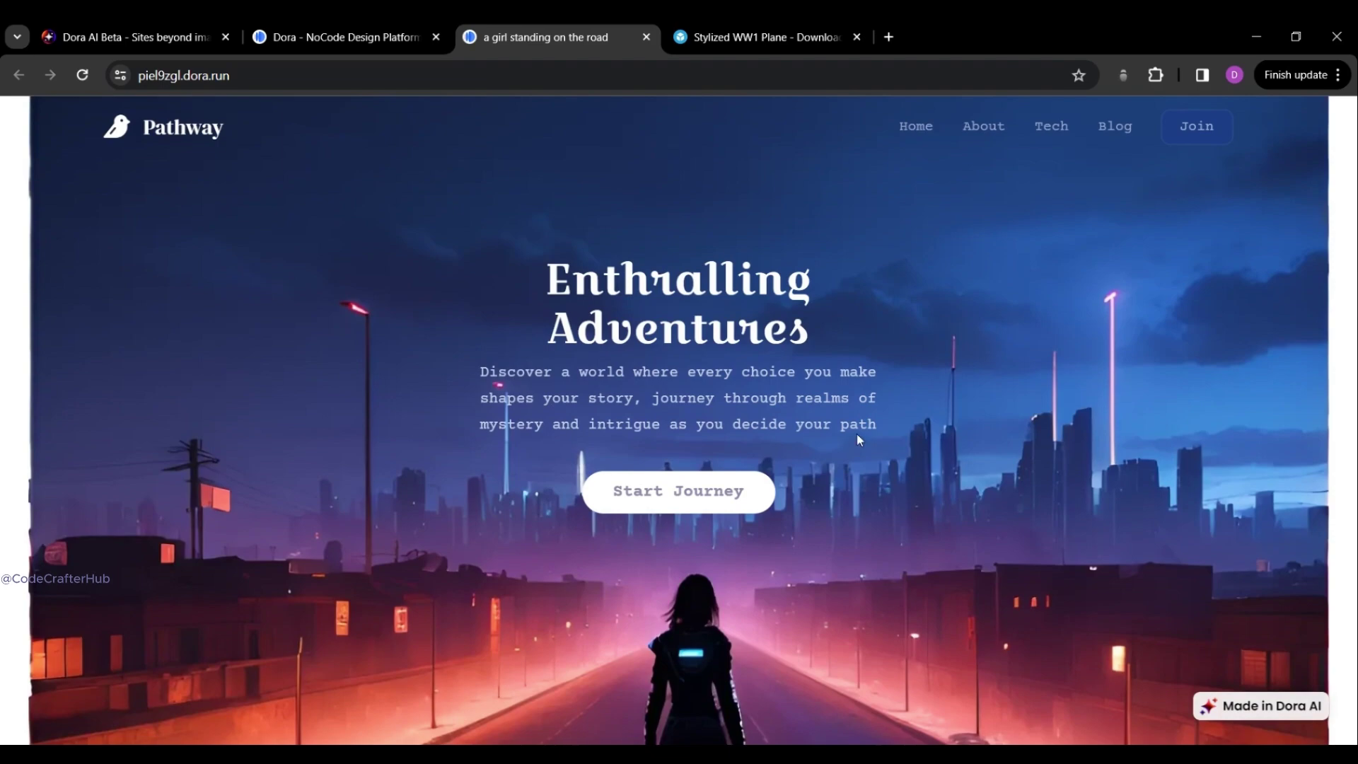
Examine the published landing page from the Enthralling Adventures hero down to the Innovate and Inspire text blocks.
{"action": "scroll", "coordinate": [898, 442], "scroll_direction": "down", "scroll_amount": 8}
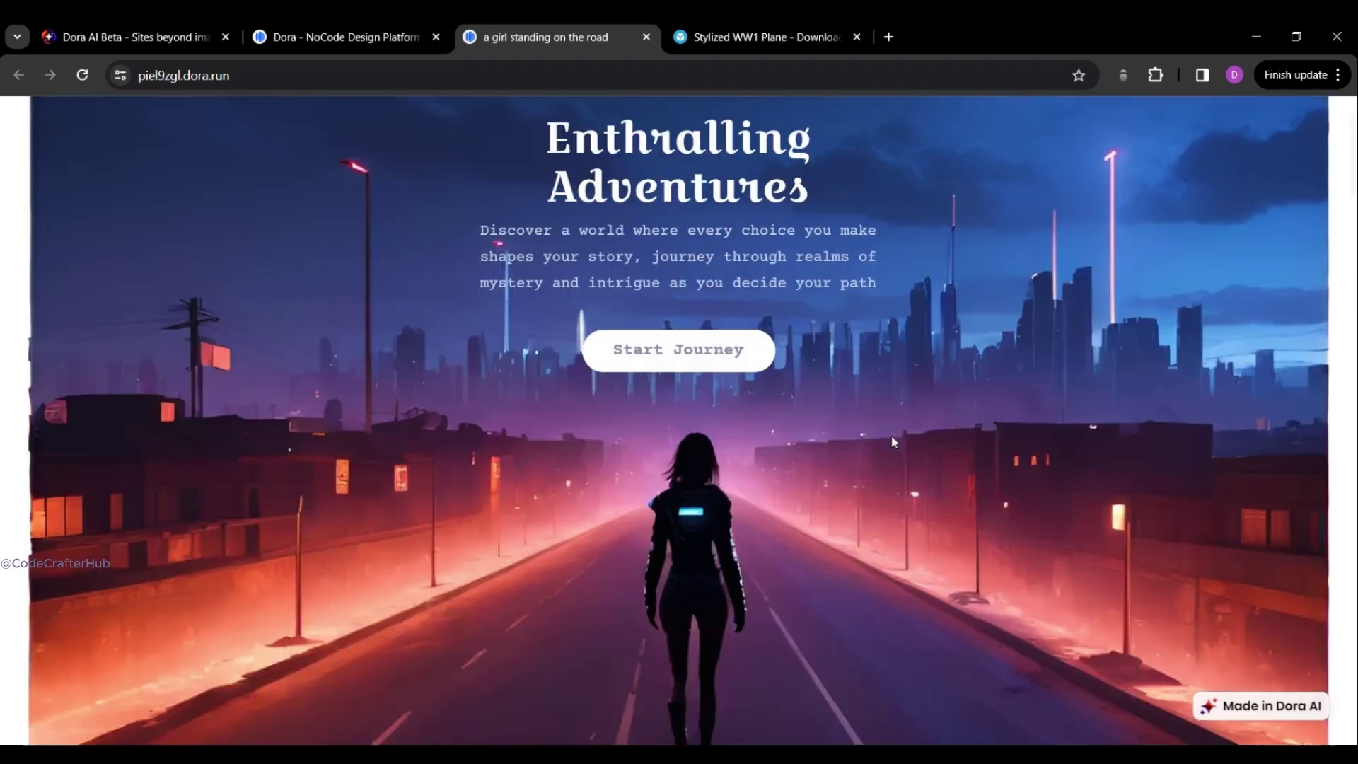
{"action": "scroll", "coordinate": [893, 442], "scroll_direction": "down", "scroll_amount": 5}
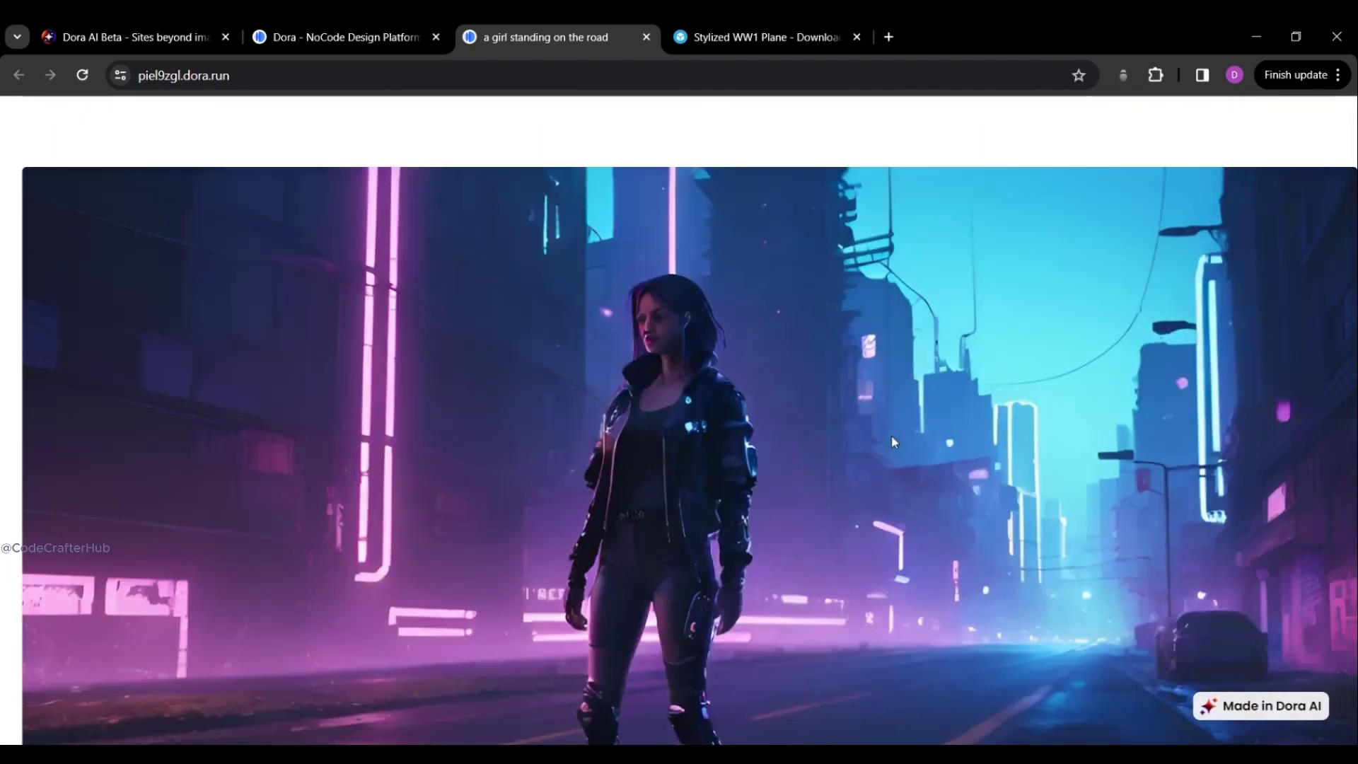
{"action": "scroll", "coordinate": [891, 442], "scroll_direction": "down", "scroll_amount": 12}
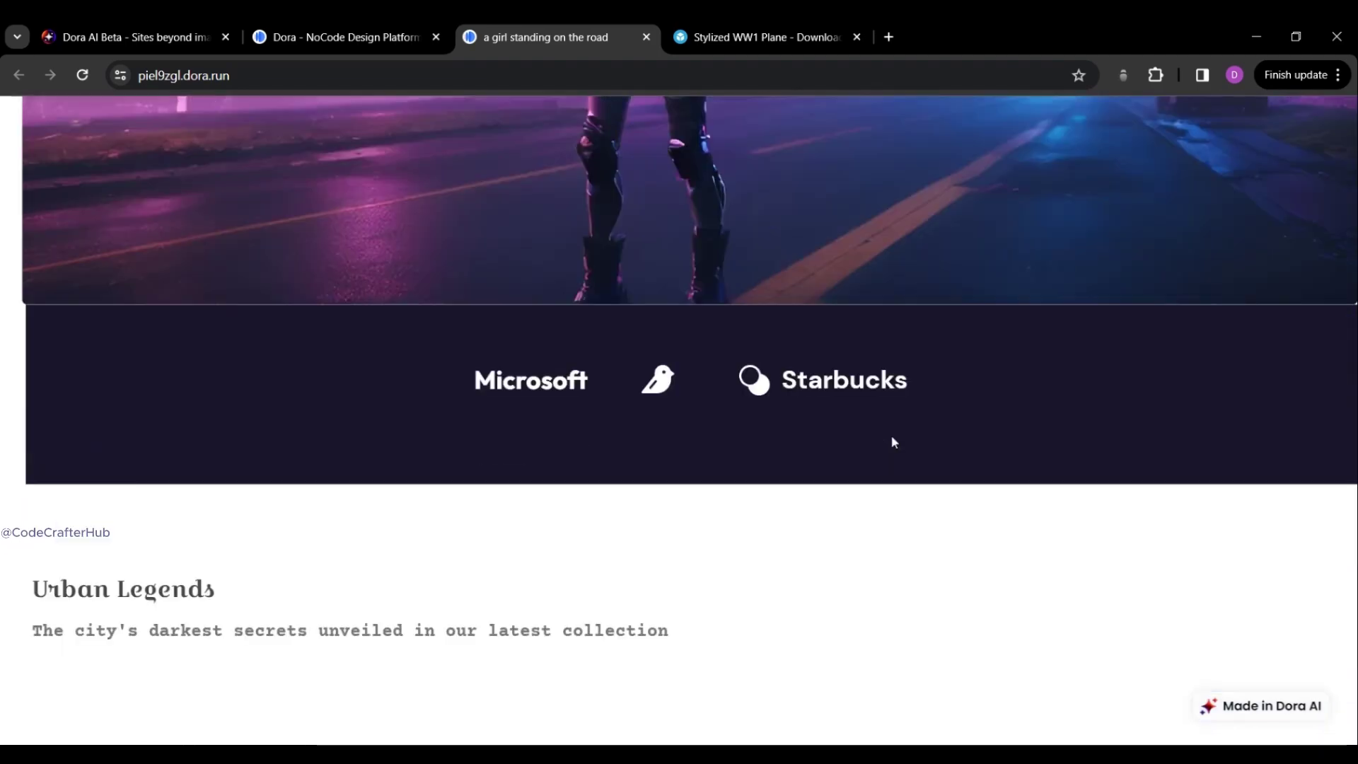
{"action": "scroll", "coordinate": [894, 442], "scroll_direction": "down", "scroll_amount": 10}
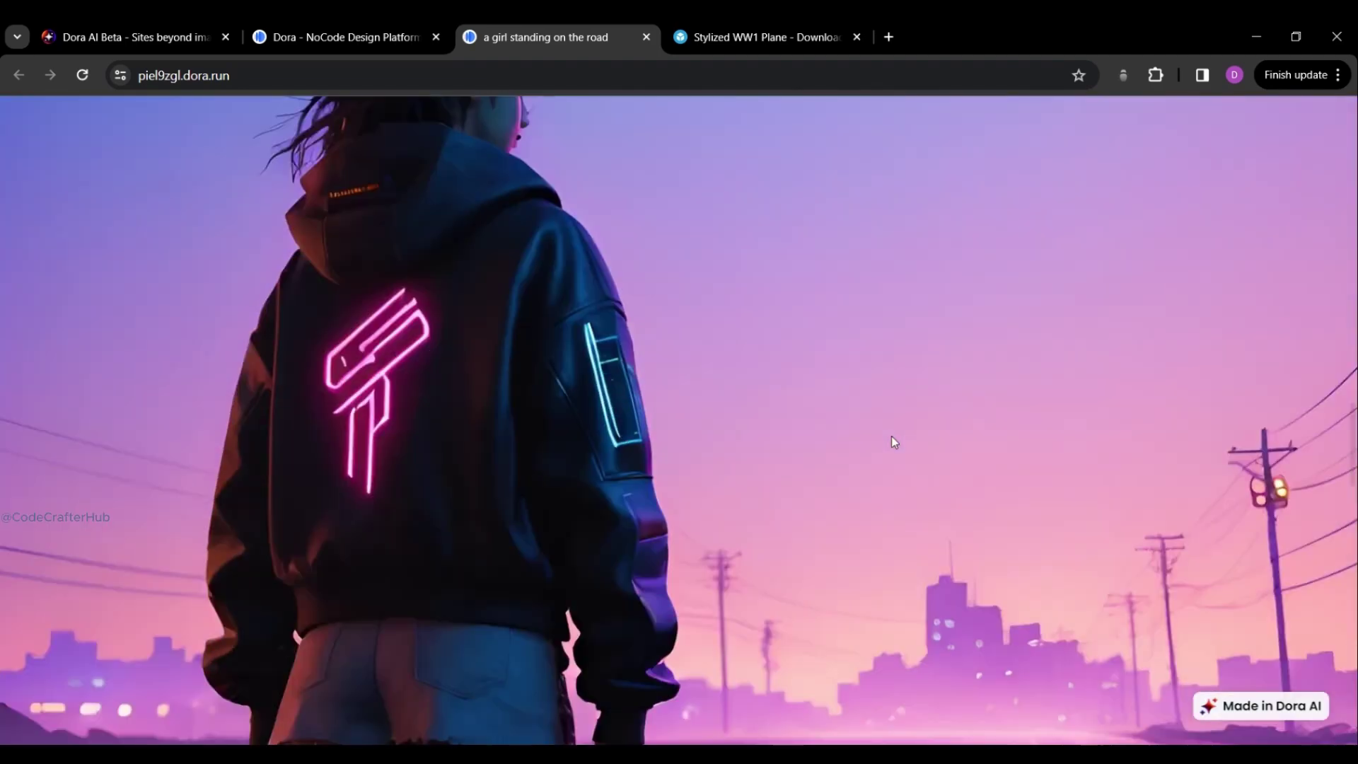
{"action": "scroll", "coordinate": [891, 436], "scroll_direction": "down", "scroll_amount": 12}
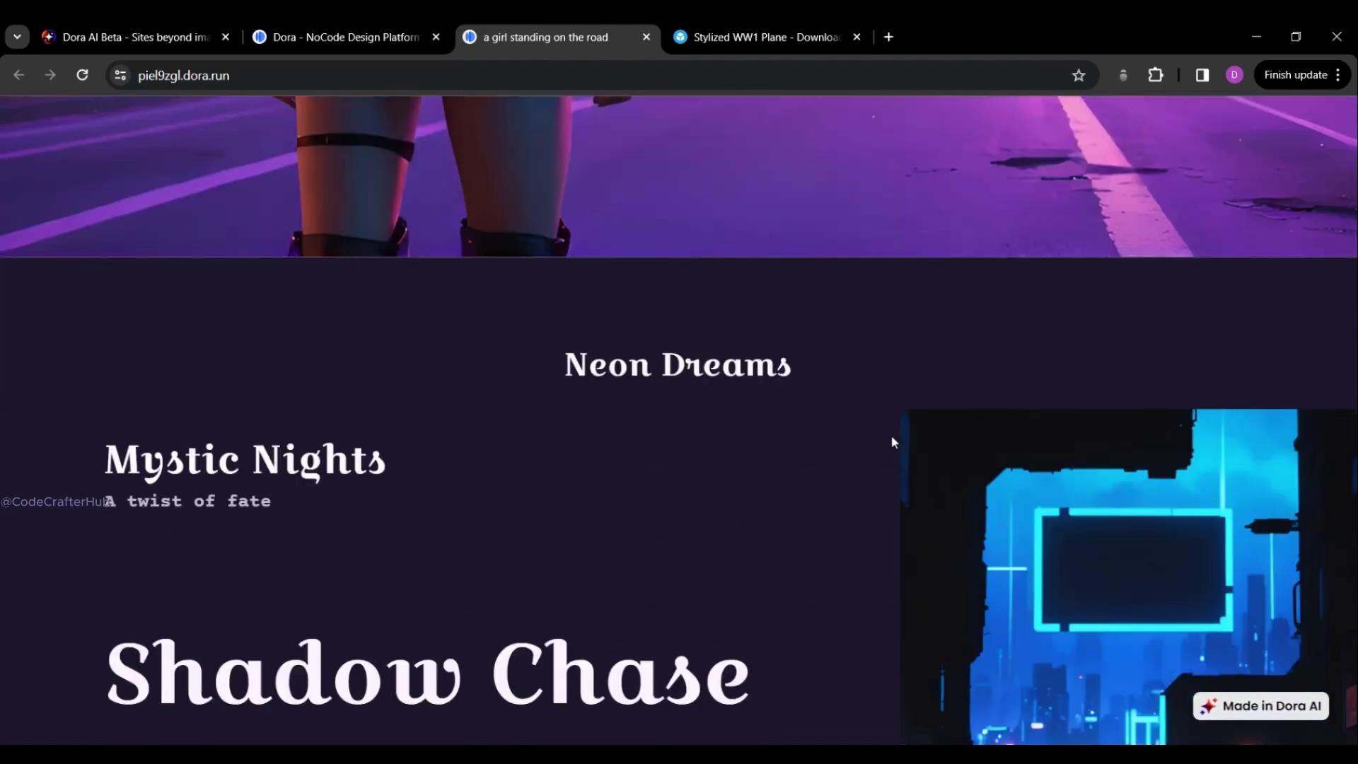
{"action": "scroll", "coordinate": [893, 442], "scroll_direction": "down", "scroll_amount": 12}
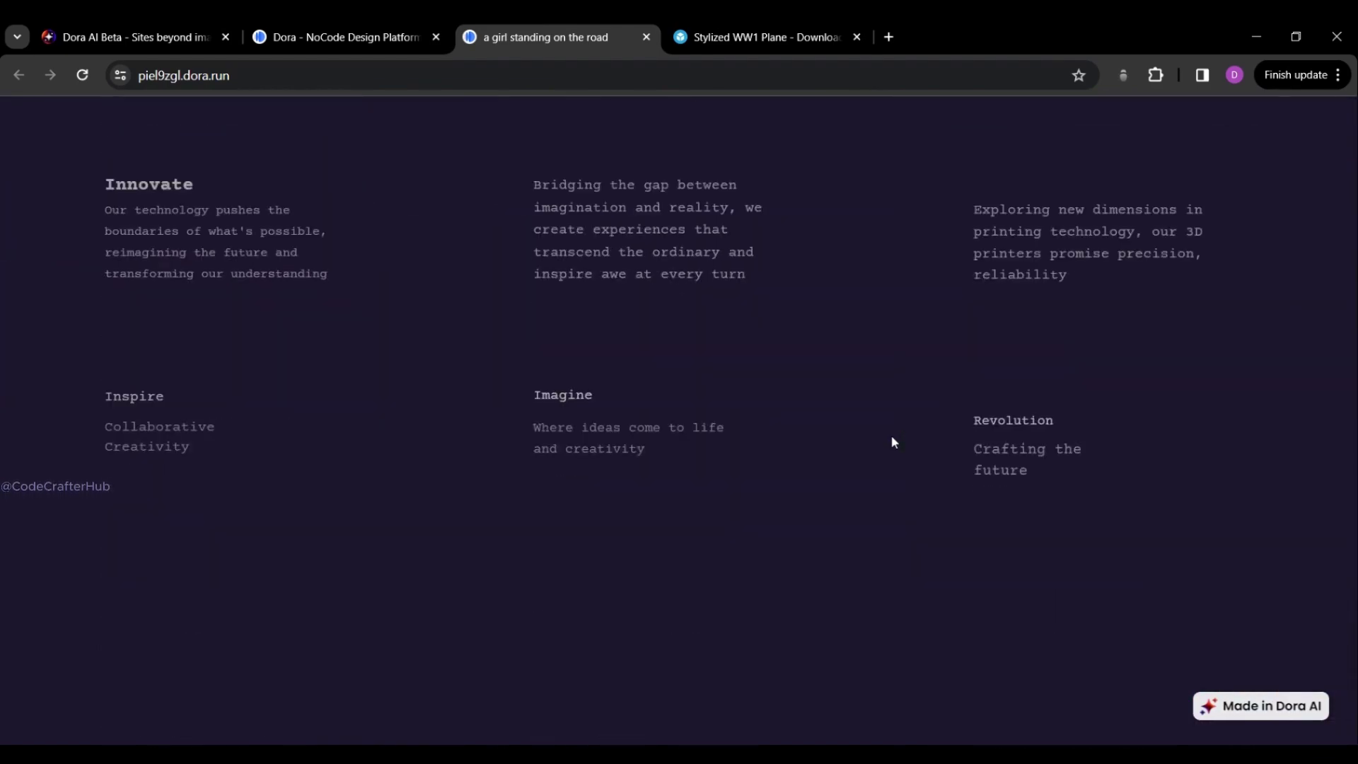
{"action": "scroll", "coordinate": [891, 442], "scroll_direction": "up", "scroll_amount": 12}
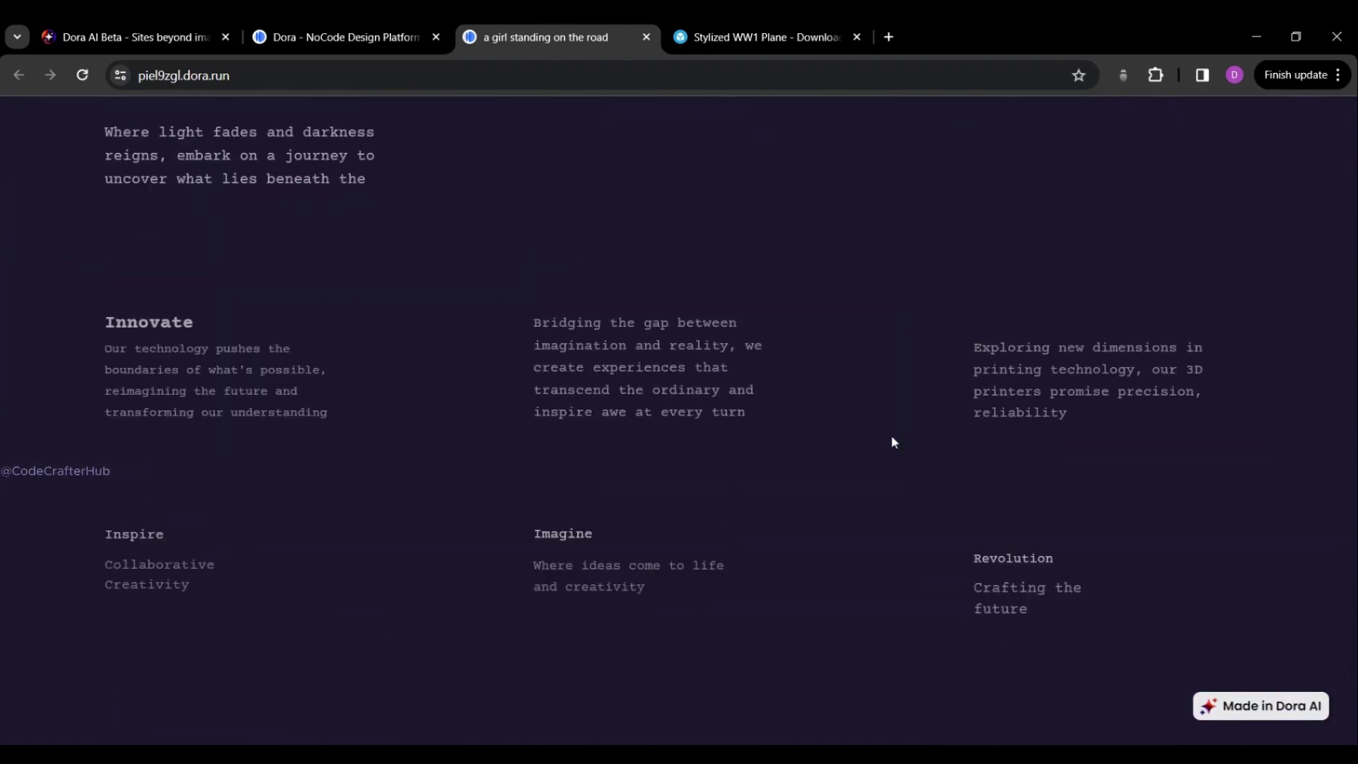
{"action": "scroll", "coordinate": [891, 435], "scroll_direction": "up", "scroll_amount": 15}
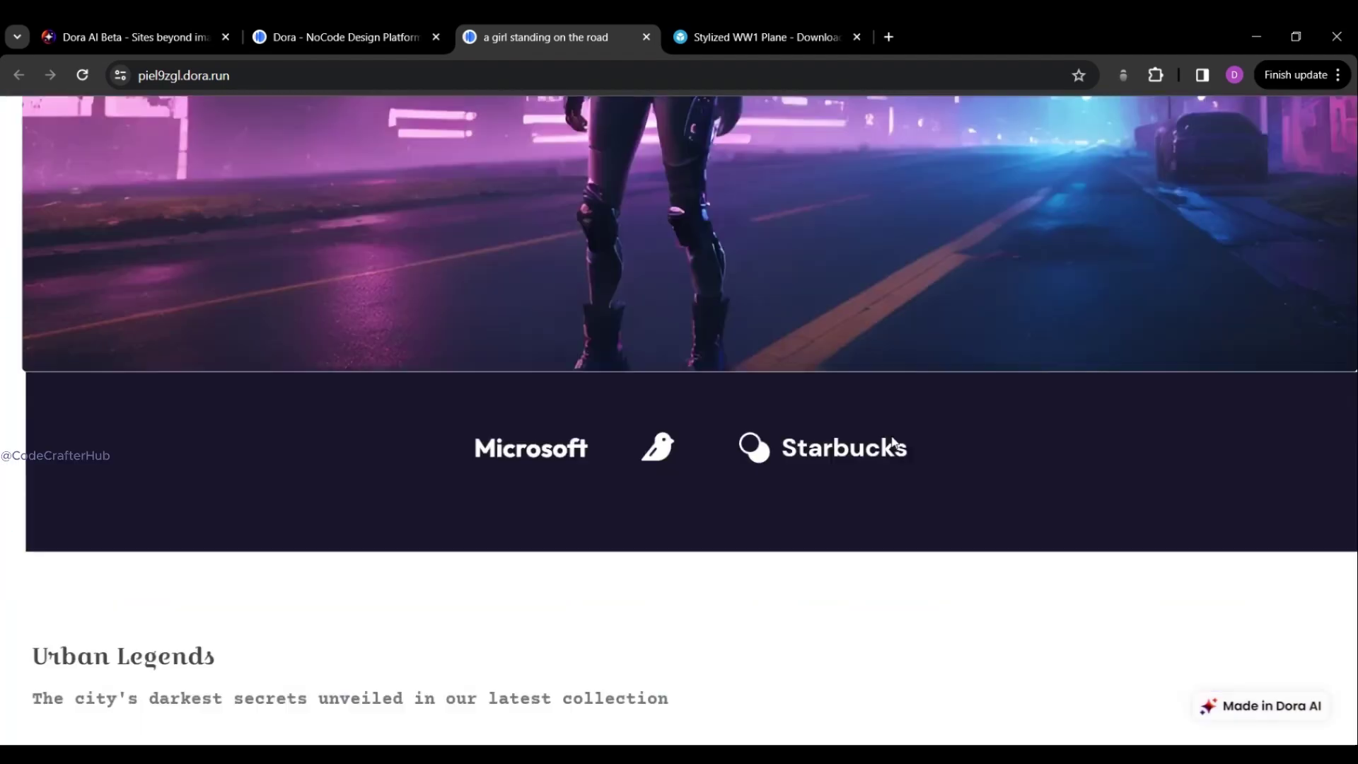
{"action": "scroll", "coordinate": [891, 442], "scroll_direction": "up", "scroll_amount": 5}
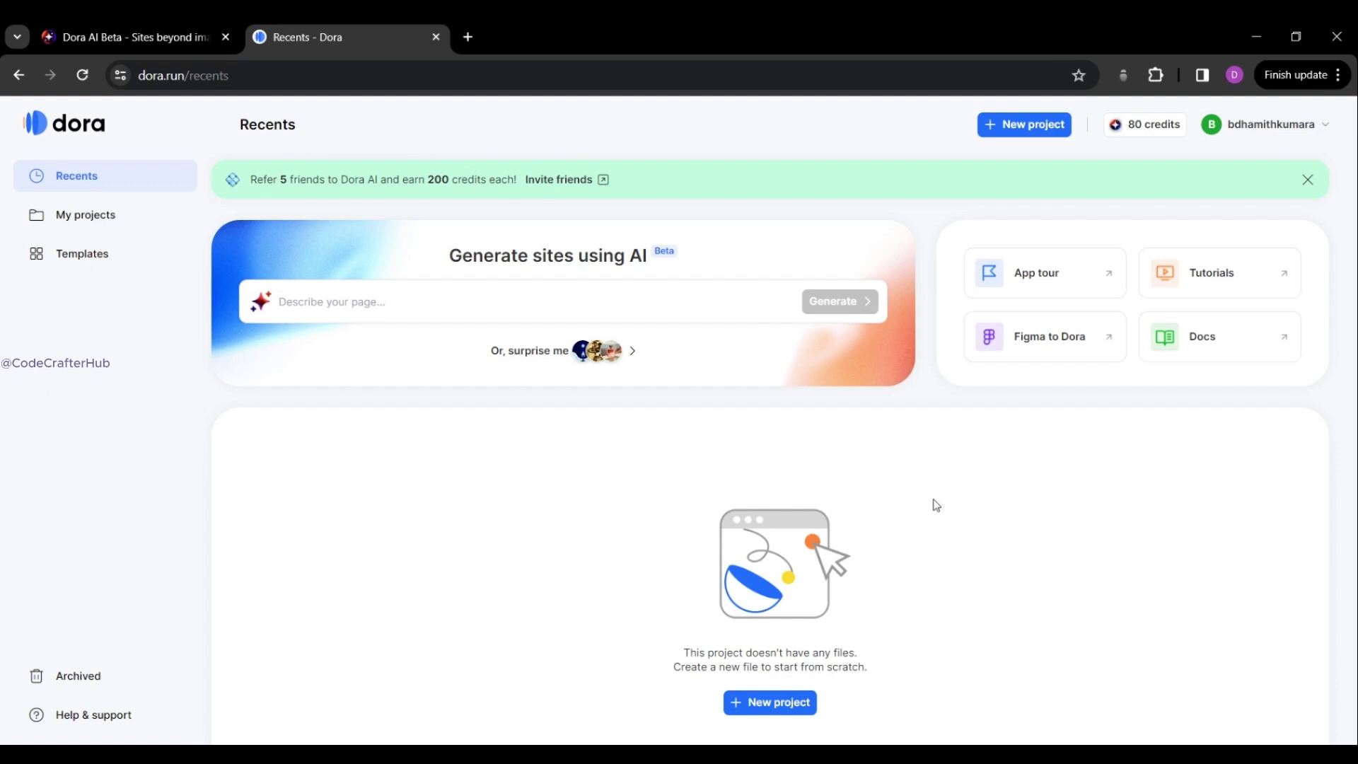
Create another new blank project from the Recents page.
{"action": "left_click", "coordinate": [1028, 132]}
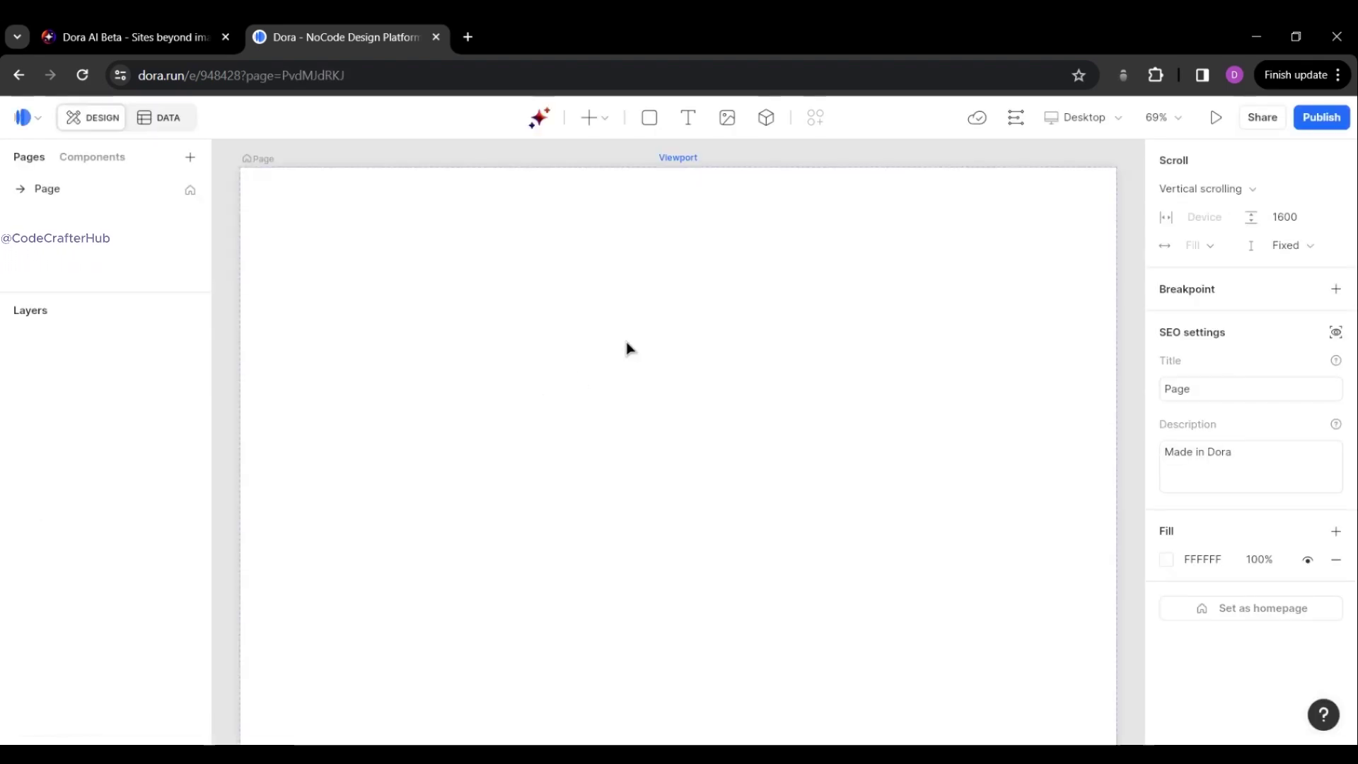
{"action": "scroll", "coordinate": [707, 297], "scroll_direction": "down", "scroll_amount": 2}
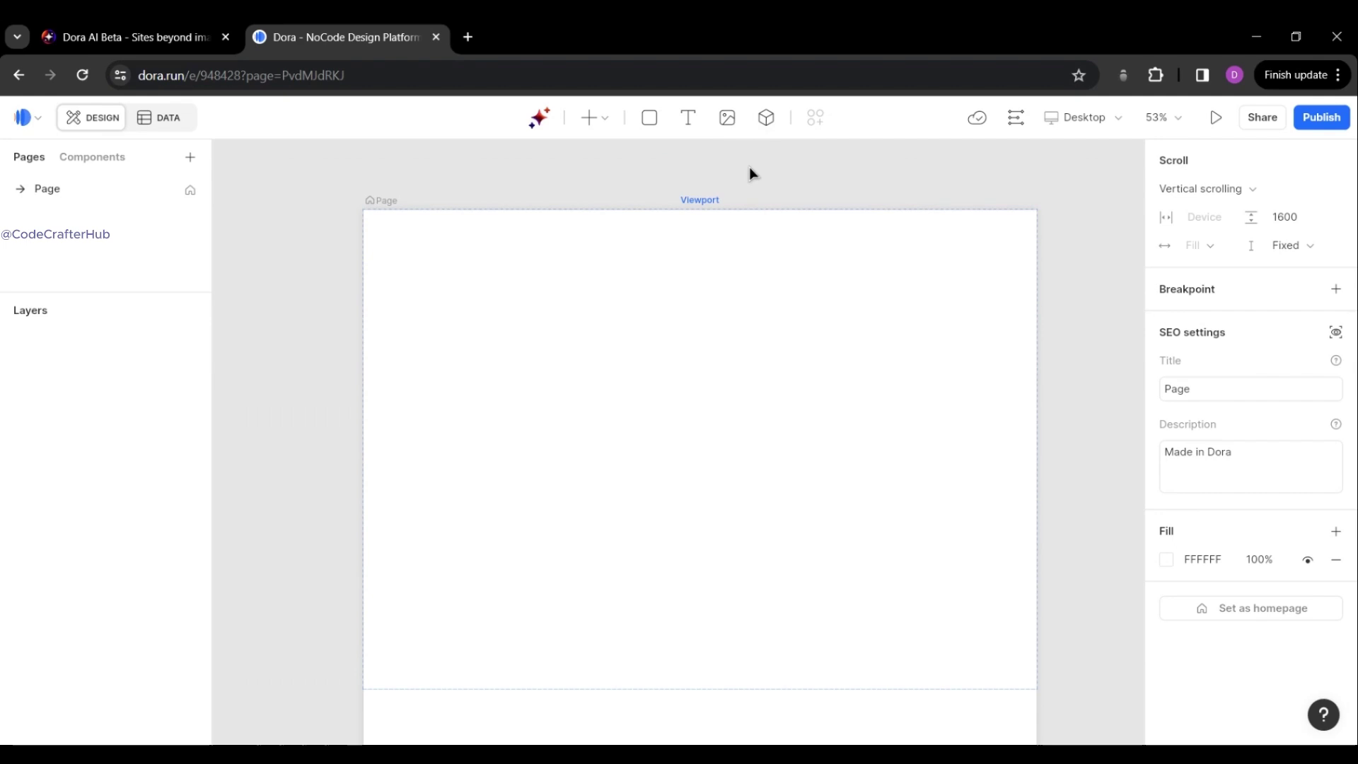
Draw a 3D widget on the page, set its width to Fill space and stretch it to the viewport's 1024 height.
{"action": "left_click", "coordinate": [766, 122]}
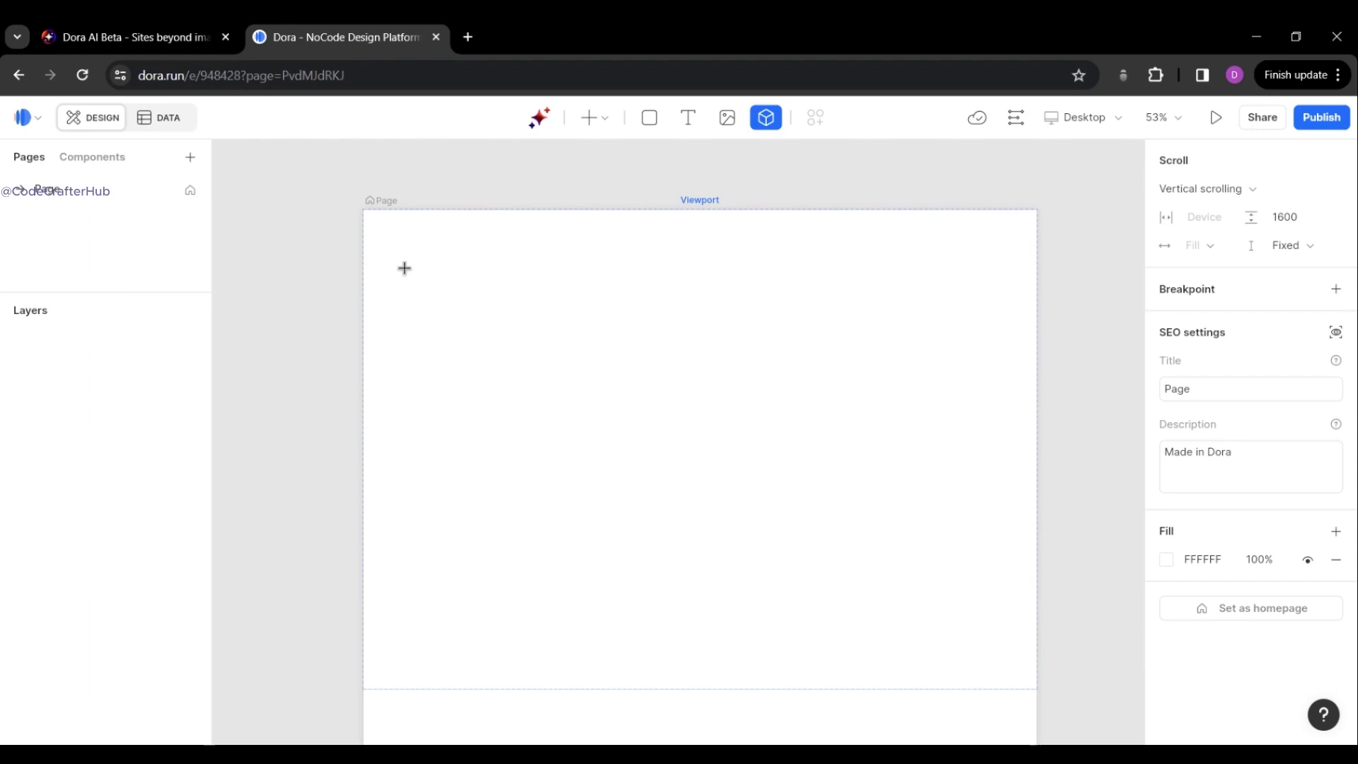
{"action": "left_click_drag", "start_coordinate": [405, 267], "coordinate": [967, 554]}
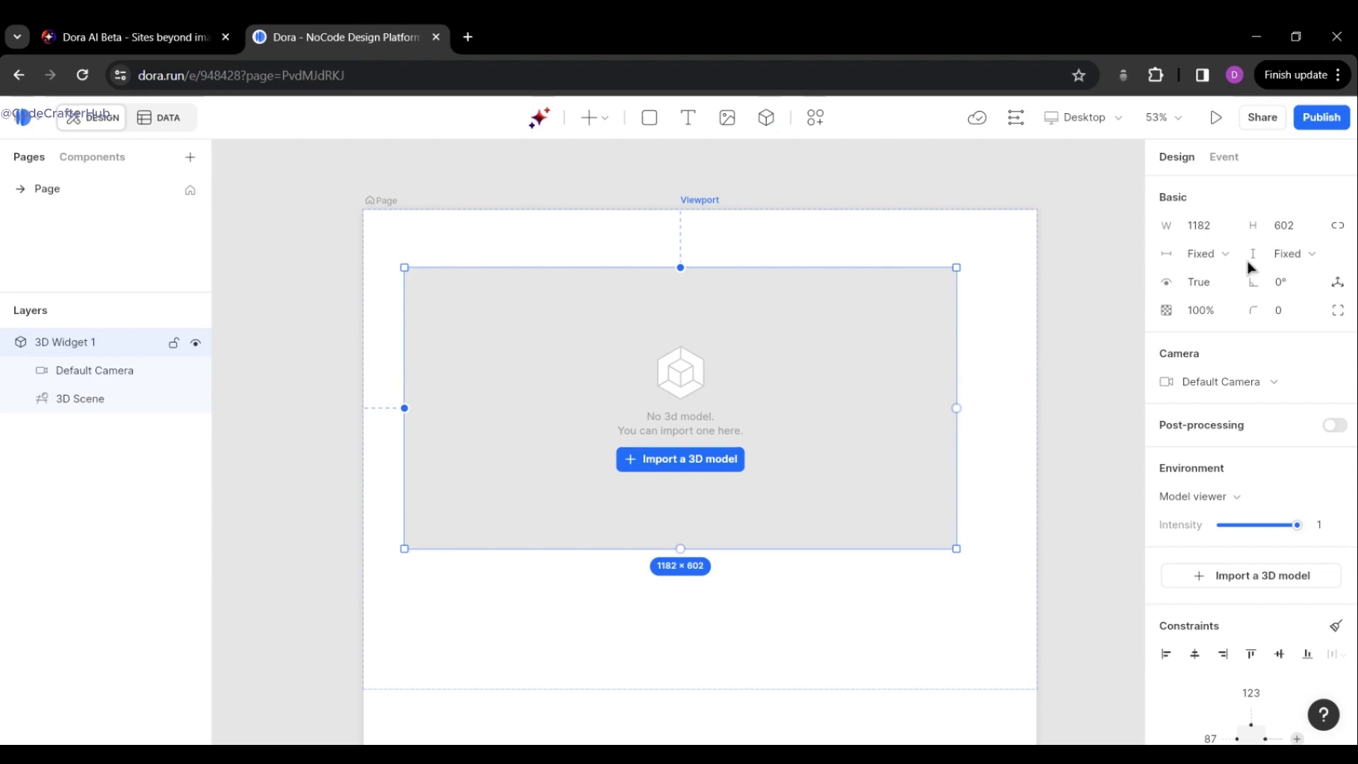
{"action": "left_click", "coordinate": [1227, 253]}
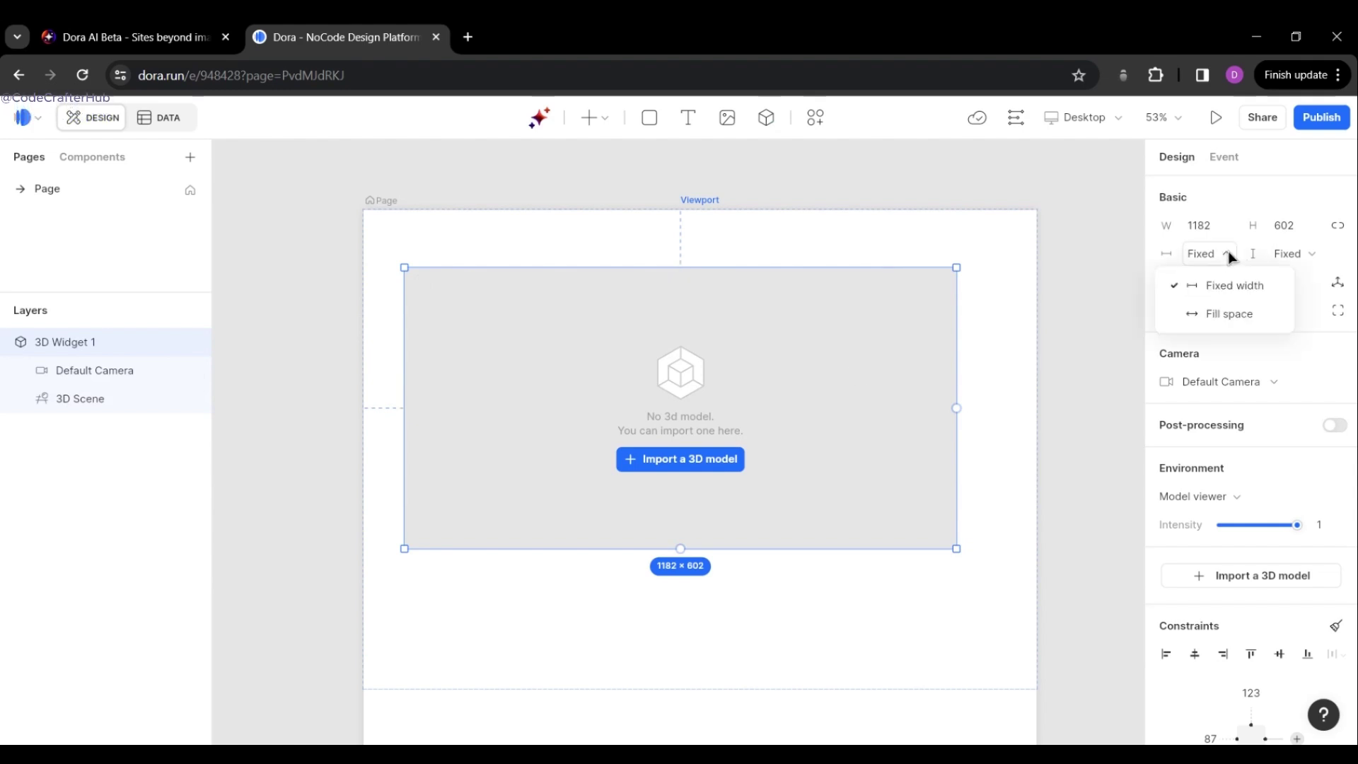
{"action": "left_click", "coordinate": [1233, 315]}
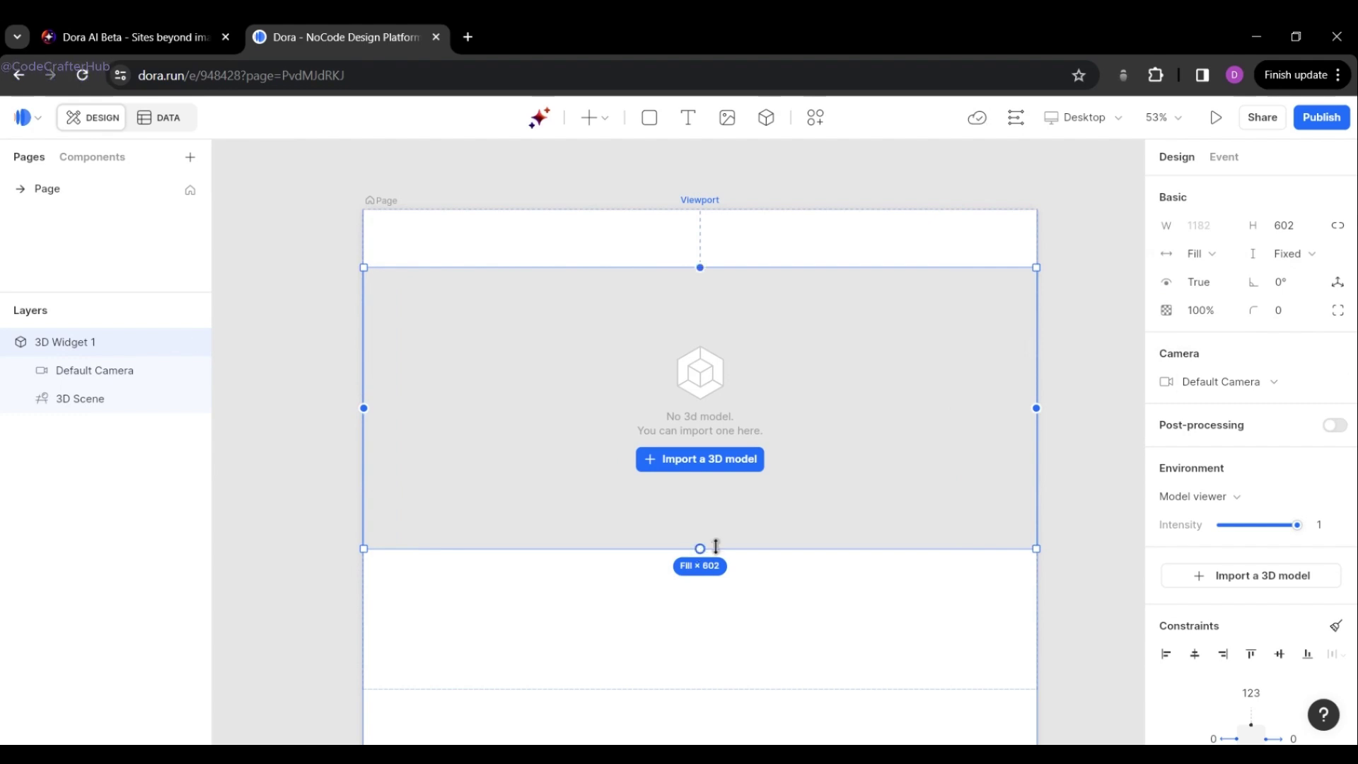
{"action": "left_click_drag", "start_coordinate": [727, 602], "coordinate": [739, 688]}
{"action": "left_click_drag", "start_coordinate": [776, 267], "coordinate": [773, 209]}
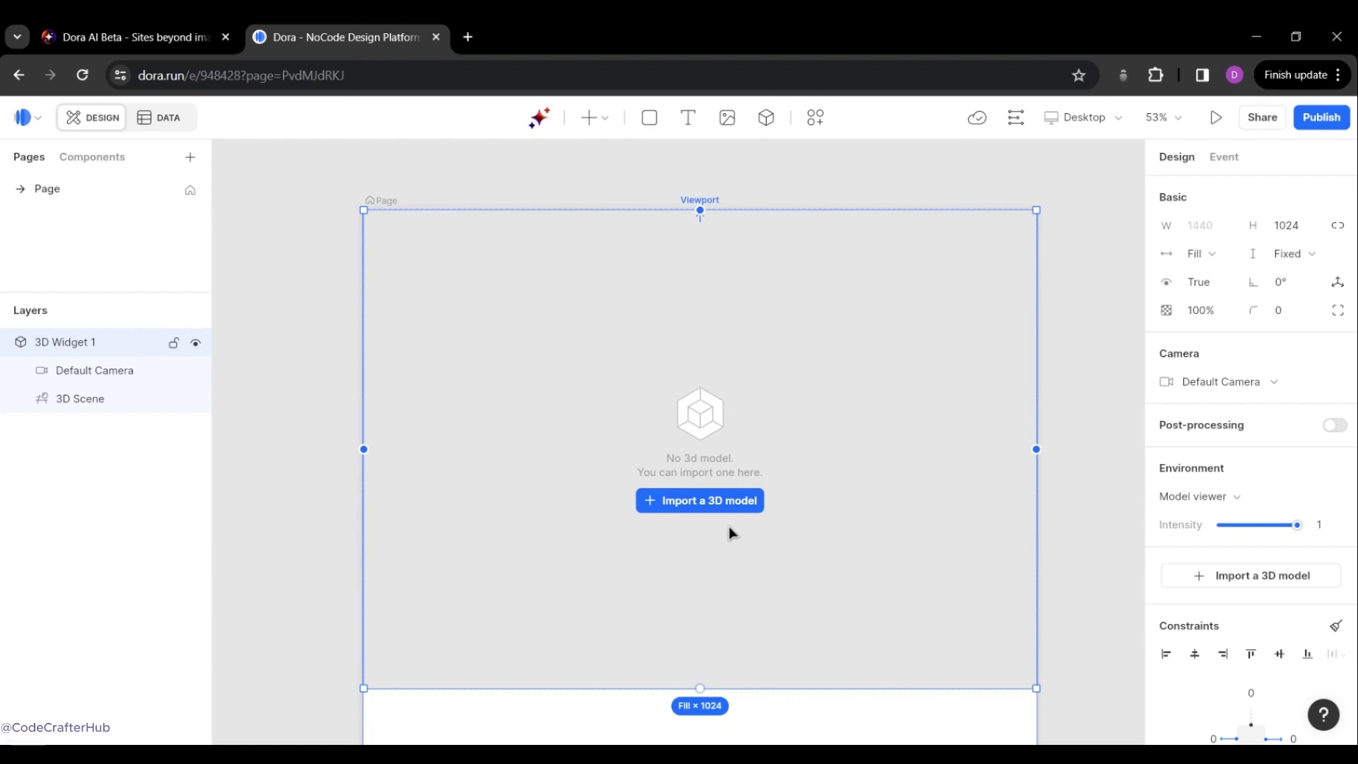
Switch to Sketchfab, check the available download formats of the Stylized WW1 Plane model, and return to the Dora editor.
{"action": "mouse_move", "coordinate": [894, 31]}
{"action": "left_mouse_down"}
{"action": "mouse_move", "coordinate": [813, 129]}
{"action": "mouse_move", "coordinate": [550, 133]}
{"action": "left_mouse_up"}
{"action": "left_click", "coordinate": [706, 70]}
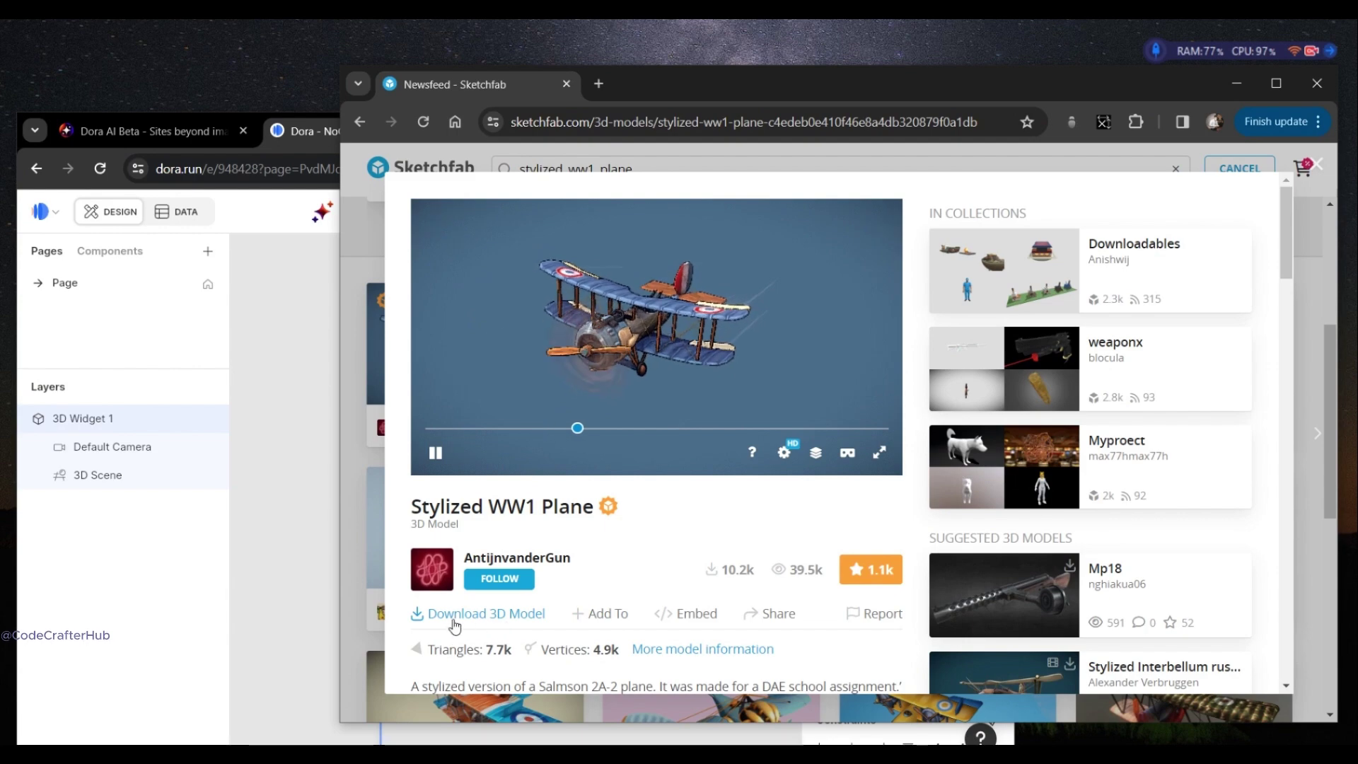
{"action": "left_click", "coordinate": [499, 614]}
{"action": "scroll", "coordinate": [743, 536], "scroll_direction": "down", "scroll_amount": 3}
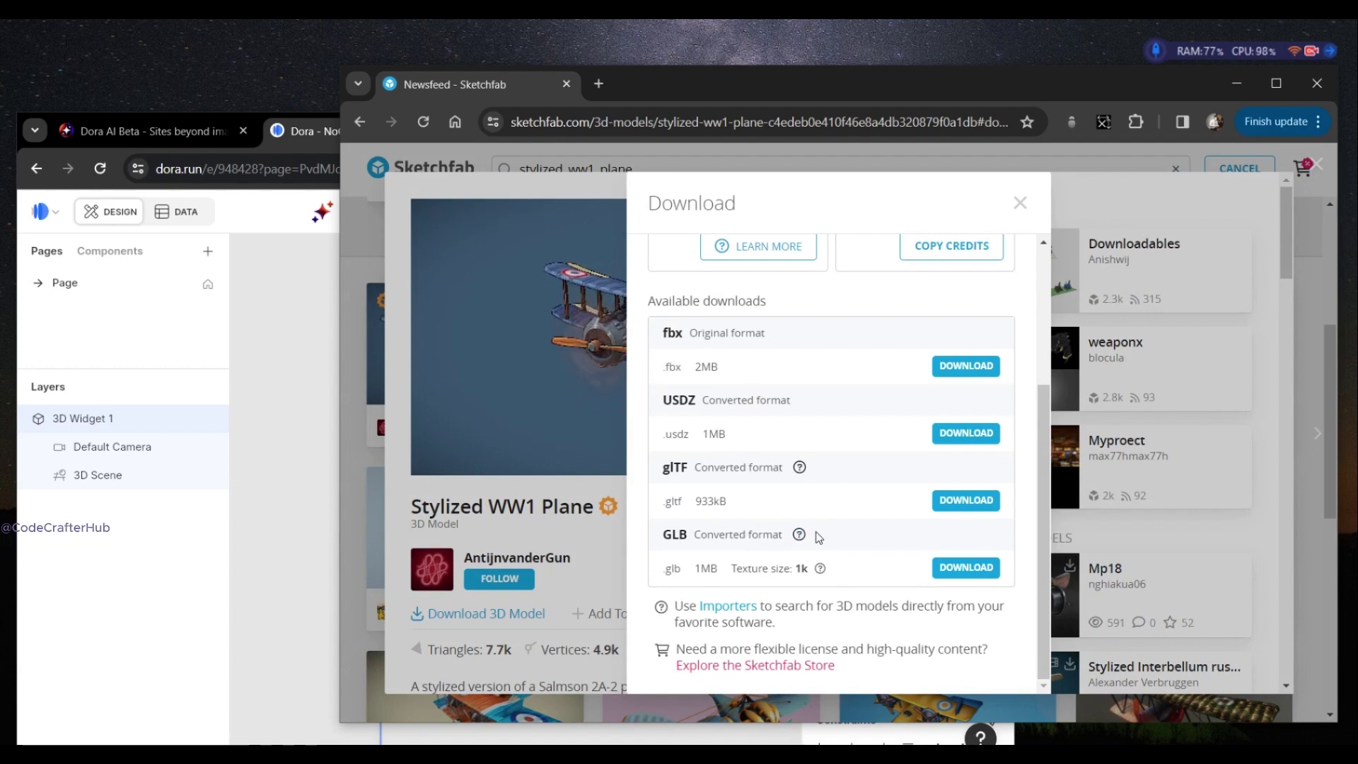
{"action": "mouse_move", "coordinate": [889, 87]}
{"action": "left_mouse_down"}
{"action": "mouse_move", "coordinate": [948, 88]}
{"action": "mouse_move", "coordinate": [947, 101]}
{"action": "left_mouse_up"}
{"action": "key", "text": "alt+Tab"}
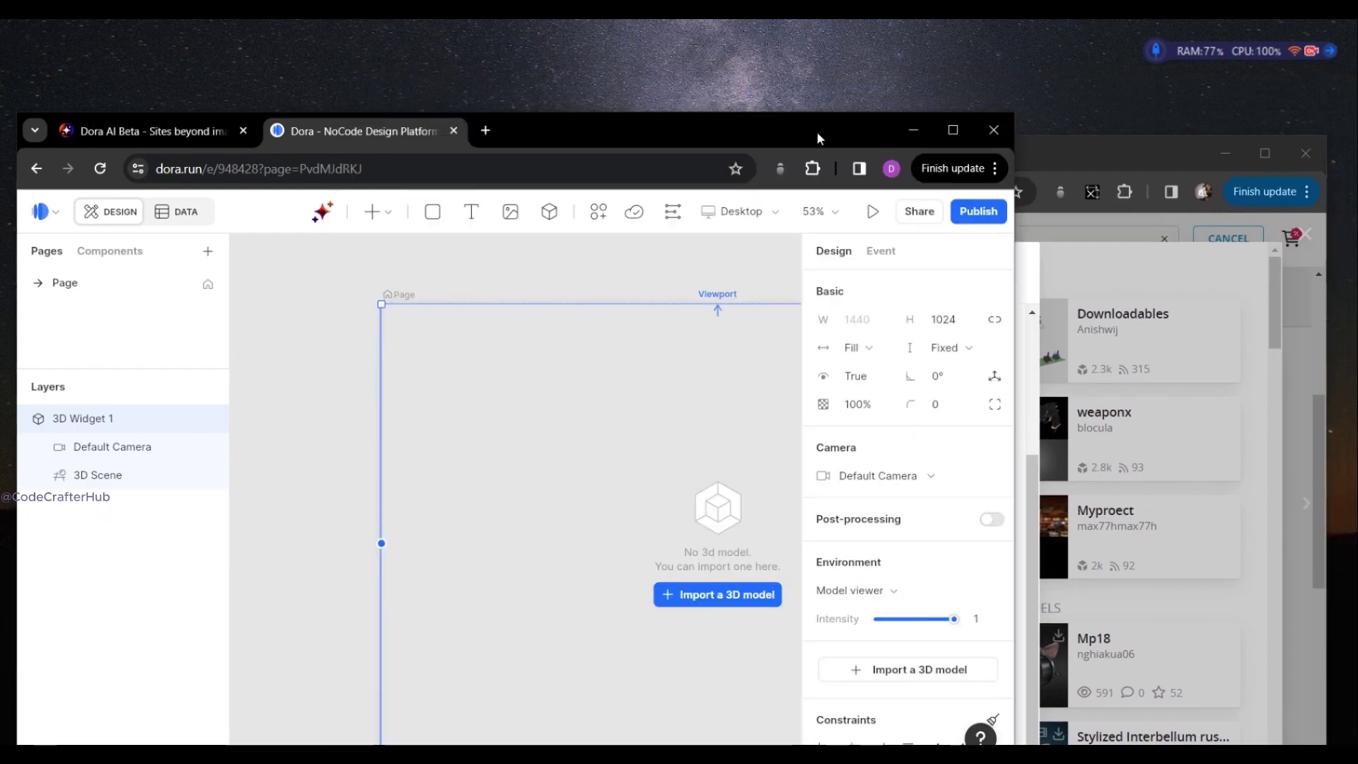
{"action": "left_click_drag", "start_coordinate": [816, 131], "coordinate": [884, 101]}
{"action": "left_click", "coordinate": [1019, 100]}
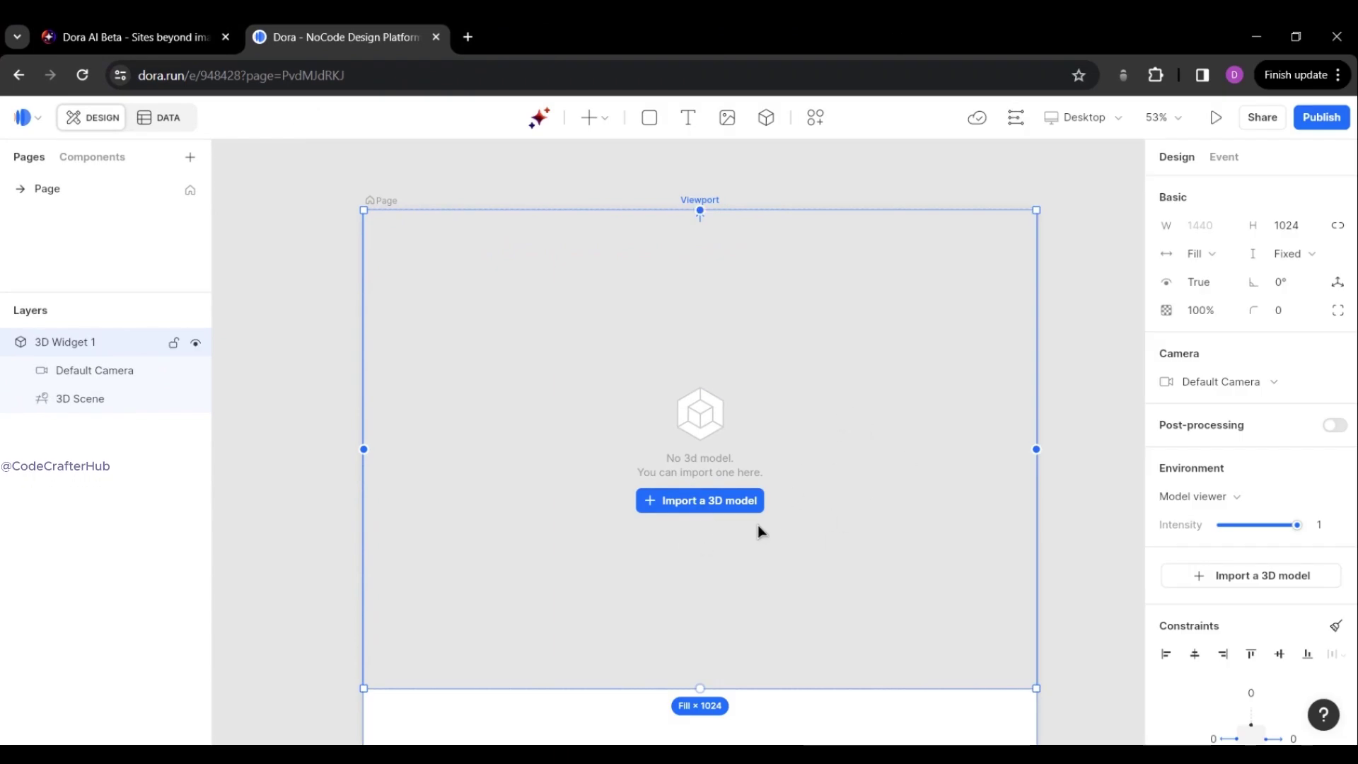
Import stylized_ww1_plane.glb into the 3D widget and open the widget in the 3D editor.
{"action": "left_click", "coordinate": [699, 512]}
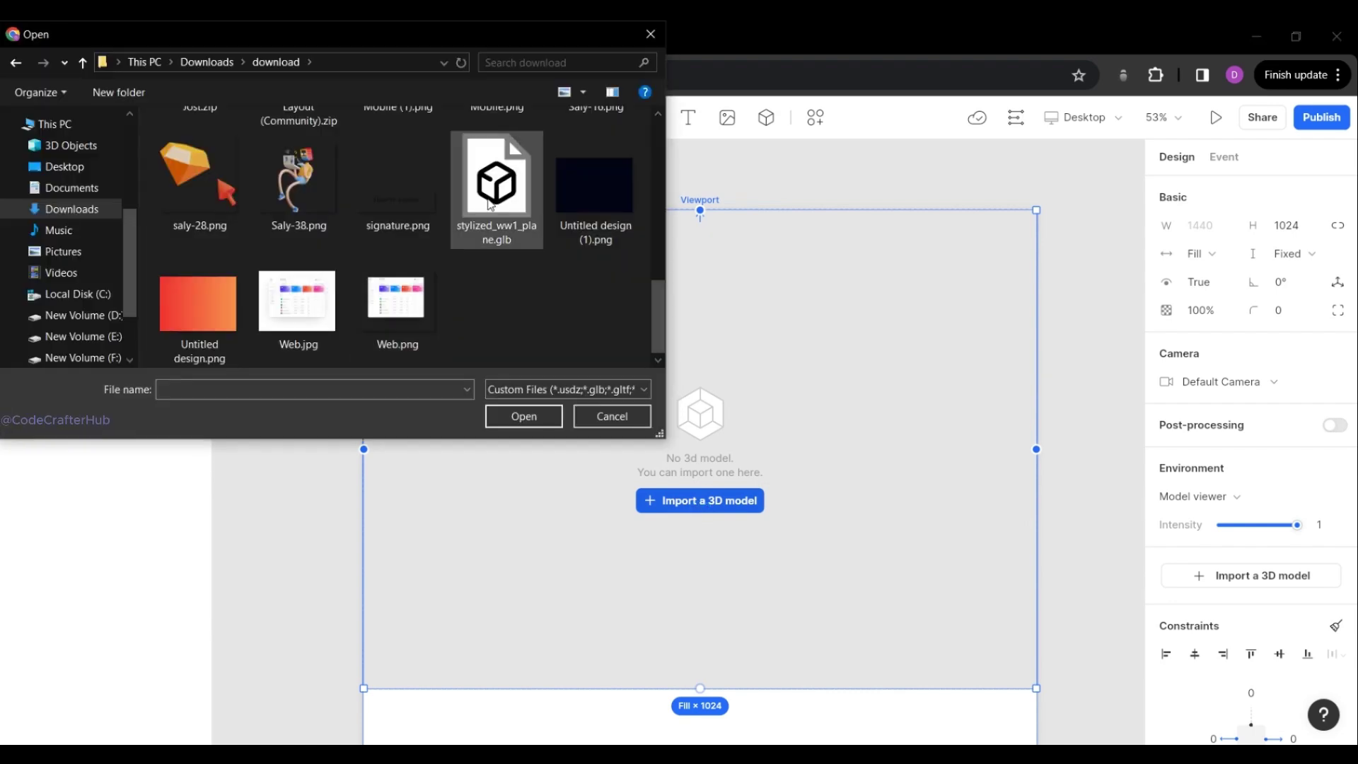
{"action": "left_click", "coordinate": [495, 200]}
{"action": "left_click", "coordinate": [507, 417]}
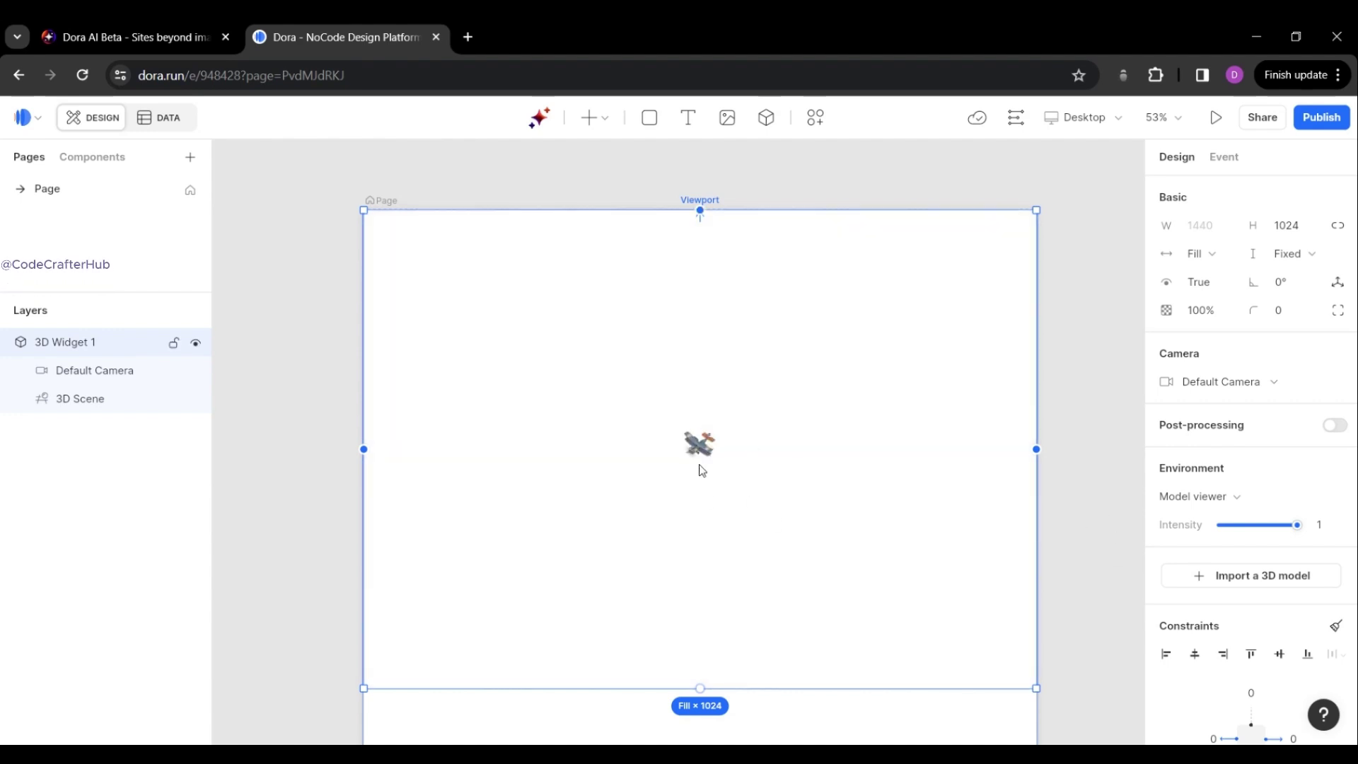
{"action": "double_click", "coordinate": [757, 464]}
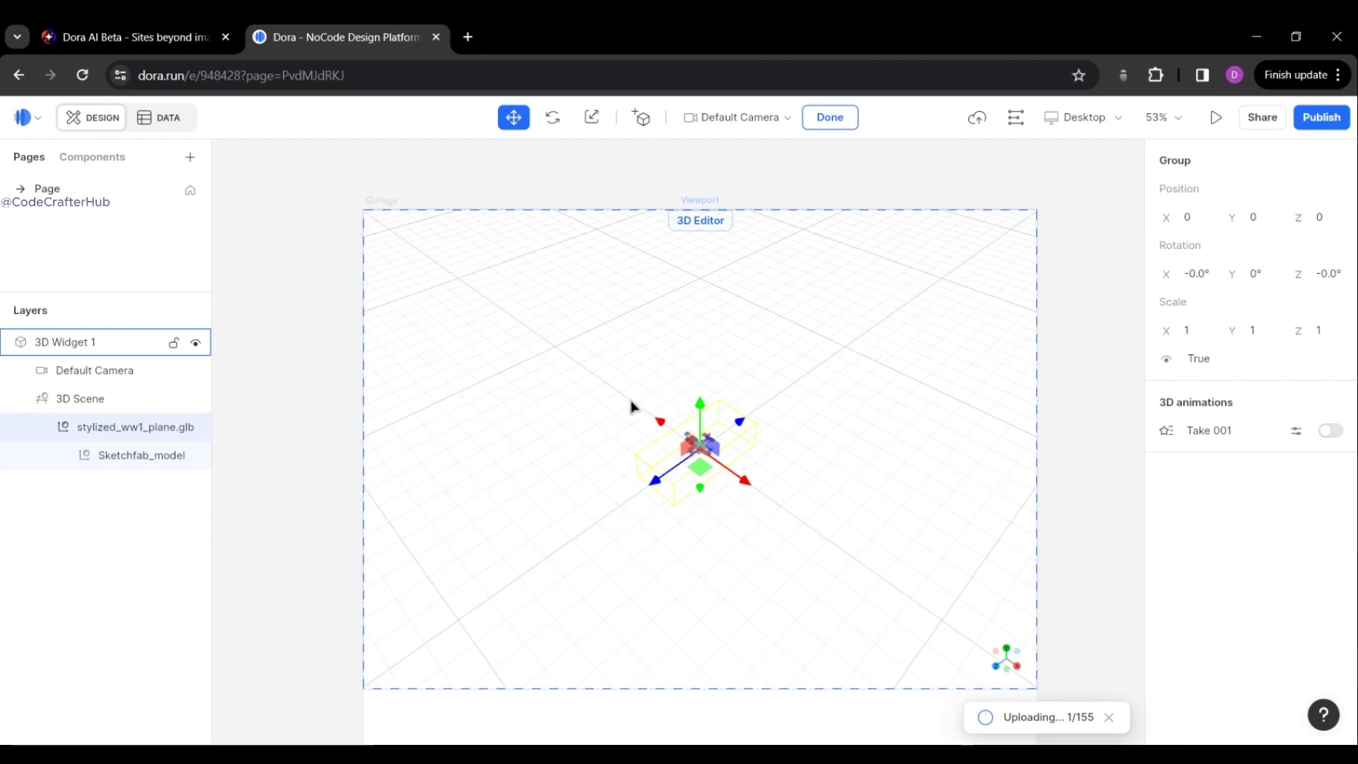
Add a solid fill to 3D Widget 1 and set its color to blue 318FB8.
{"action": "left_click", "coordinate": [67, 338]}
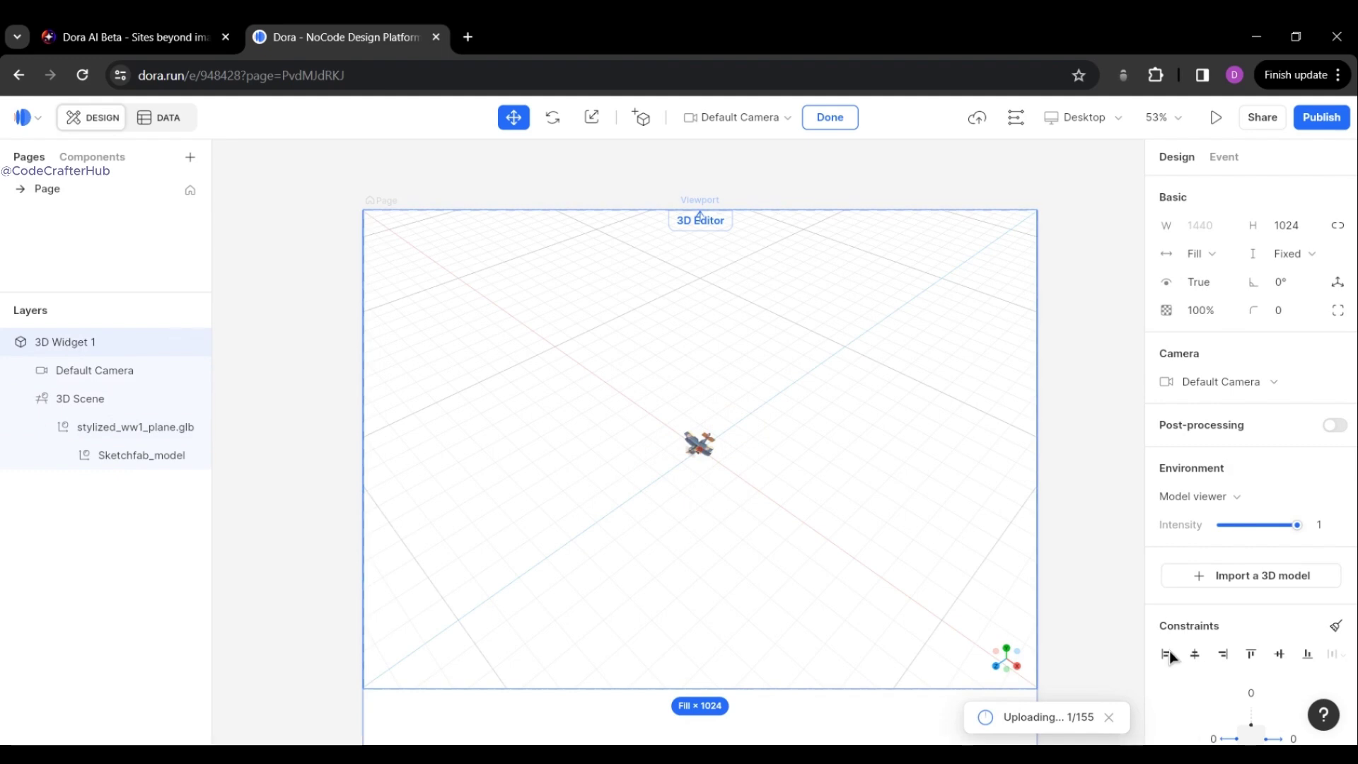
{"action": "scroll", "coordinate": [1225, 639], "scroll_direction": "down", "scroll_amount": 3}
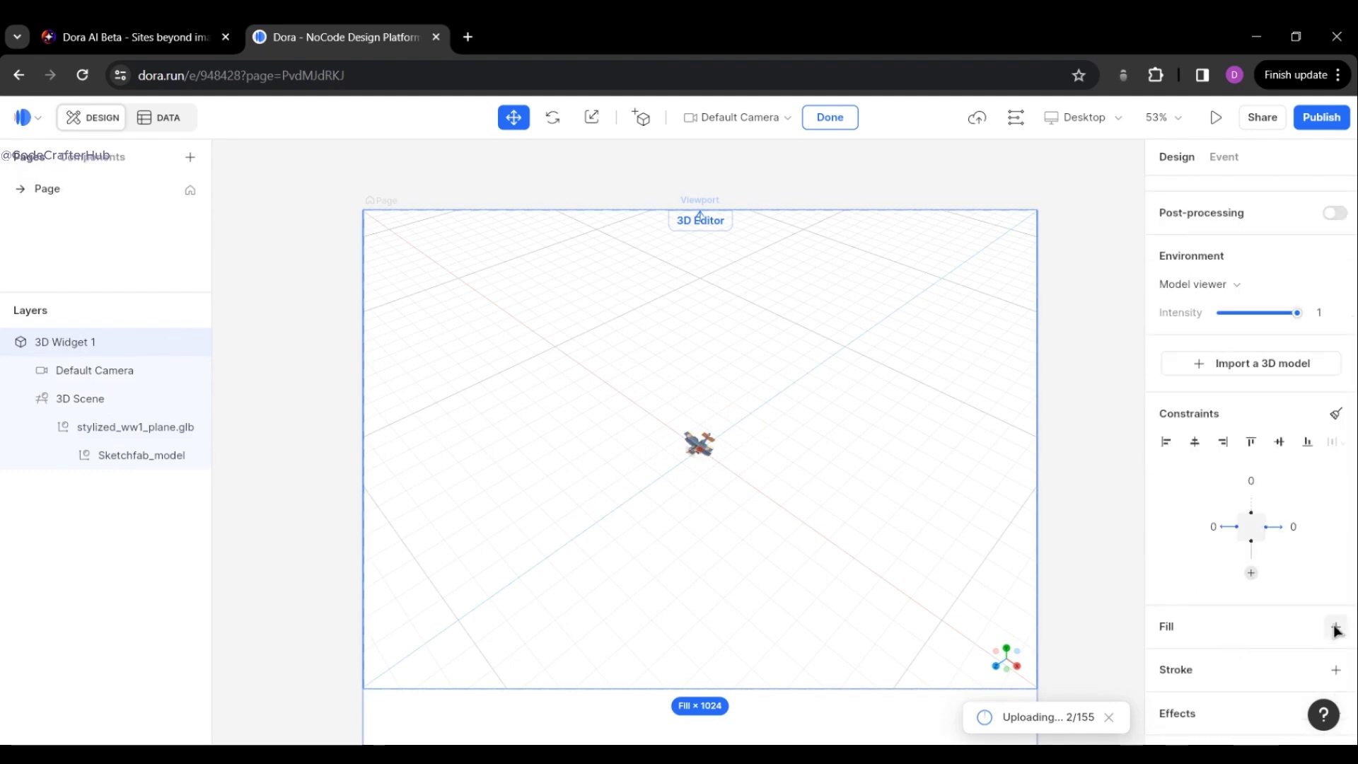
{"action": "left_click", "coordinate": [1335, 627]}
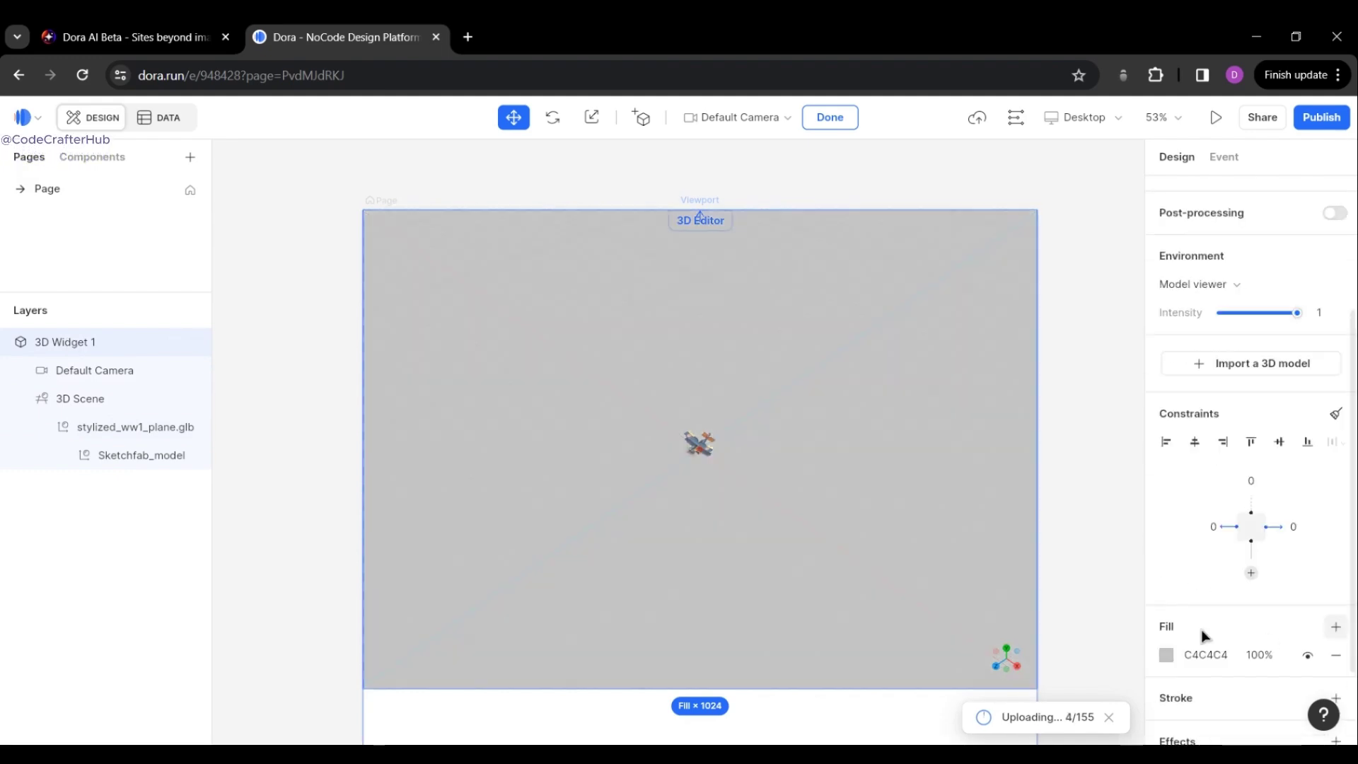
{"action": "left_click", "coordinate": [1167, 655]}
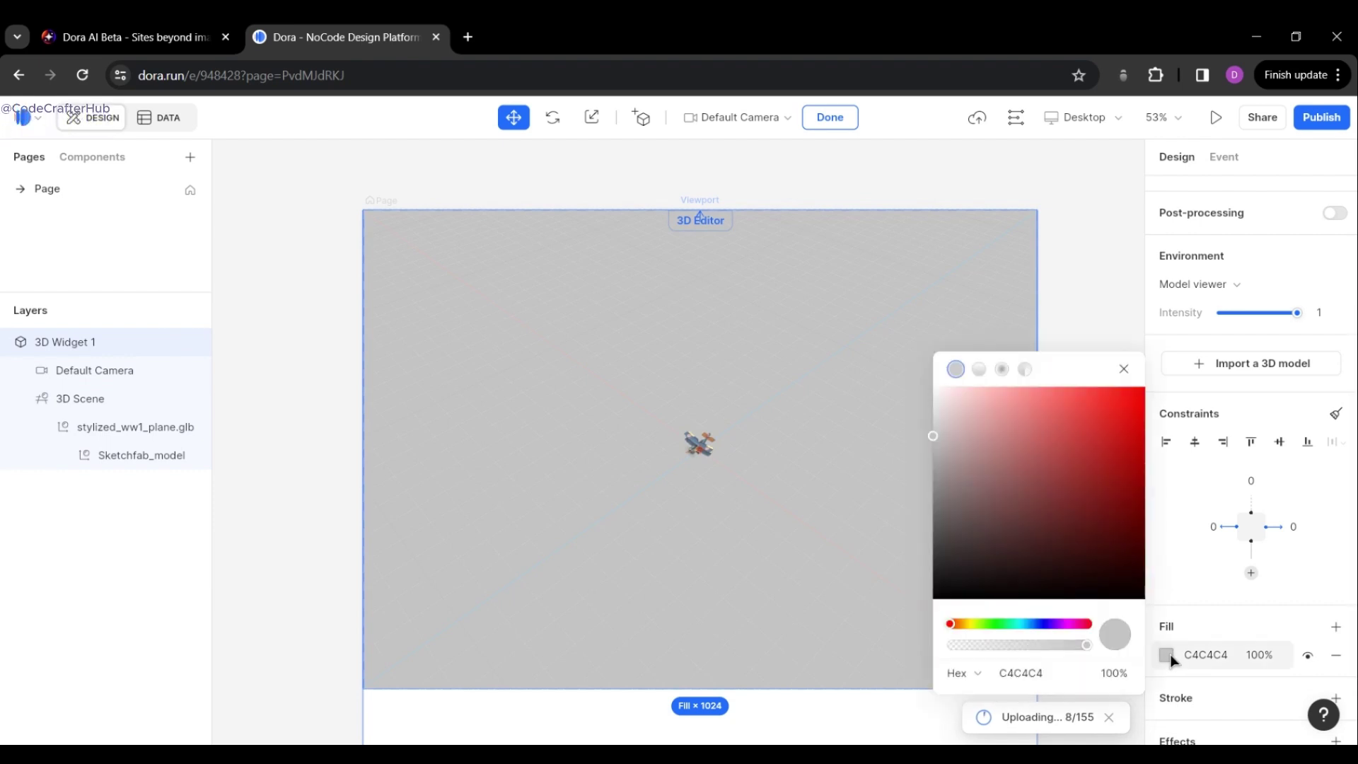
{"action": "left_click", "coordinate": [1026, 625]}
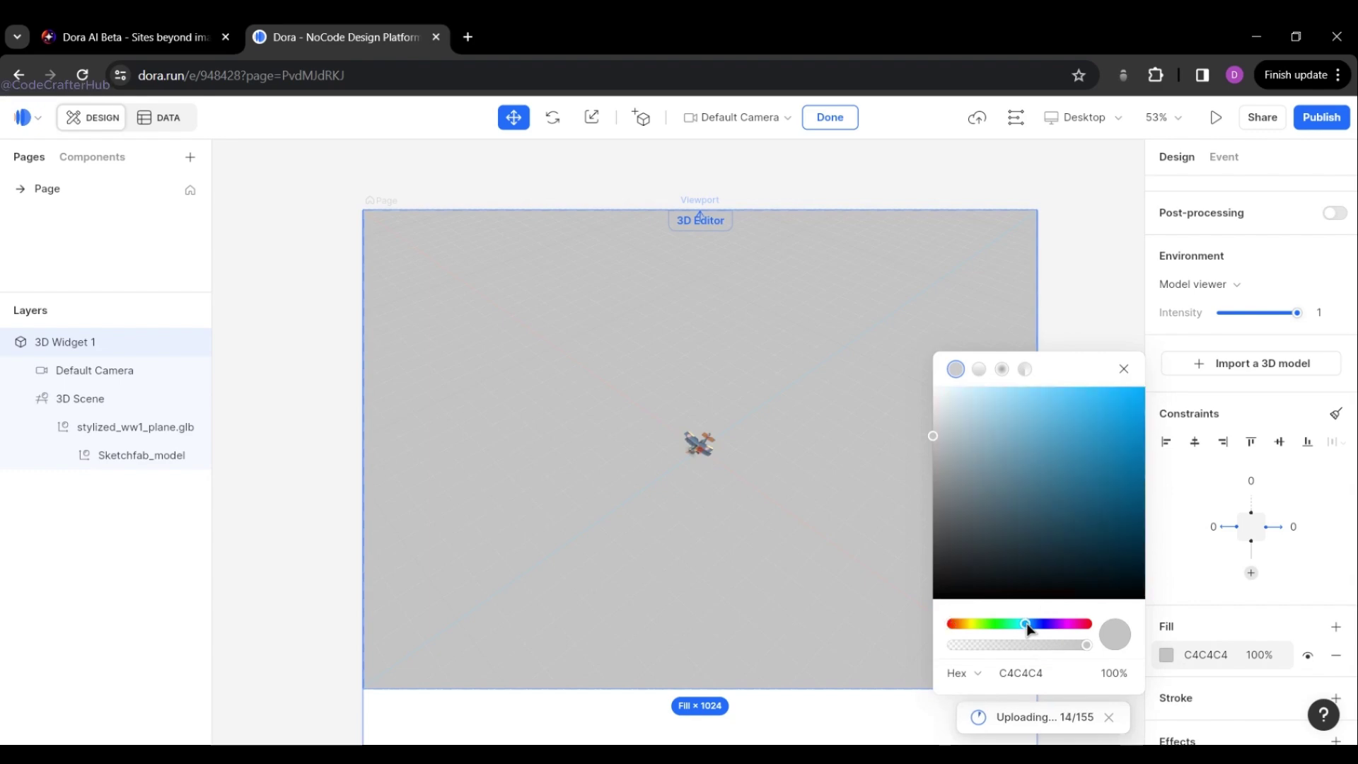
{"action": "left_click", "coordinate": [1118, 434]}
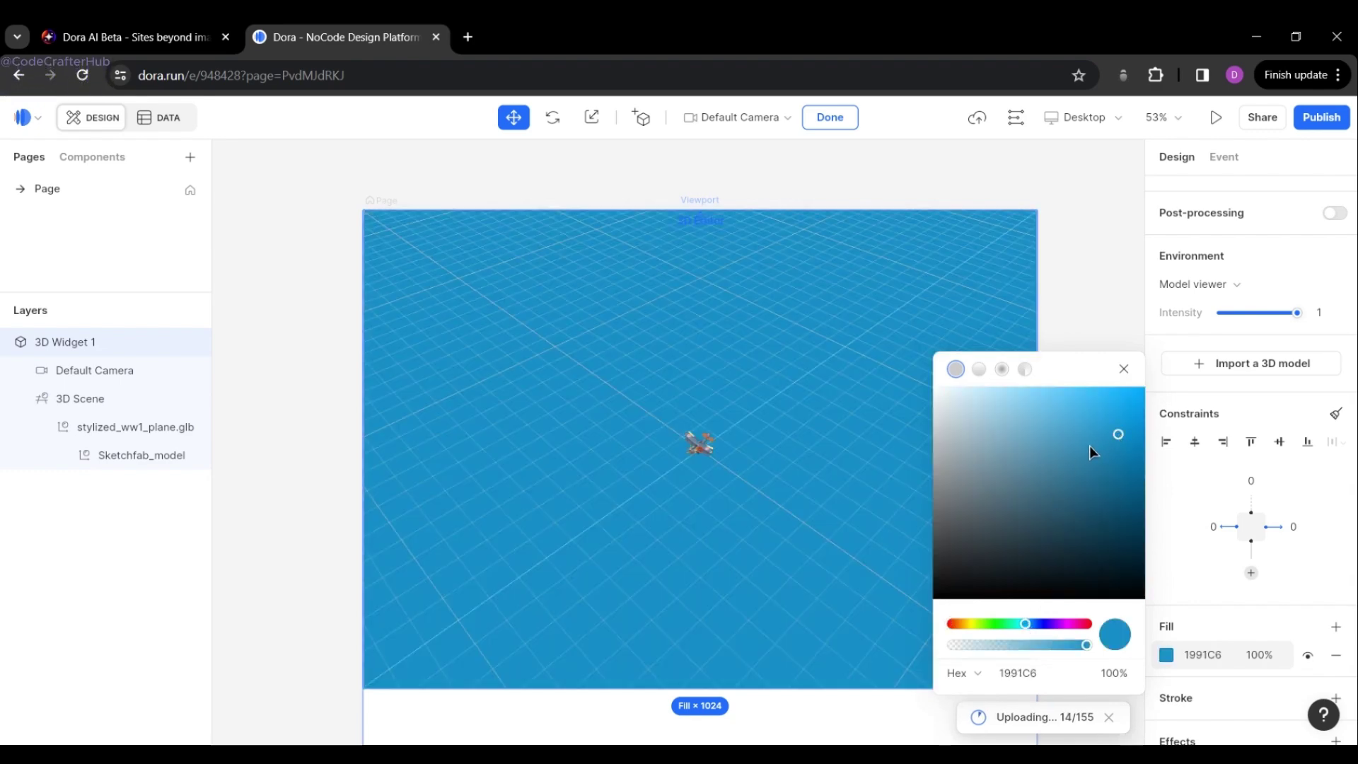
{"action": "left_click", "coordinate": [1089, 447]}
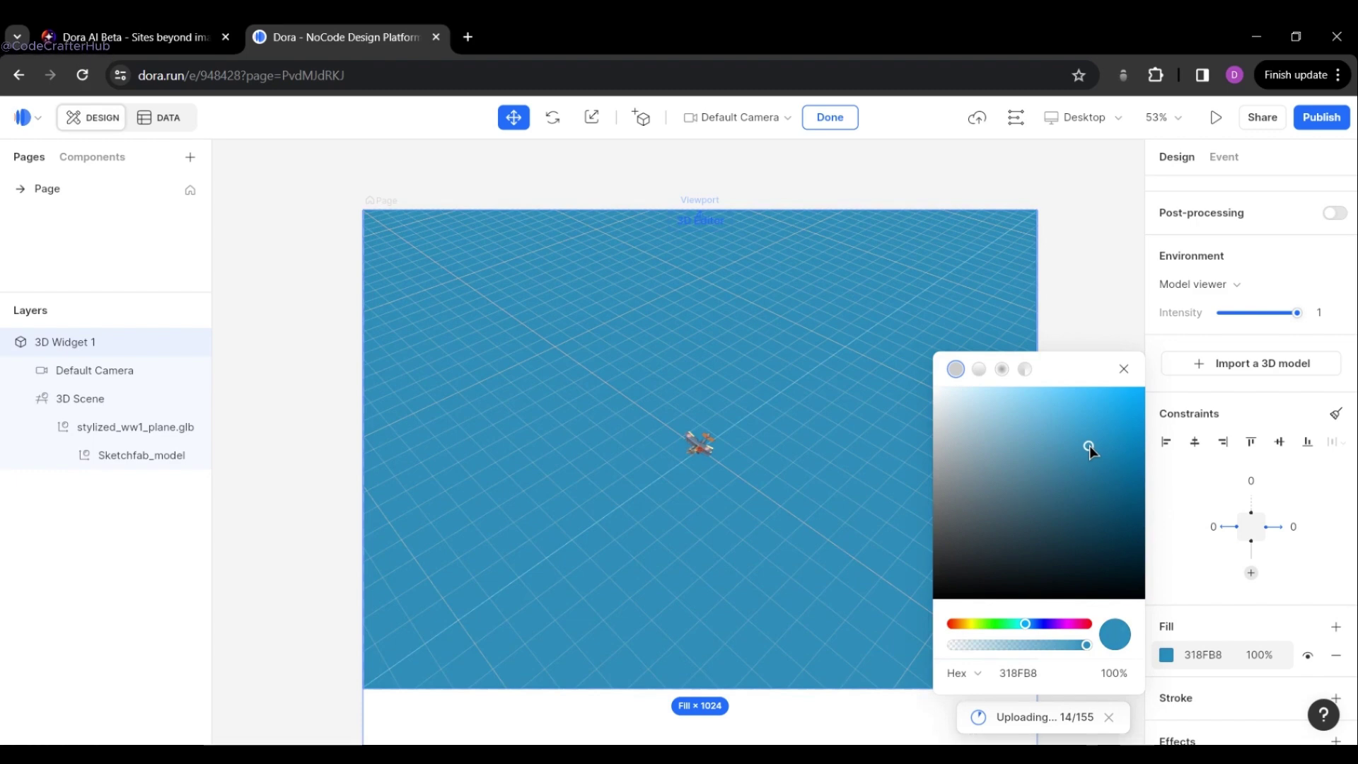
{"action": "left_click", "coordinate": [1124, 369]}
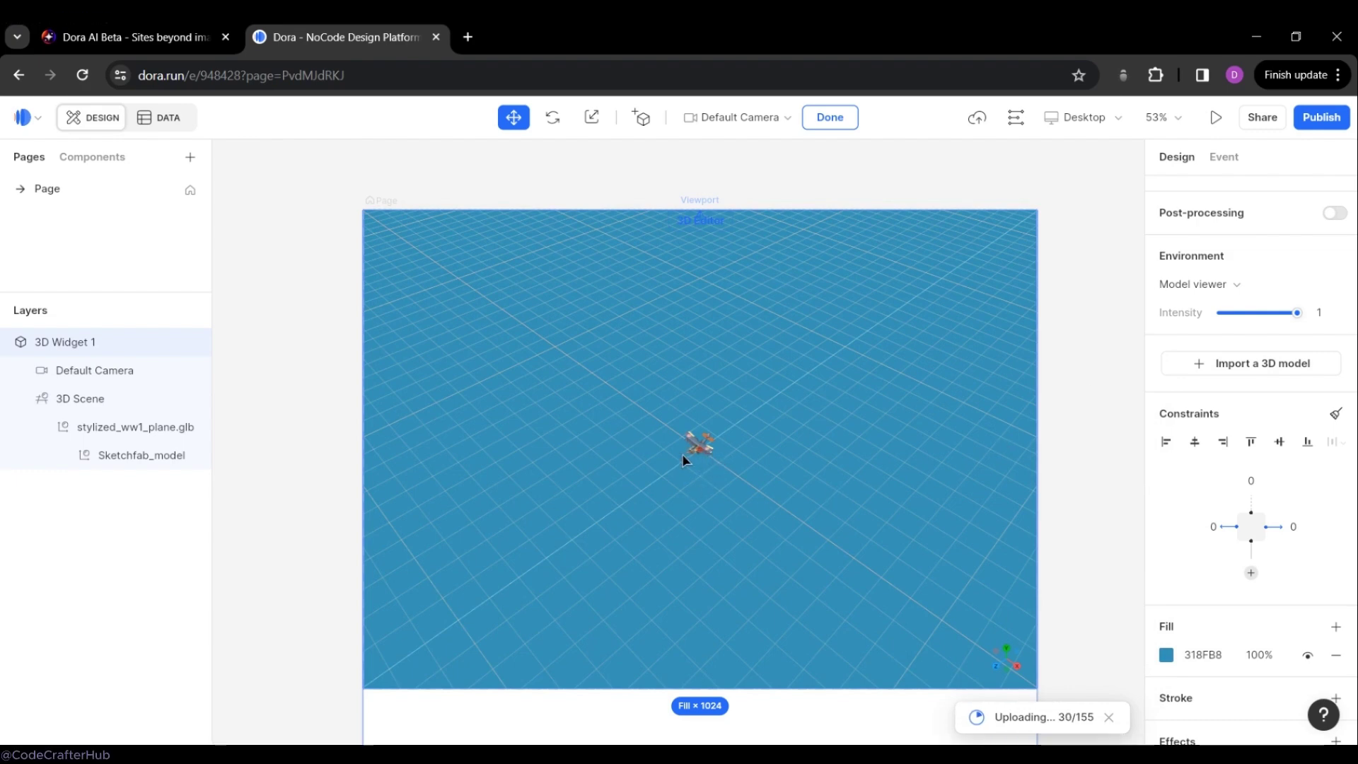
Bring the default camera closer to the plane, to a distance of about 3.71.
{"action": "left_click", "coordinate": [105, 431]}
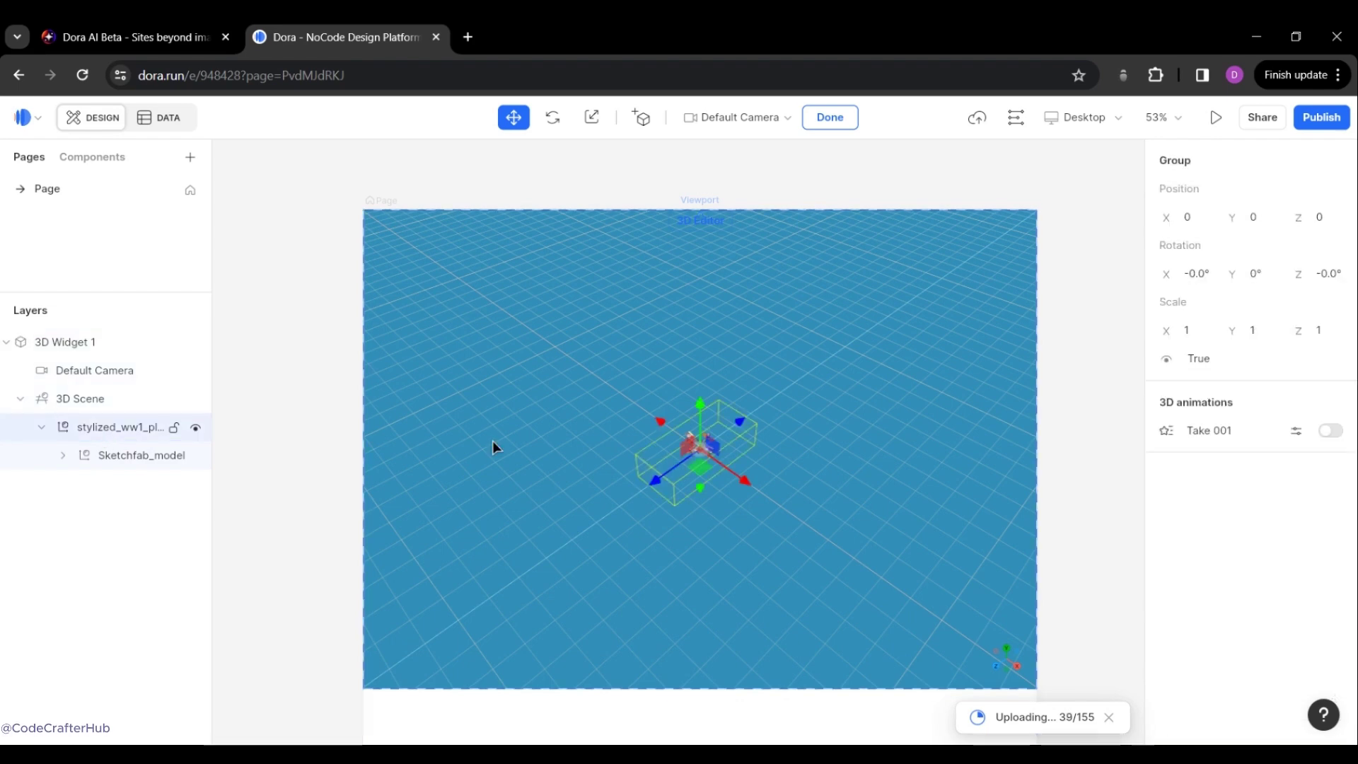
{"action": "left_click", "coordinate": [780, 461]}
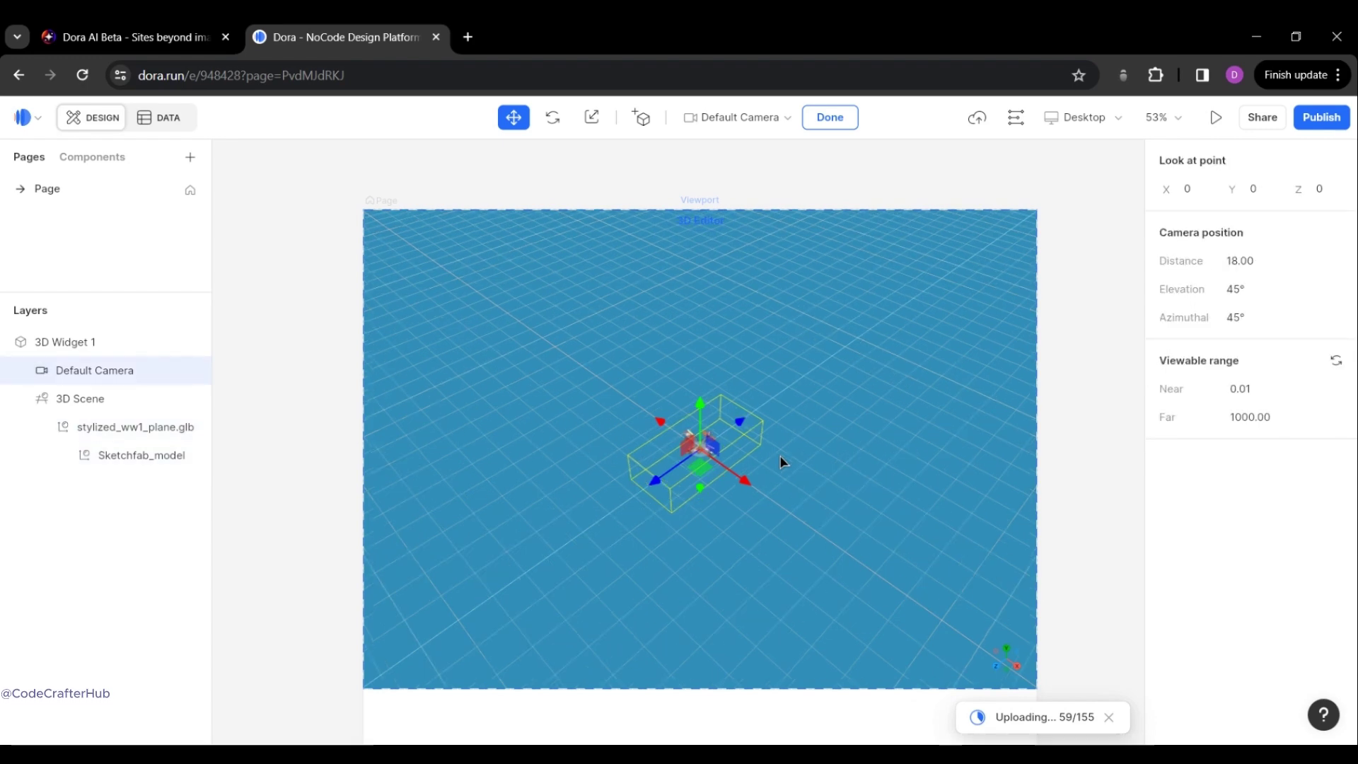
{"action": "scroll", "coordinate": [781, 461], "scroll_direction": "up", "scroll_amount": 10}
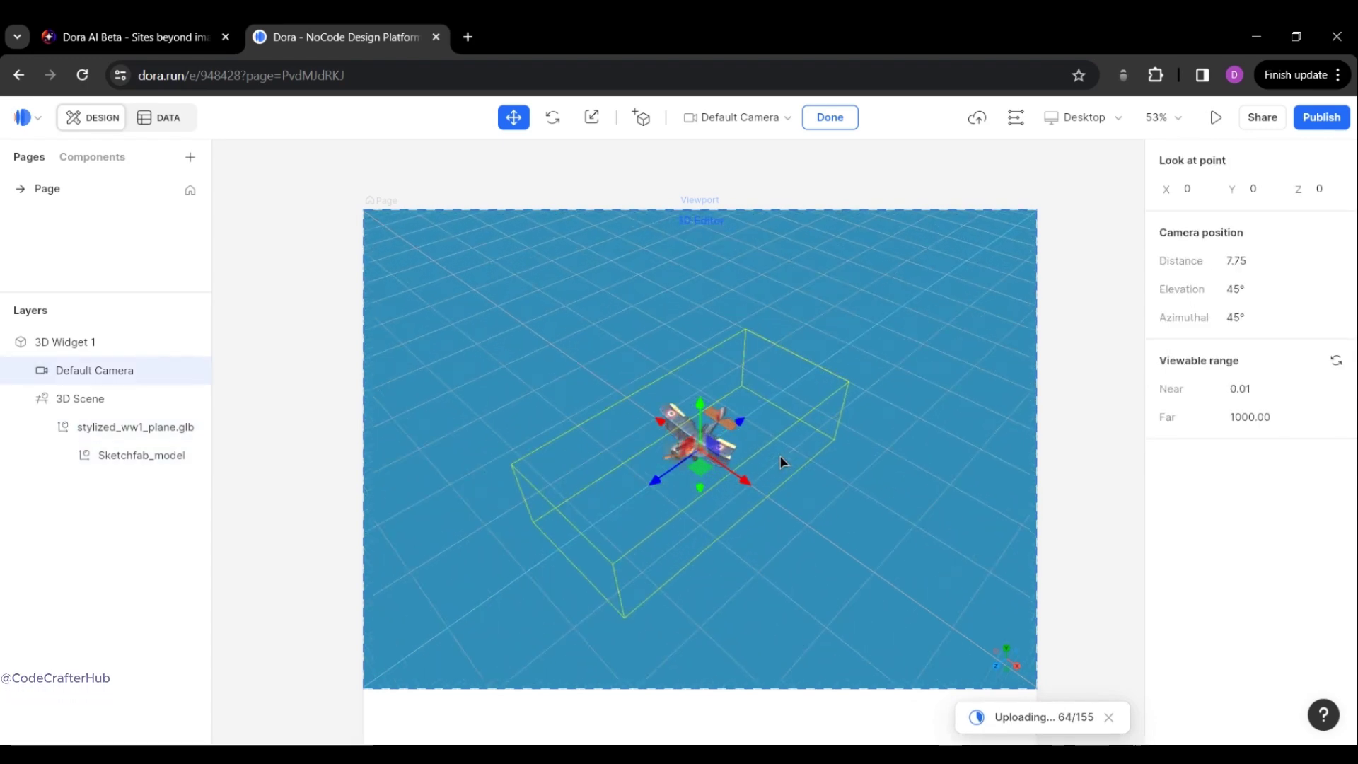
{"action": "scroll", "coordinate": [781, 461], "scroll_direction": "up", "scroll_amount": 3}
{"action": "scroll", "coordinate": [781, 461], "scroll_direction": "up", "scroll_amount": 1}
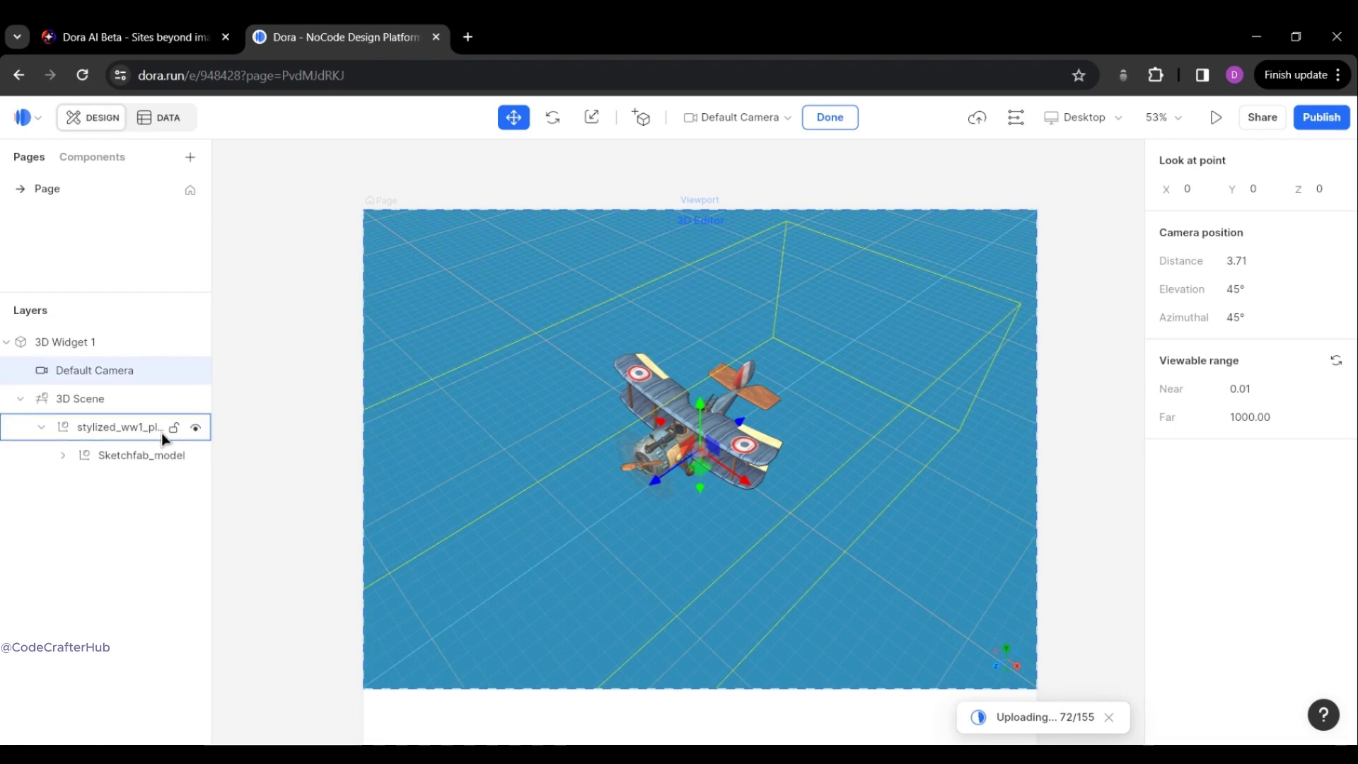
Move the plane model to about 0.11 on X and 0.22 on Y.
{"action": "left_click", "coordinate": [64, 428]}
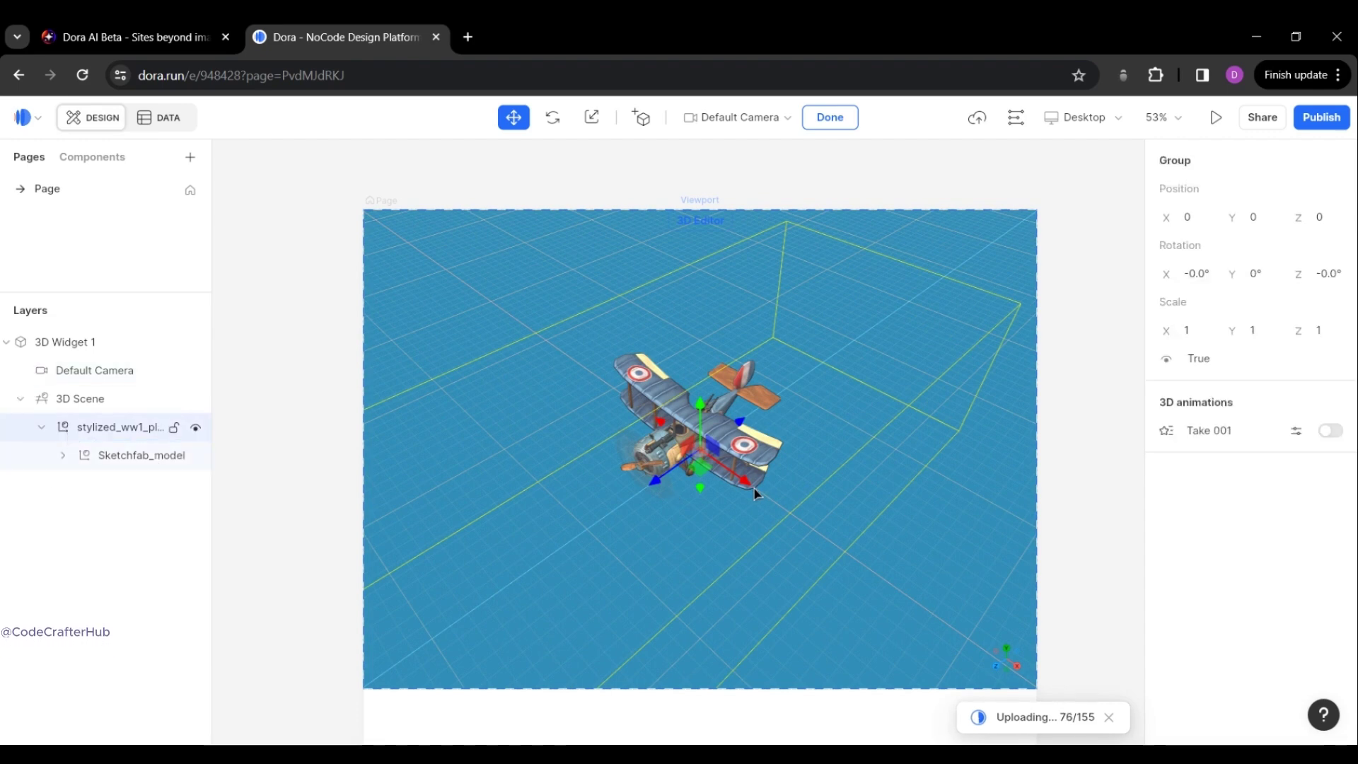
{"action": "left_click_drag", "start_coordinate": [699, 410], "coordinate": [698, 383]}
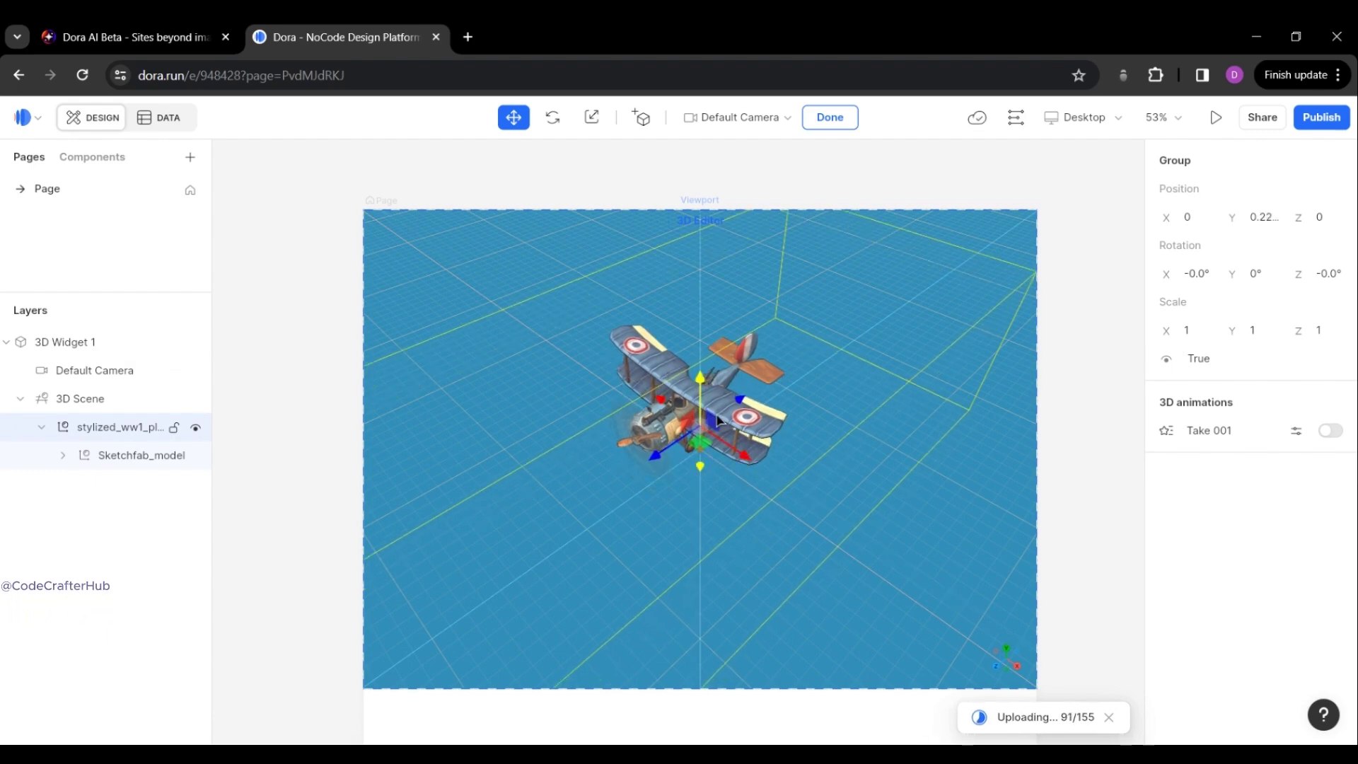
{"action": "left_click_drag", "start_coordinate": [769, 468], "coordinate": [771, 469]}
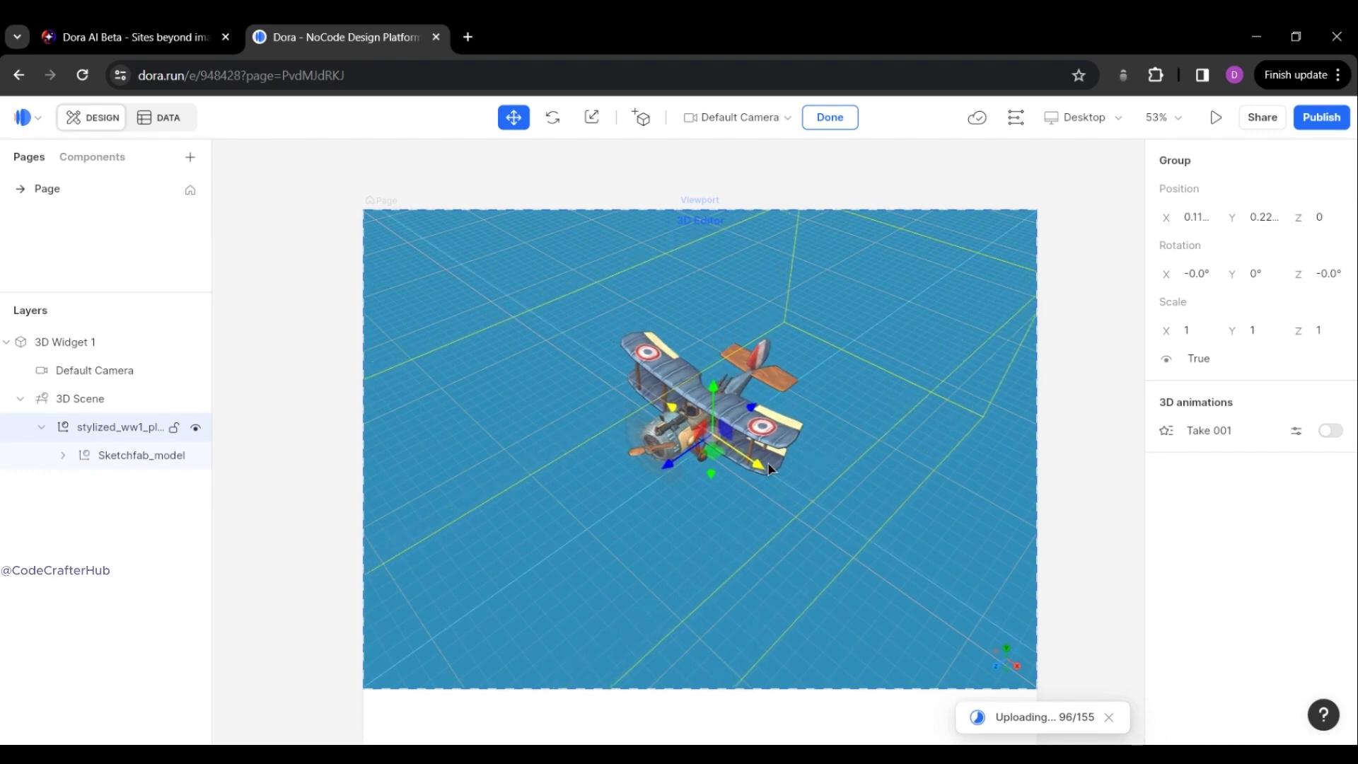
Set the camera to about 2.70 distance, 25° elevation and 28° azimuth, and lower the plane to about 0.09 on Y.
{"action": "left_click_drag", "start_coordinate": [631, 501], "coordinate": [638, 503]}
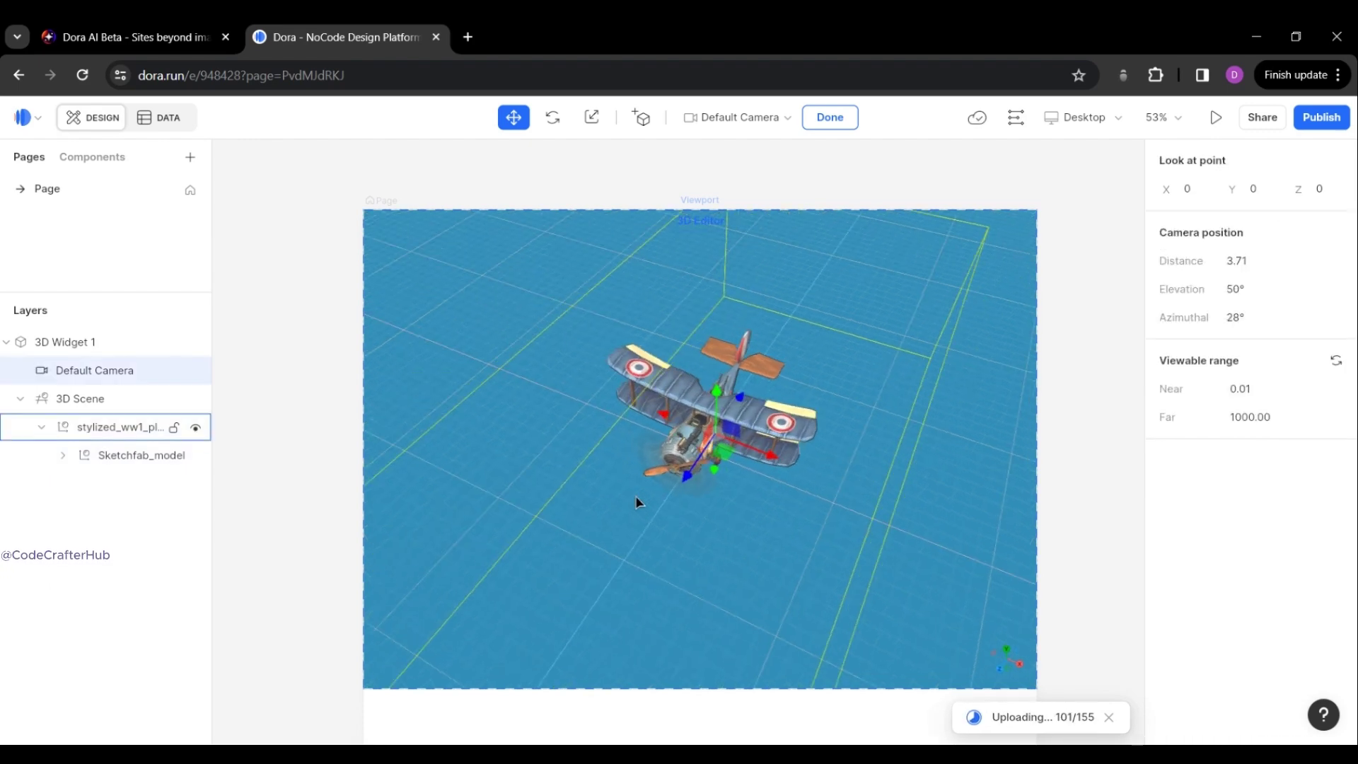
{"action": "left_click_drag", "start_coordinate": [709, 539], "coordinate": [705, 511]}
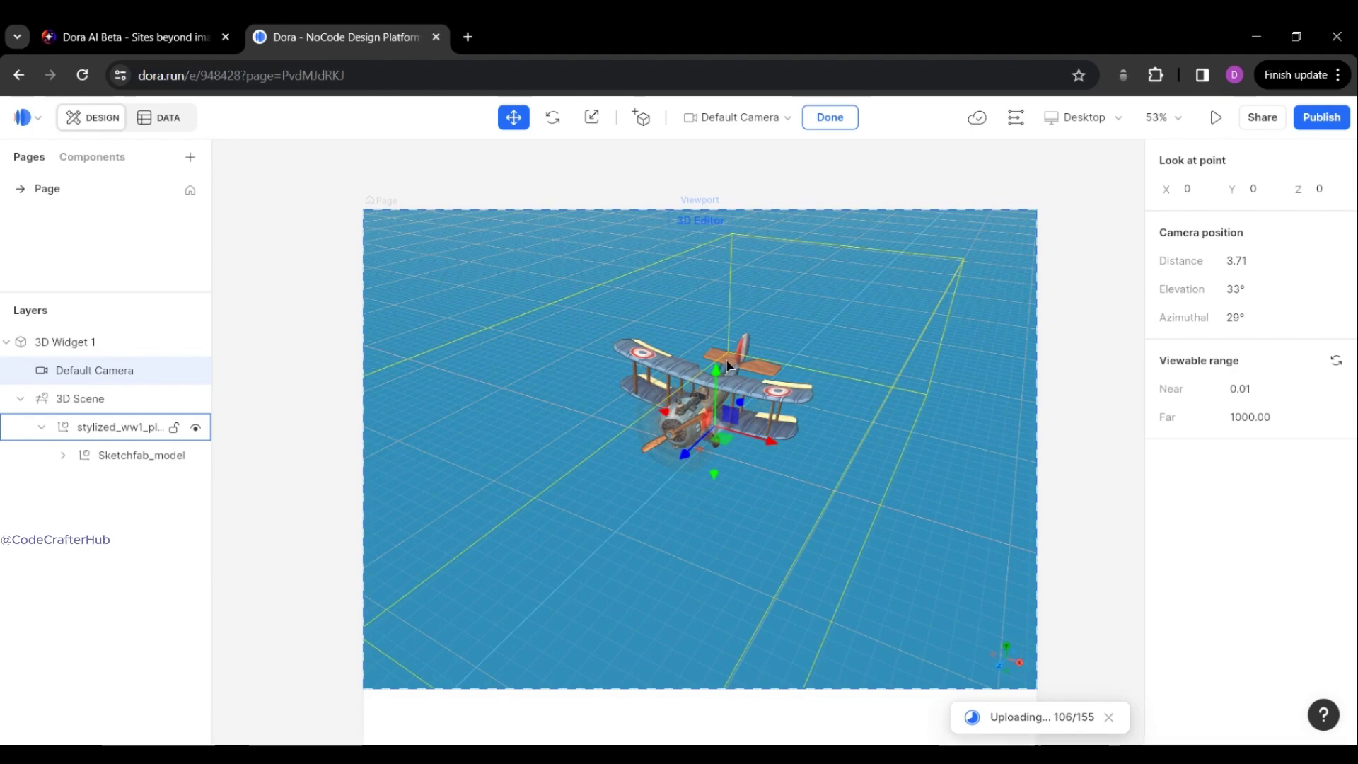
{"action": "scroll", "coordinate": [733, 344], "scroll_direction": "up", "scroll_amount": 3}
{"action": "mouse_move", "coordinate": [717, 264]}
{"action": "left_mouse_down"}
{"action": "mouse_move", "coordinate": [696, 316]}
{"action": "mouse_move", "coordinate": [697, 273]}
{"action": "mouse_move", "coordinate": [718, 251]}
{"action": "left_mouse_up"}
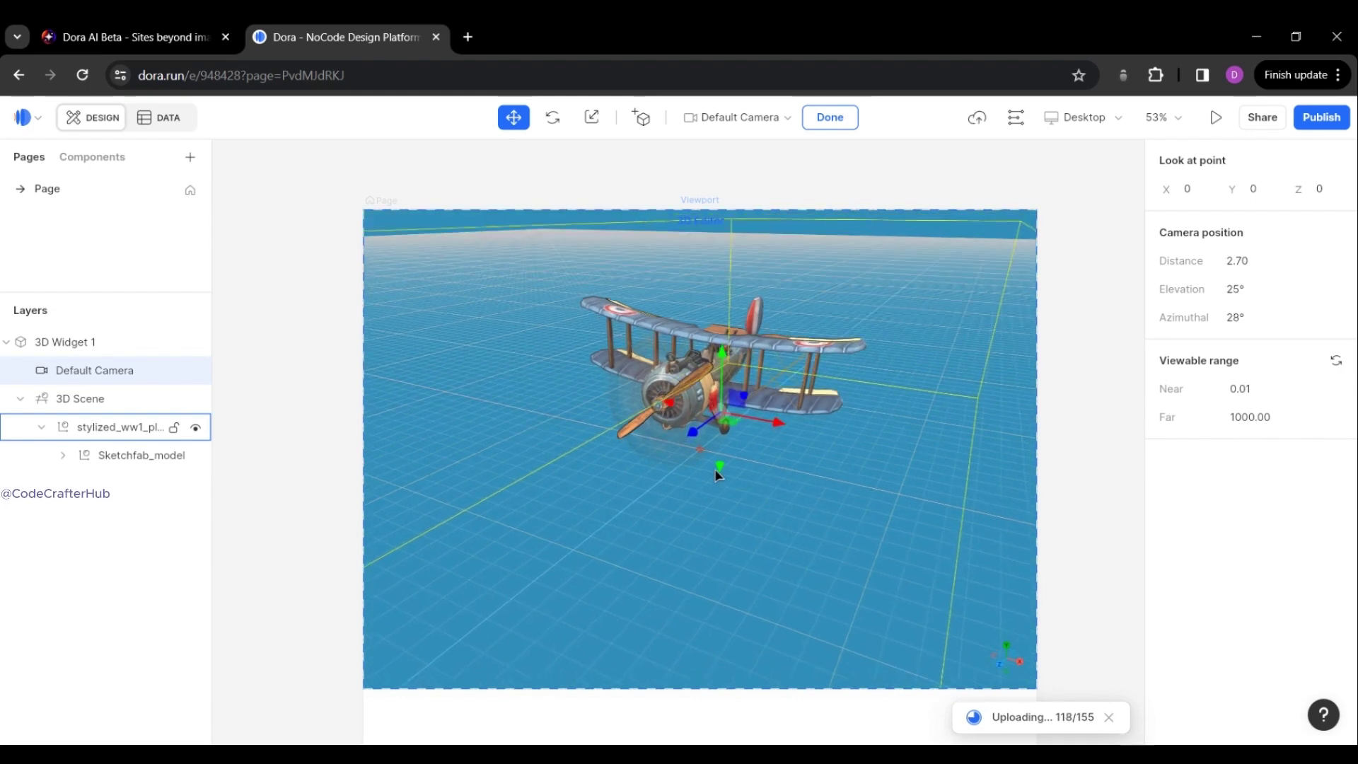
{"action": "left_click_drag", "start_coordinate": [721, 479], "coordinate": [727, 493]}
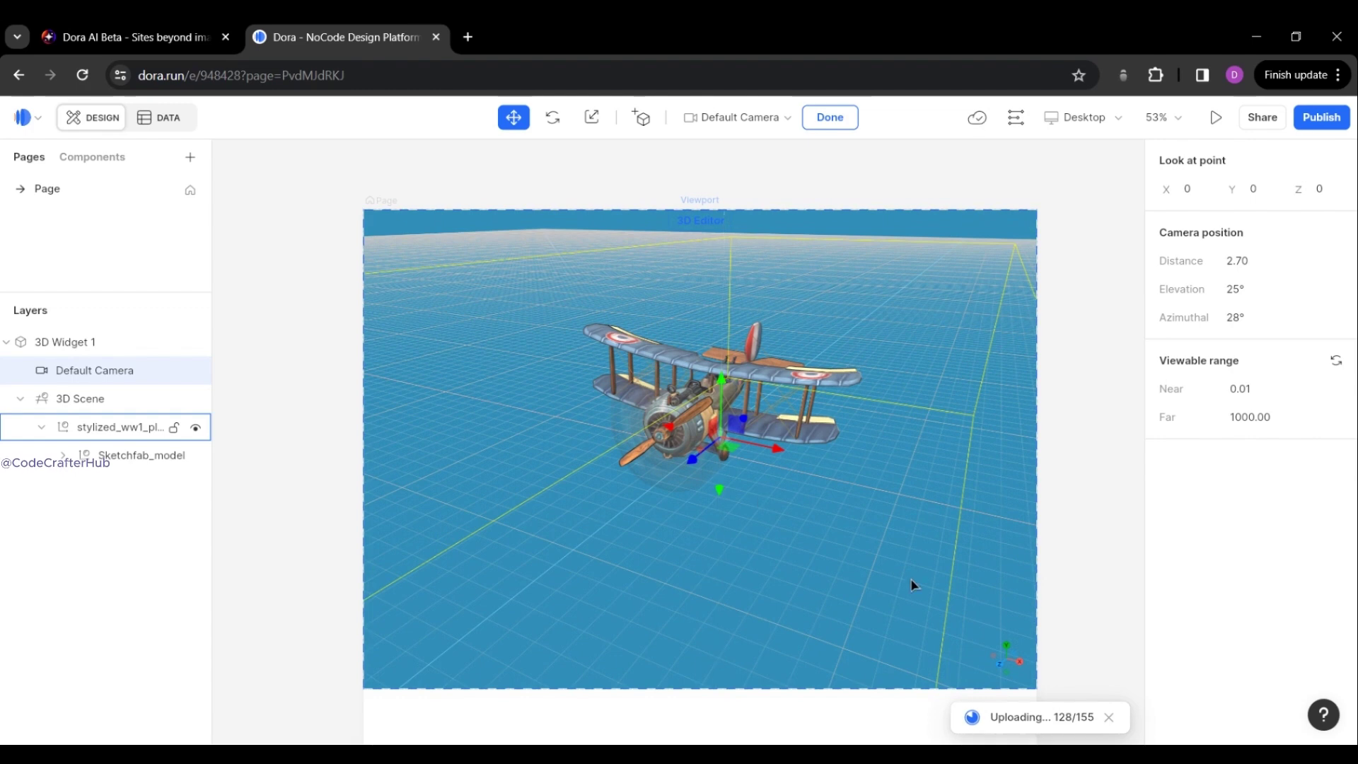
Enable the Take 001 animation on the stylized_ww1_plane.glb group and preview the page.
{"action": "left_click", "coordinate": [92, 427]}
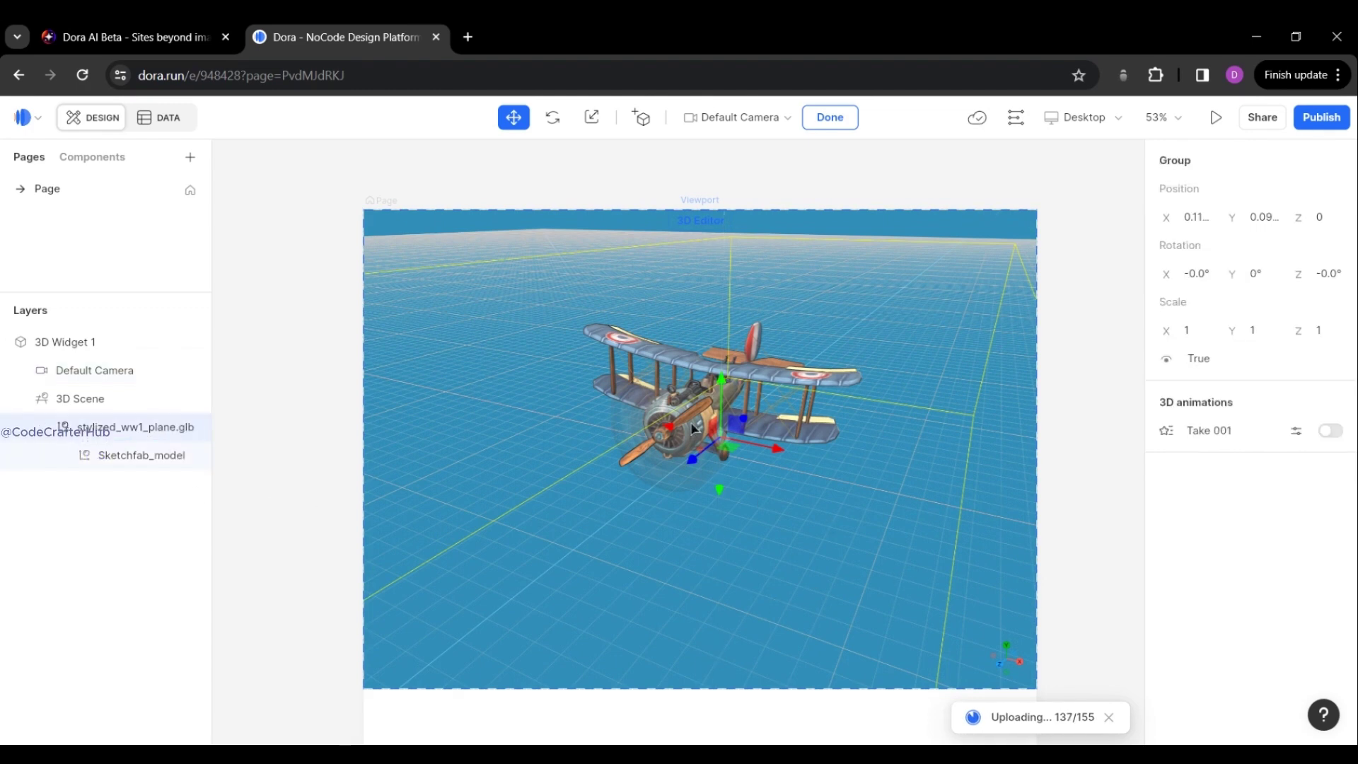
{"action": "left_click", "coordinate": [1331, 432]}
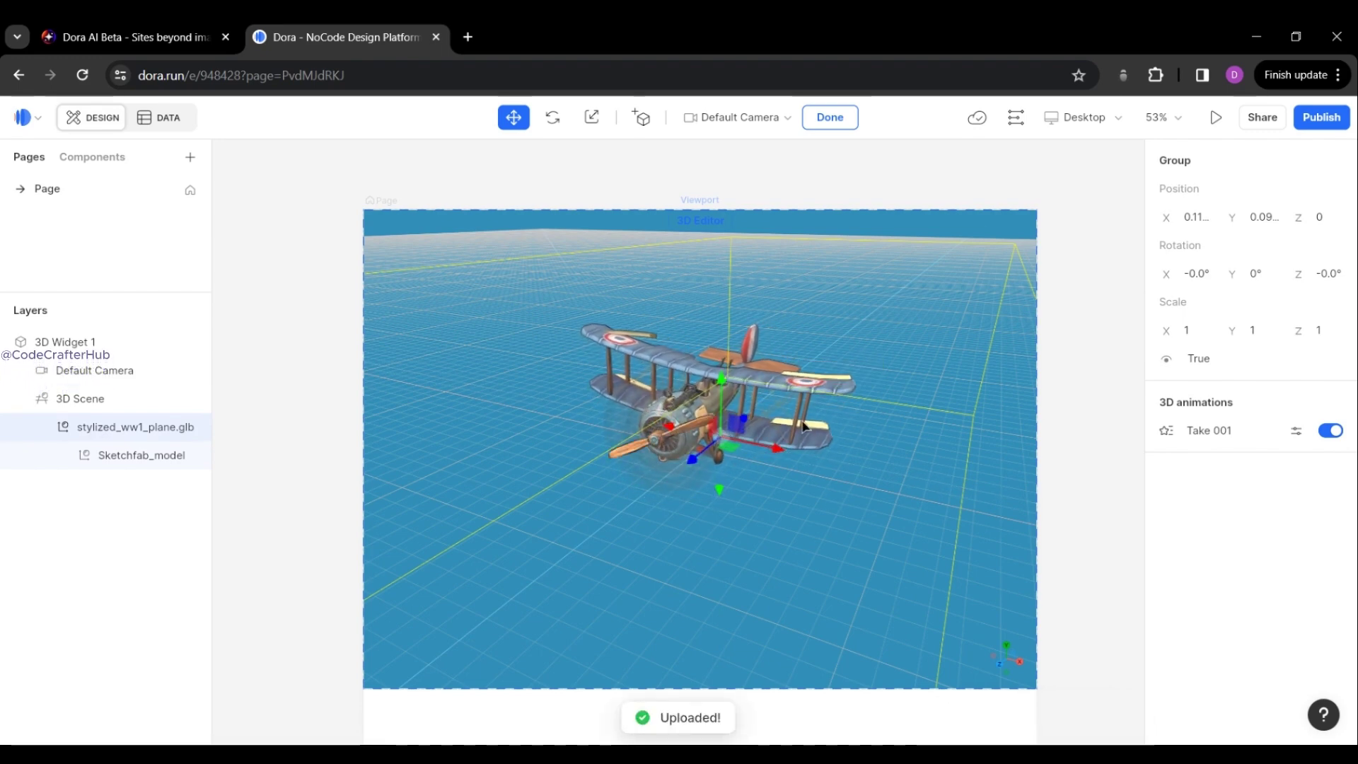
{"action": "left_click", "coordinate": [1216, 118]}
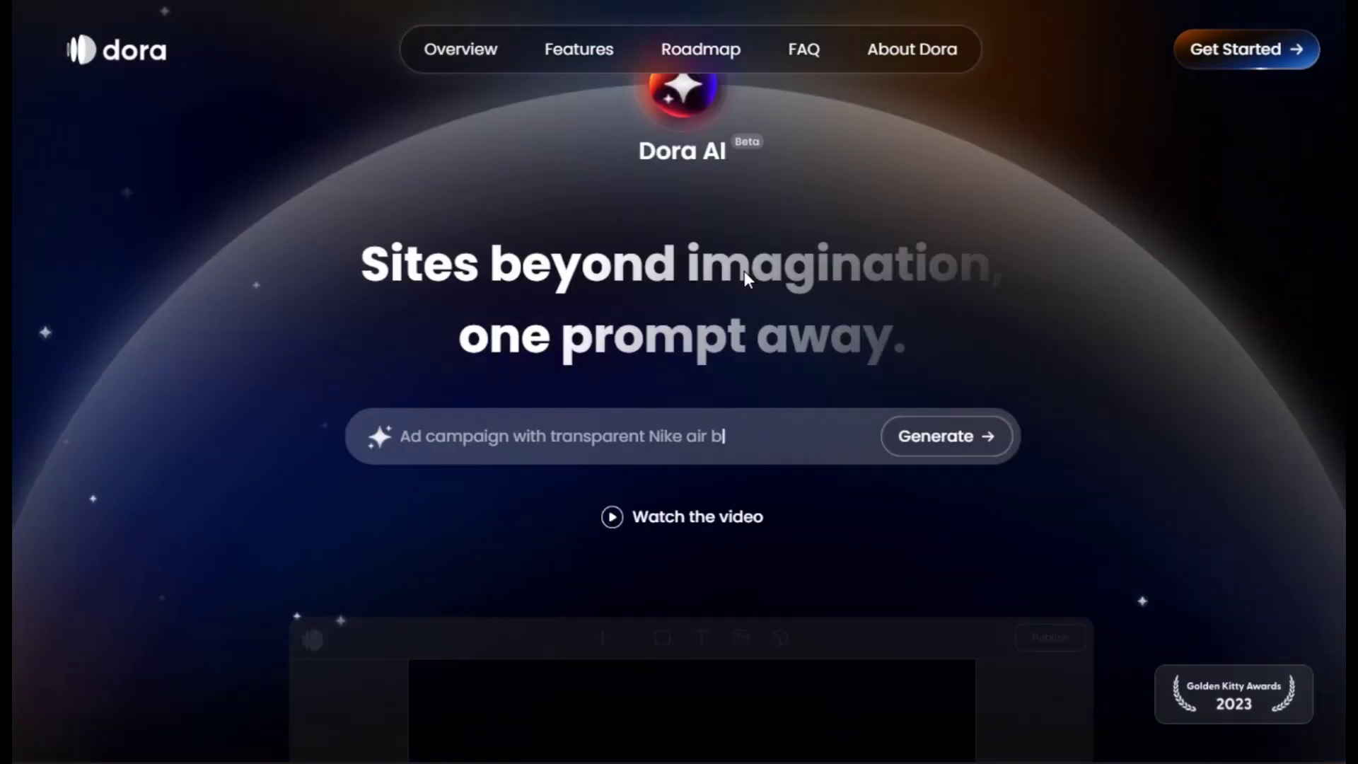
Look through the Dora AI homepage from the prompt hero down to the AI Pipeline section.
{"action": "scroll", "coordinate": [744, 270], "scroll_direction": "down", "scroll_amount": 5}
{"action": "scroll", "coordinate": [748, 279], "scroll_direction": "down", "scroll_amount": 10}
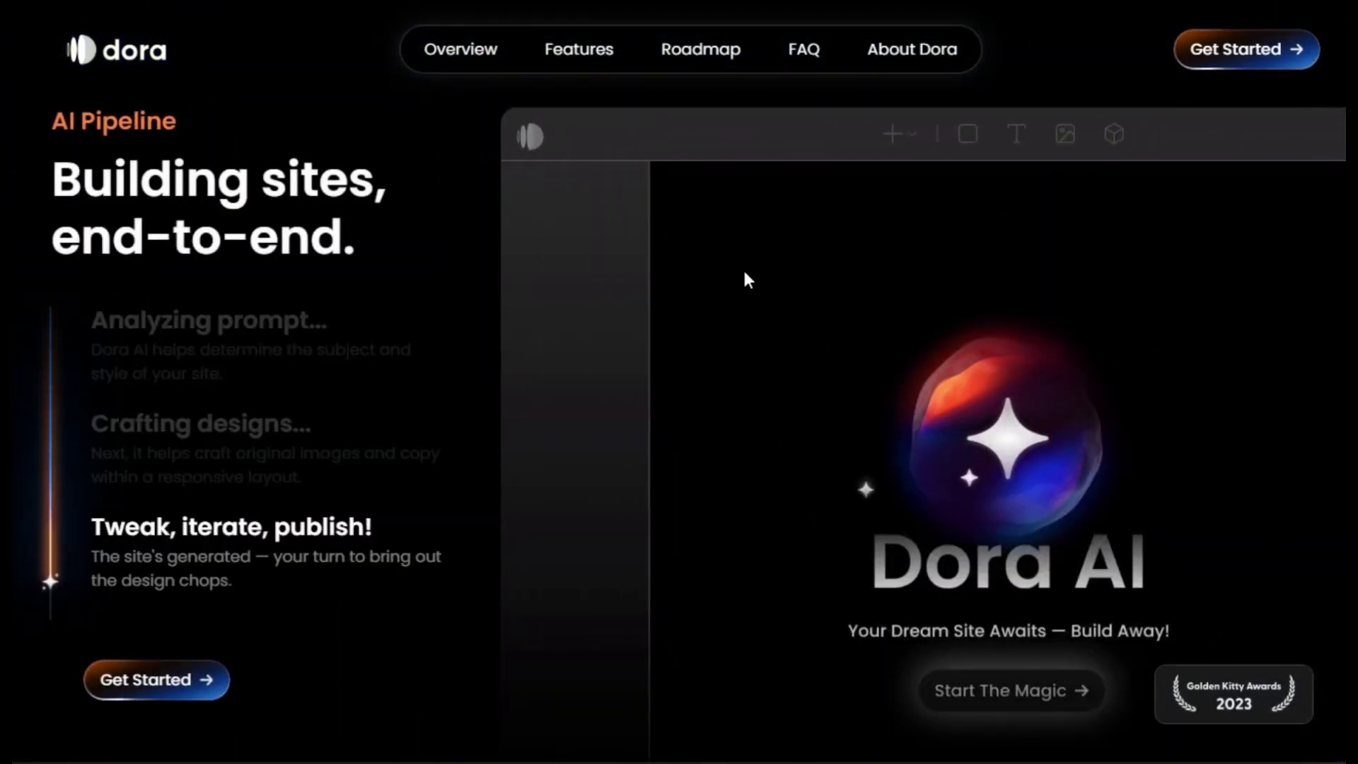
Look through the rest of the Dora AI homepage, from Key Features through the Roadmap and FAQ sections down to the footer.
{"action": "scroll", "coordinate": [745, 273], "scroll_direction": "down", "scroll_amount": 10}
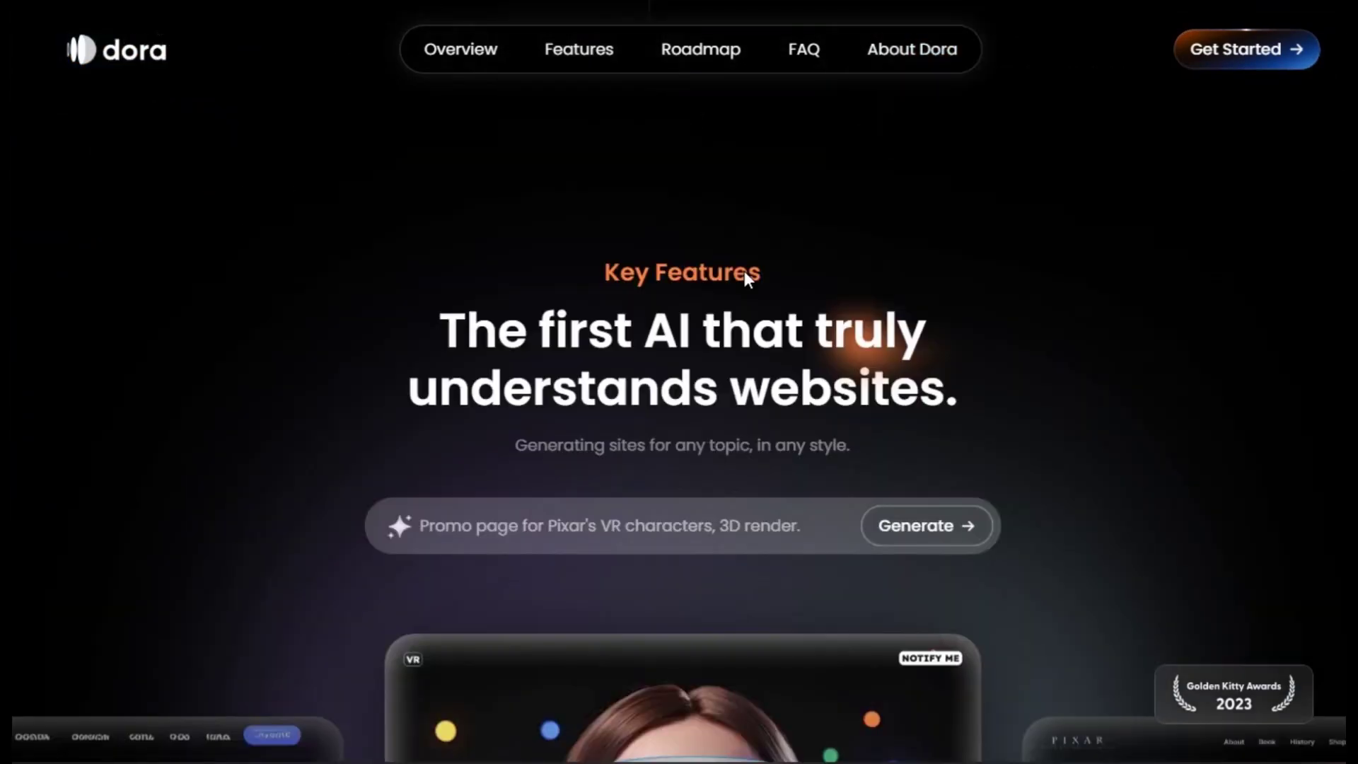
{"action": "scroll", "coordinate": [746, 279], "scroll_direction": "down", "scroll_amount": 10}
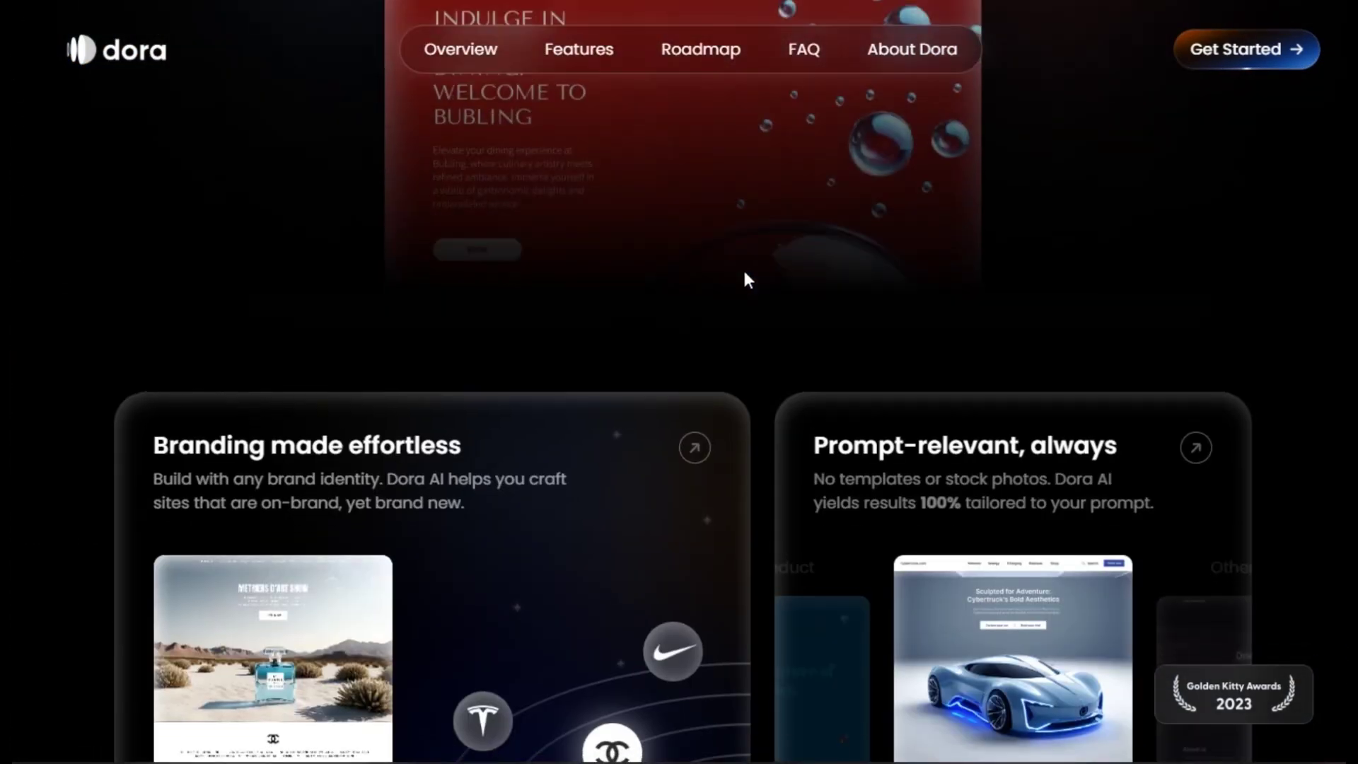
{"action": "scroll", "coordinate": [744, 273], "scroll_direction": "down", "scroll_amount": 15}
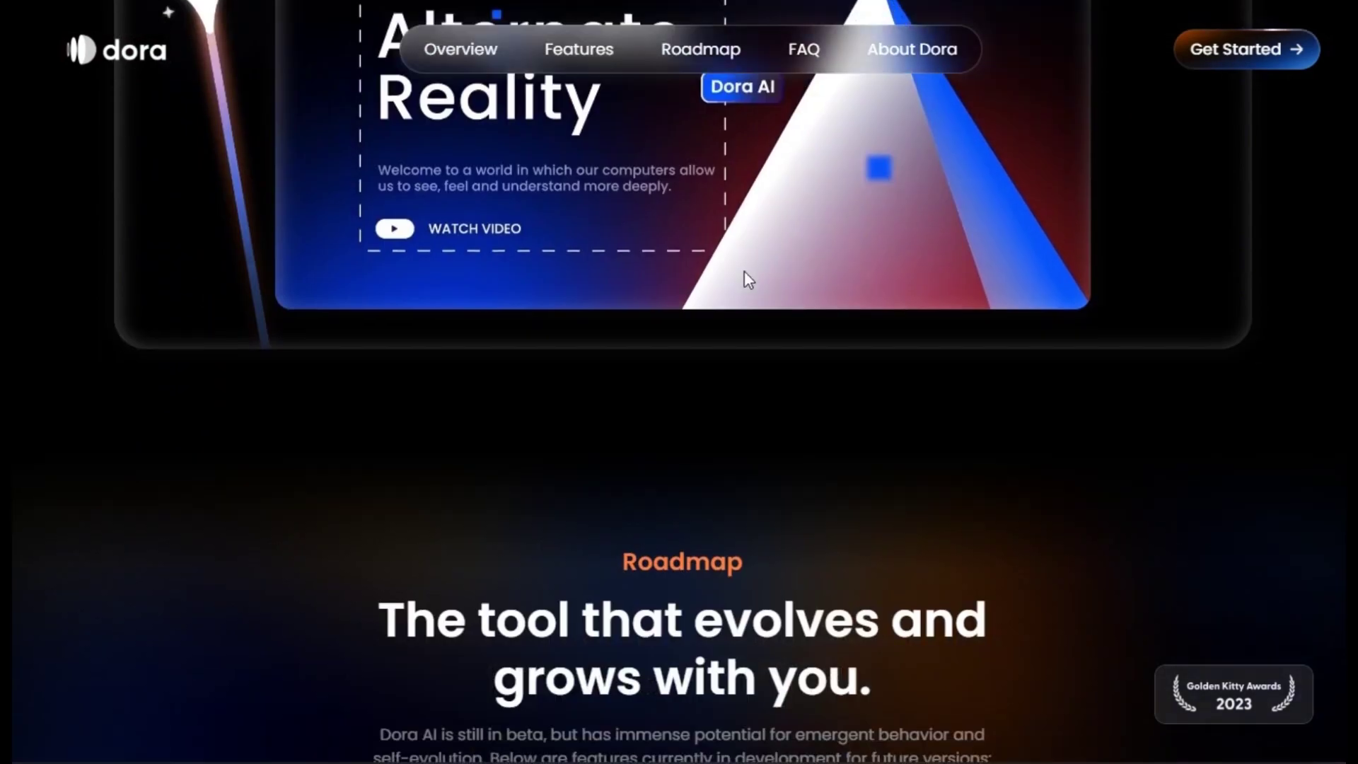
{"action": "scroll", "coordinate": [744, 274], "scroll_direction": "down", "scroll_amount": 15}
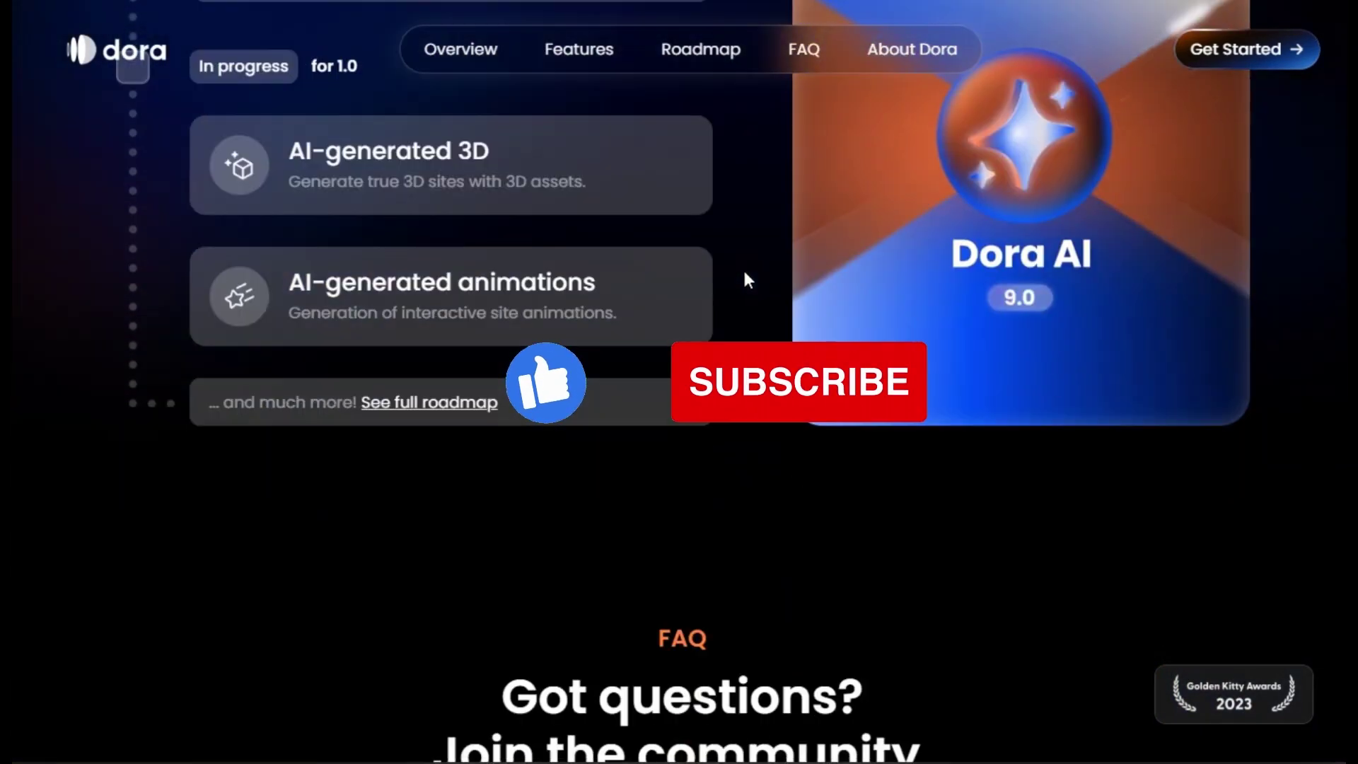
{"action": "scroll", "coordinate": [745, 274], "scroll_direction": "down", "scroll_amount": 15}
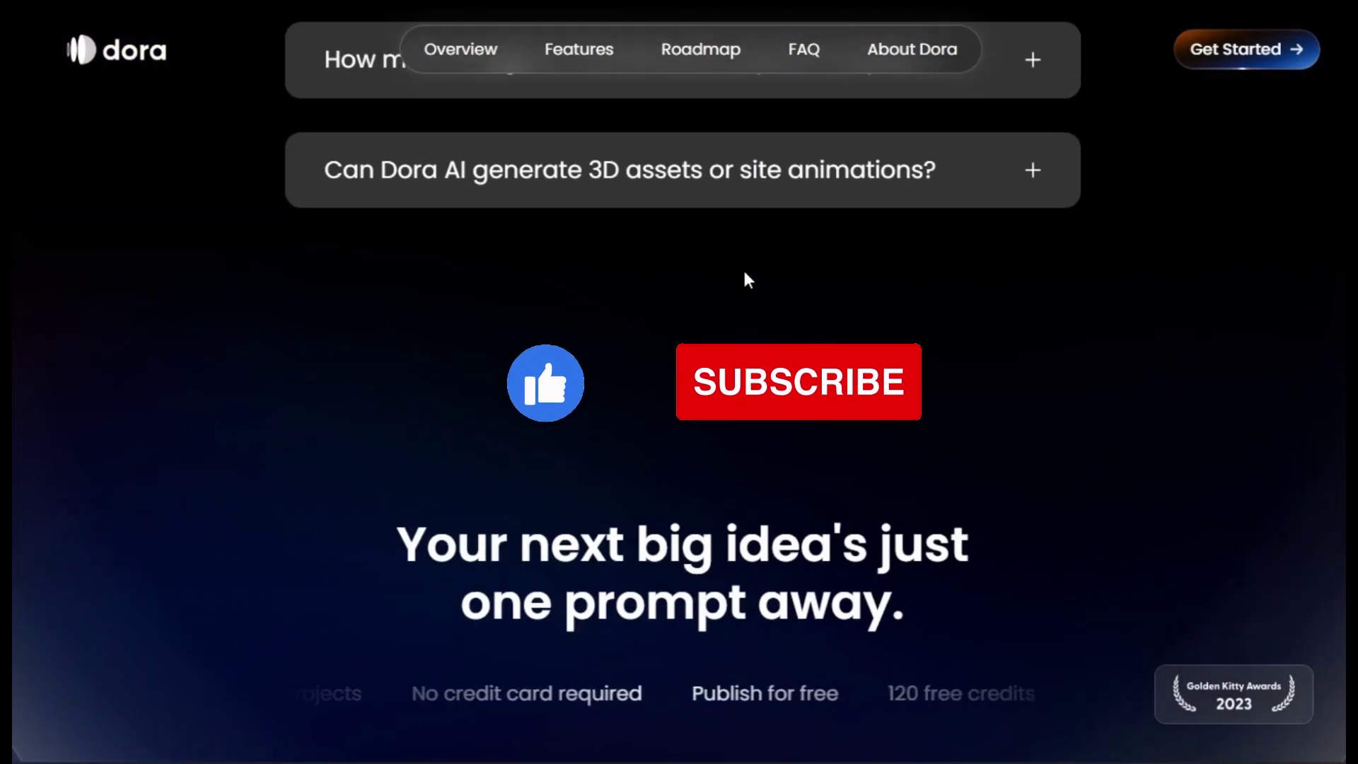
{"action": "scroll", "coordinate": [745, 274], "scroll_direction": "down", "scroll_amount": 10}
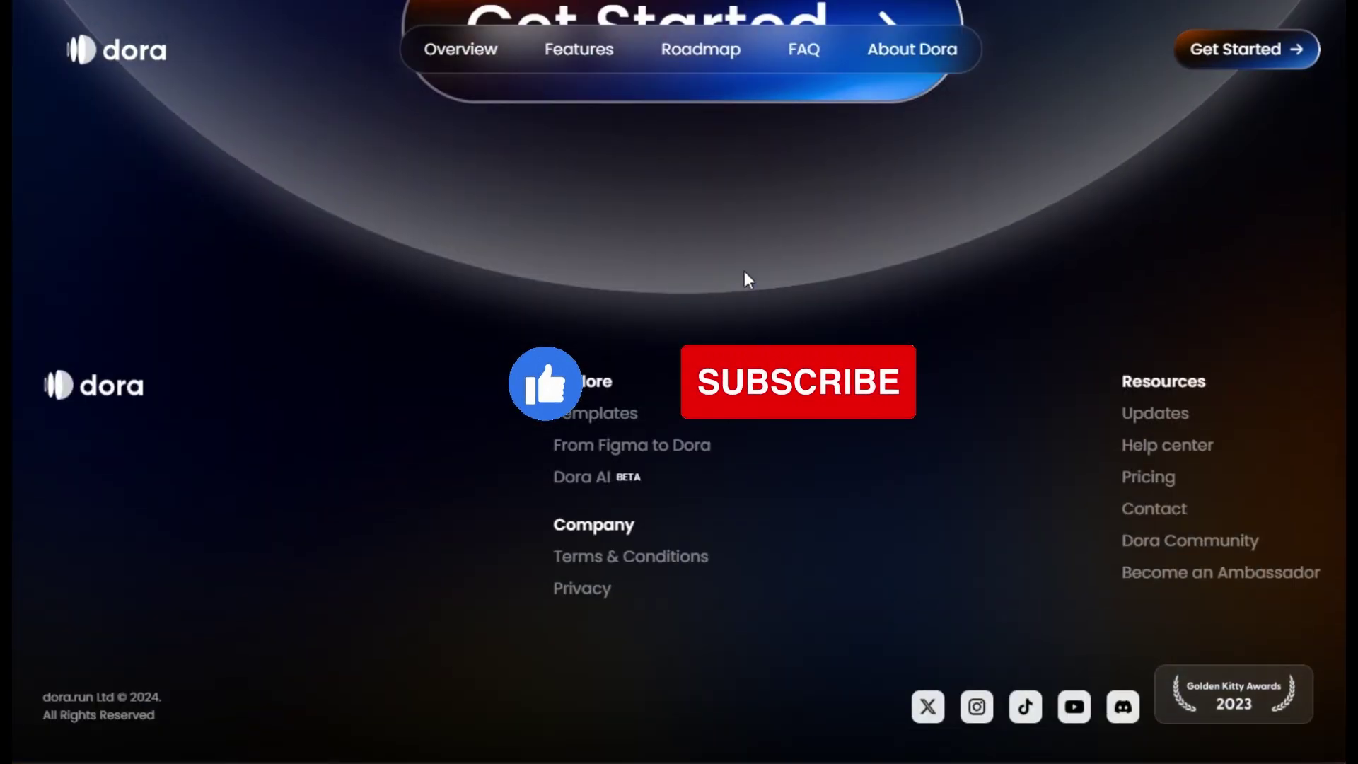